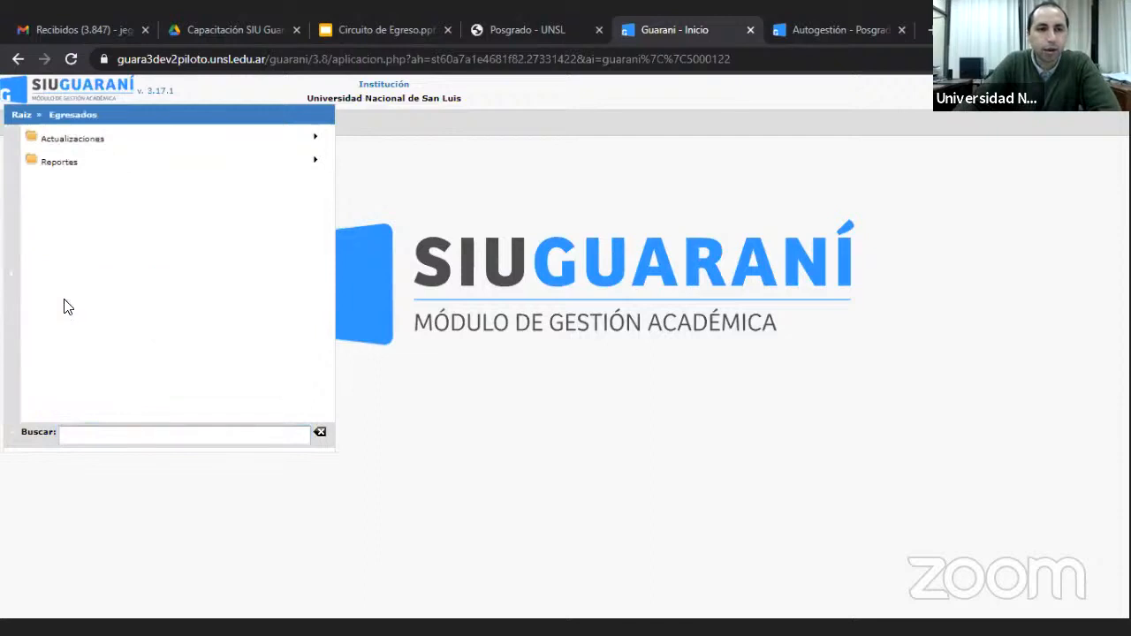
- Open the Detectar Egresados en Forma Automática operation for graduates
{"action": "left_click", "coordinate": [77, 141]}
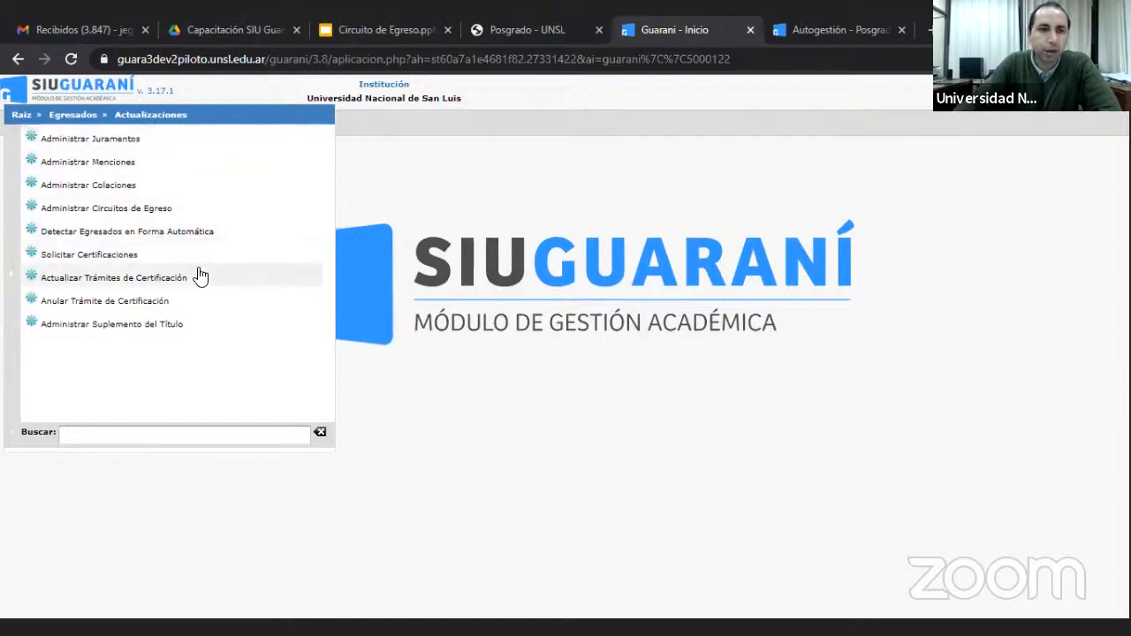
{"action": "left_click", "coordinate": [70, 231]}
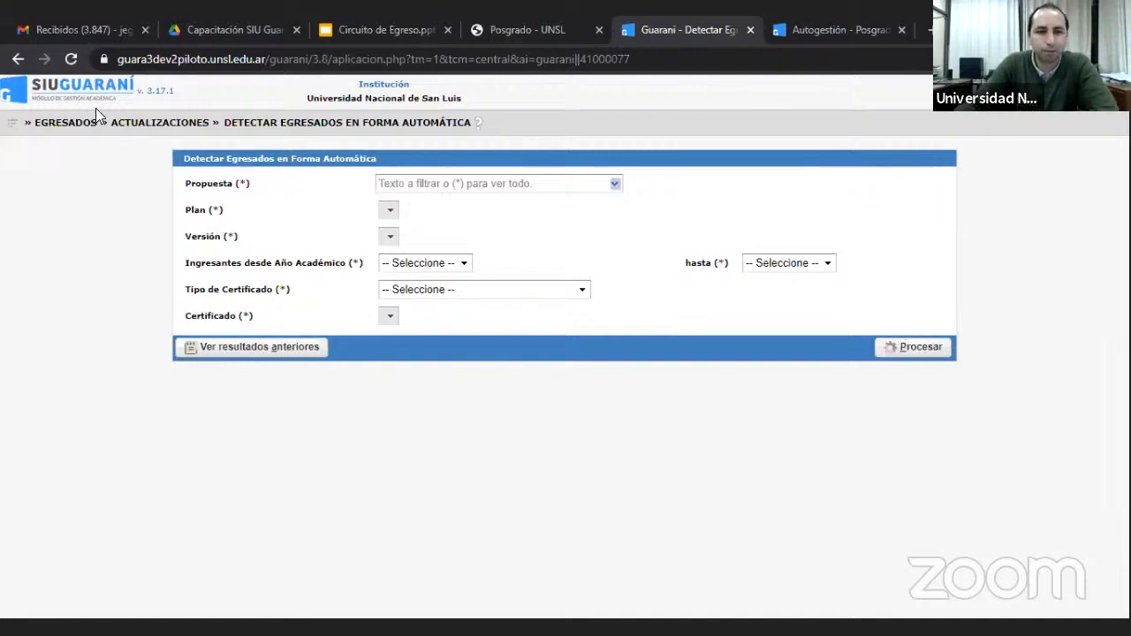
- Open Circuito Carreras de Grado in the graduation circuit administration and examine its full flow graph
{"action": "left_click", "coordinate": [15, 128]}
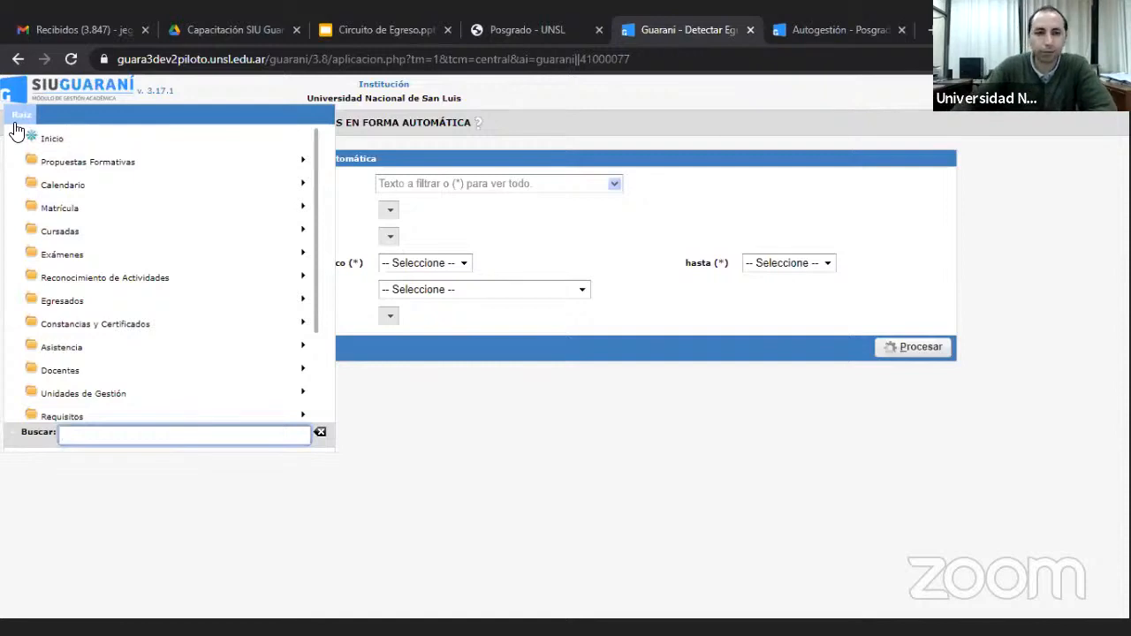
{"action": "left_click", "coordinate": [74, 302]}
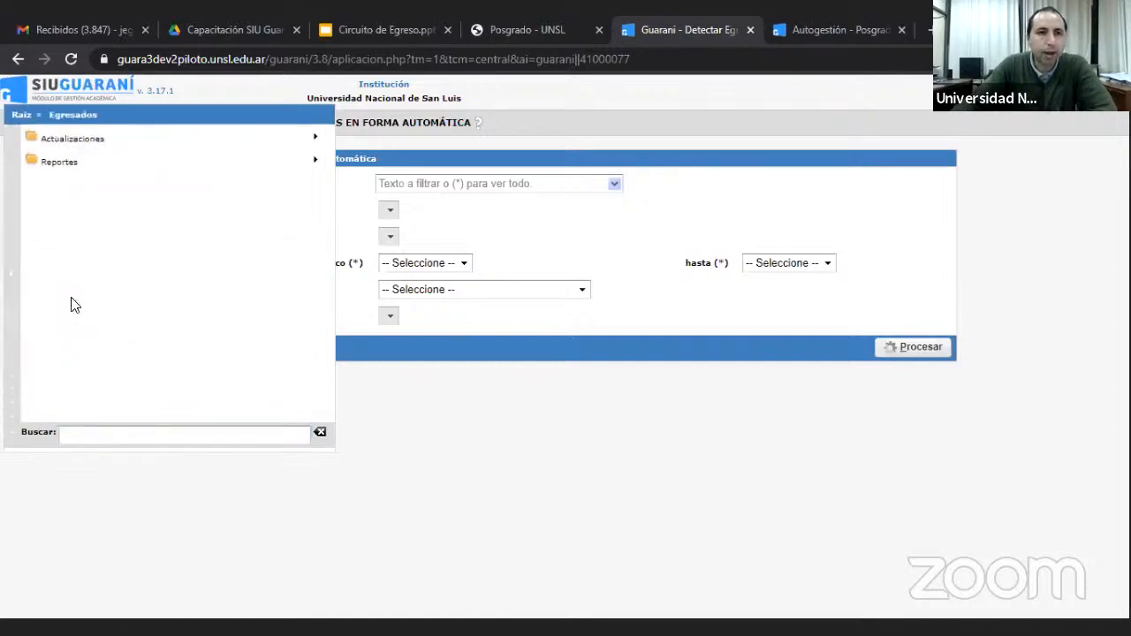
{"action": "left_click", "coordinate": [78, 141]}
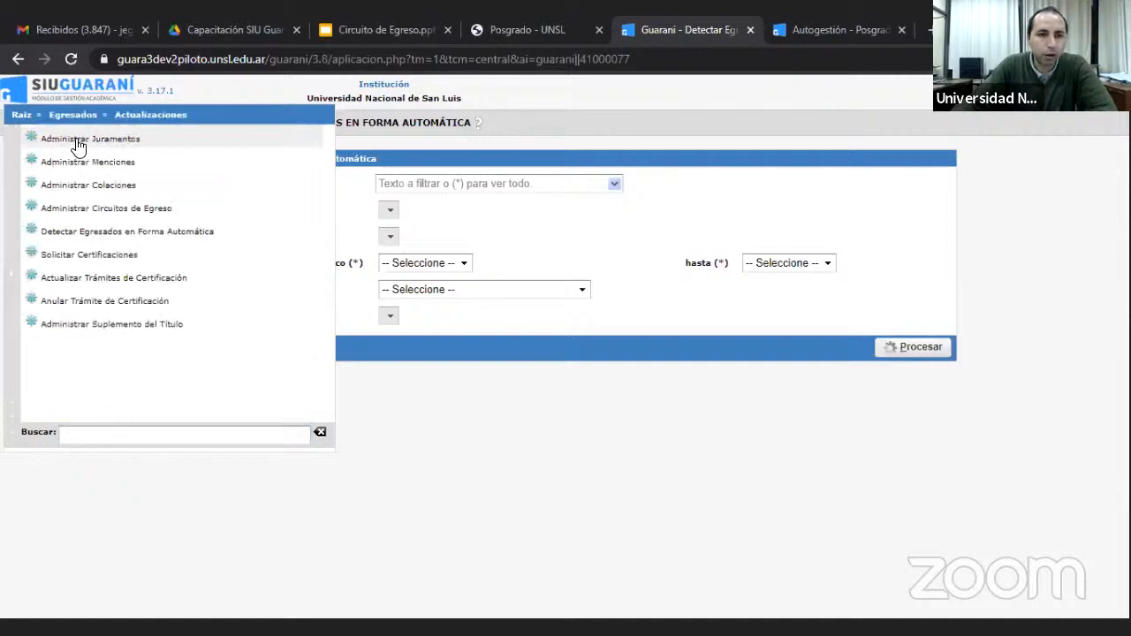
{"action": "left_click", "coordinate": [93, 210]}
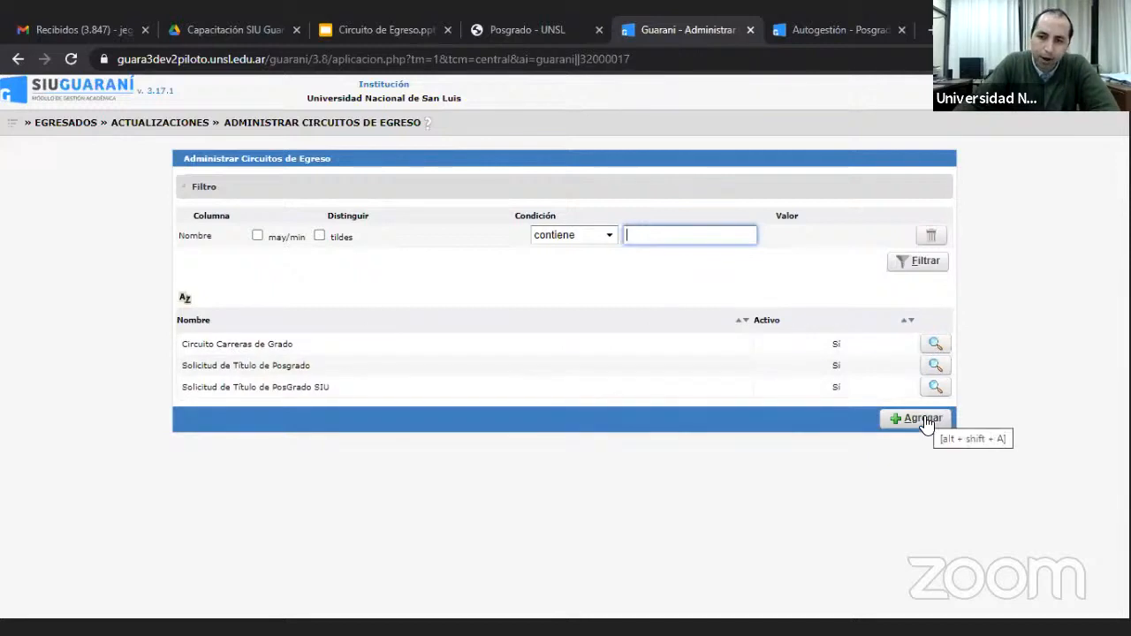
{"action": "left_click", "coordinate": [937, 345]}
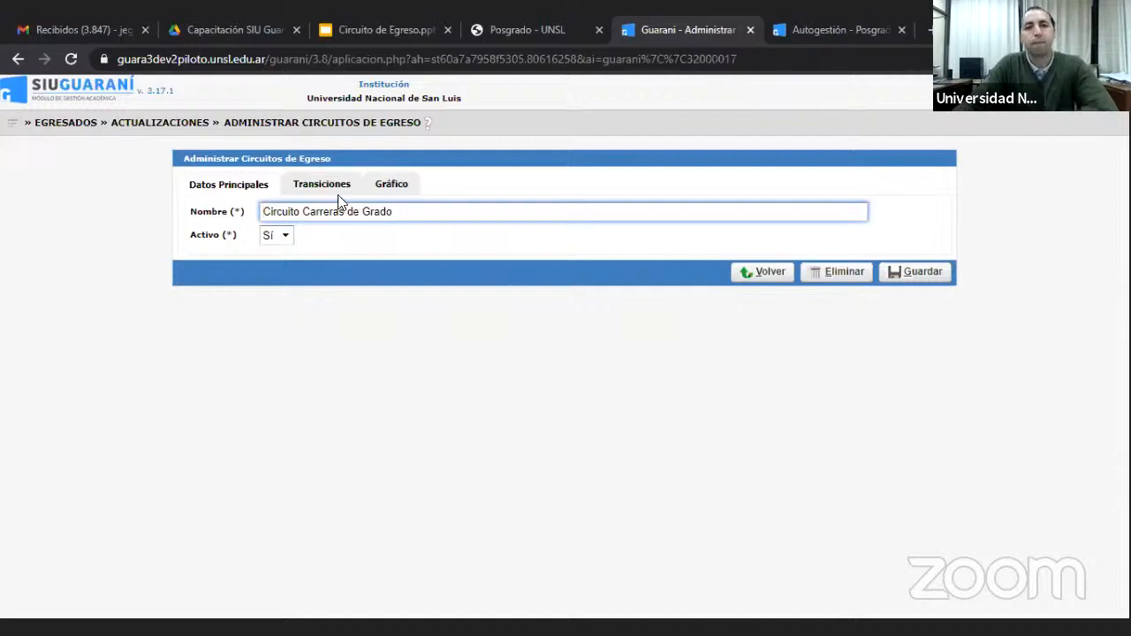
{"action": "left_click", "coordinate": [394, 186]}
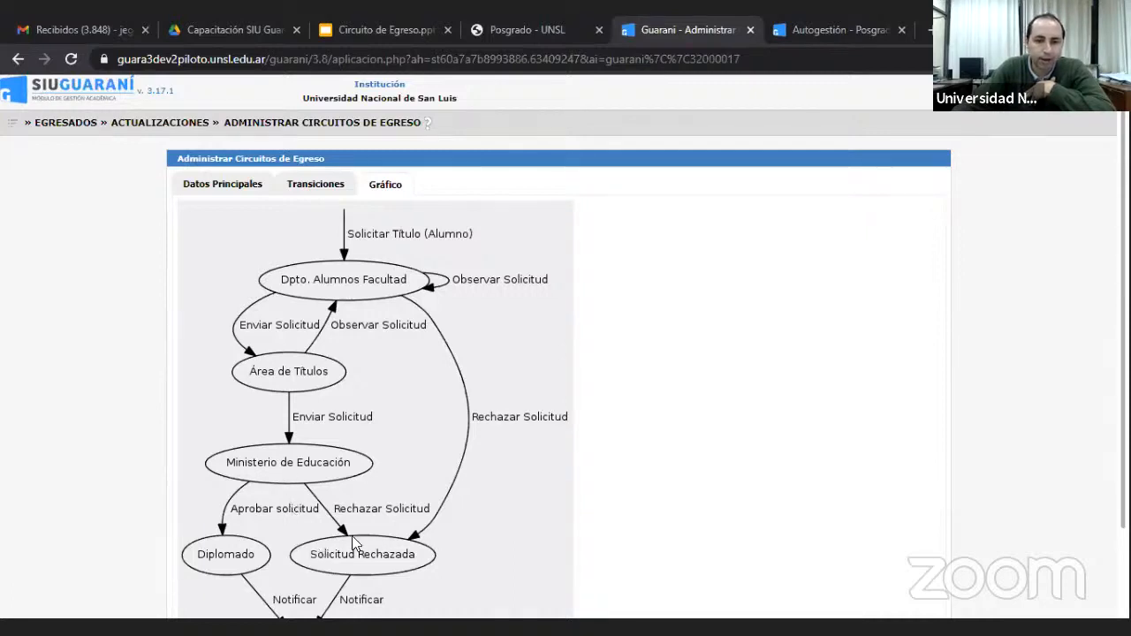
{"action": "scroll", "coordinate": [576, 322], "scroll_direction": "down", "scroll_amount": 2}
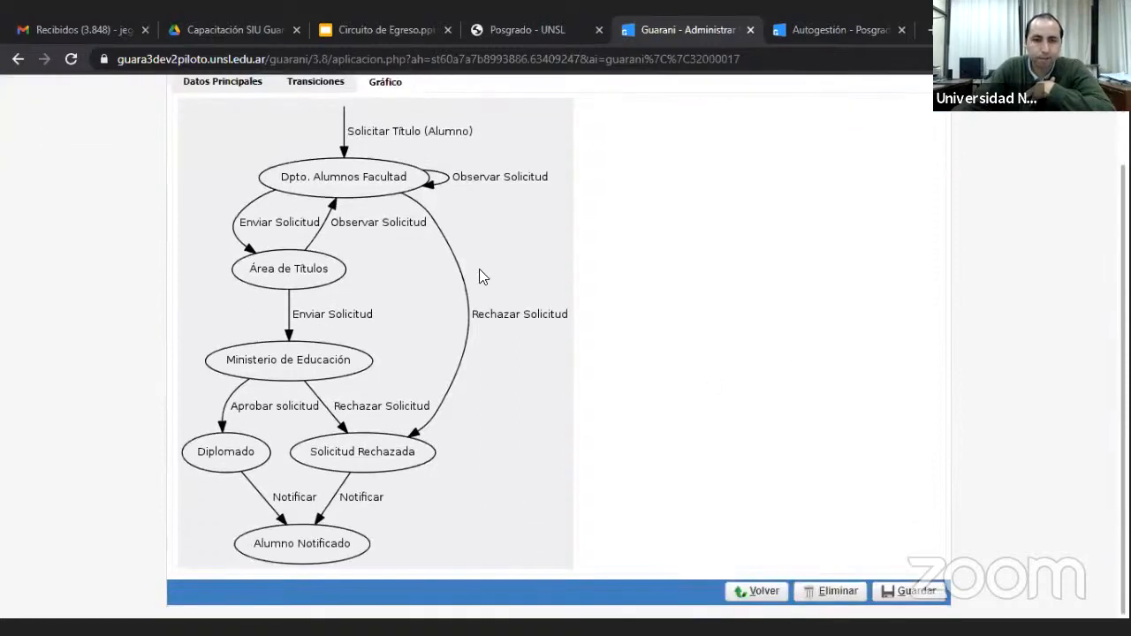
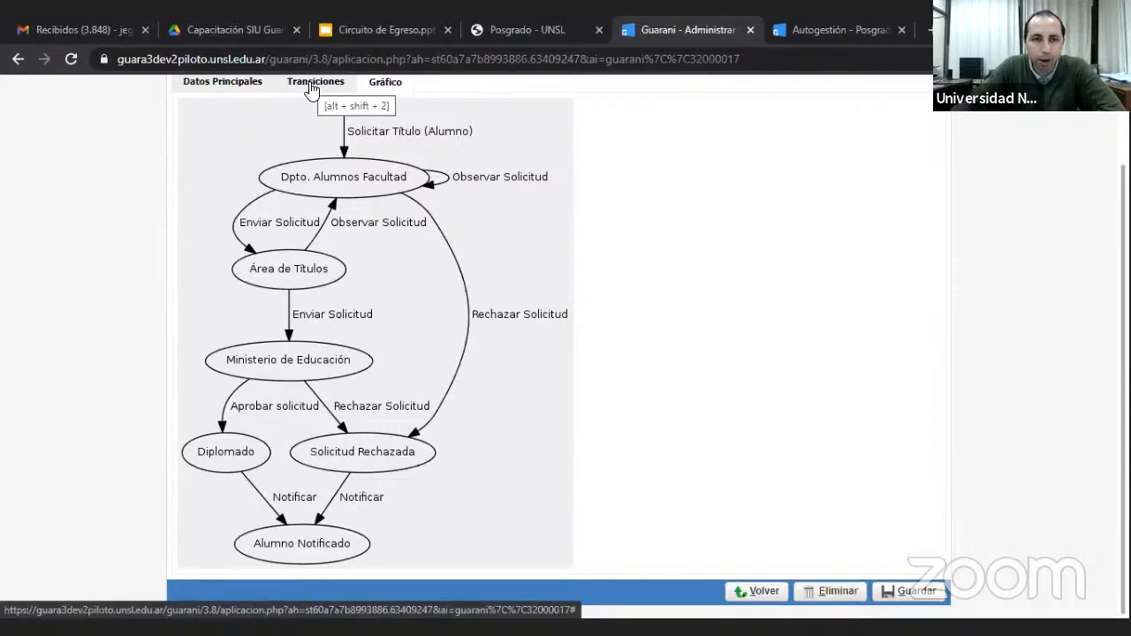
- Try selecting Certificado de Fin de Carrera as a form to print in the Solicitar Título (Alumno) transition, then discard the change
{"action": "left_click", "coordinate": [311, 90]}
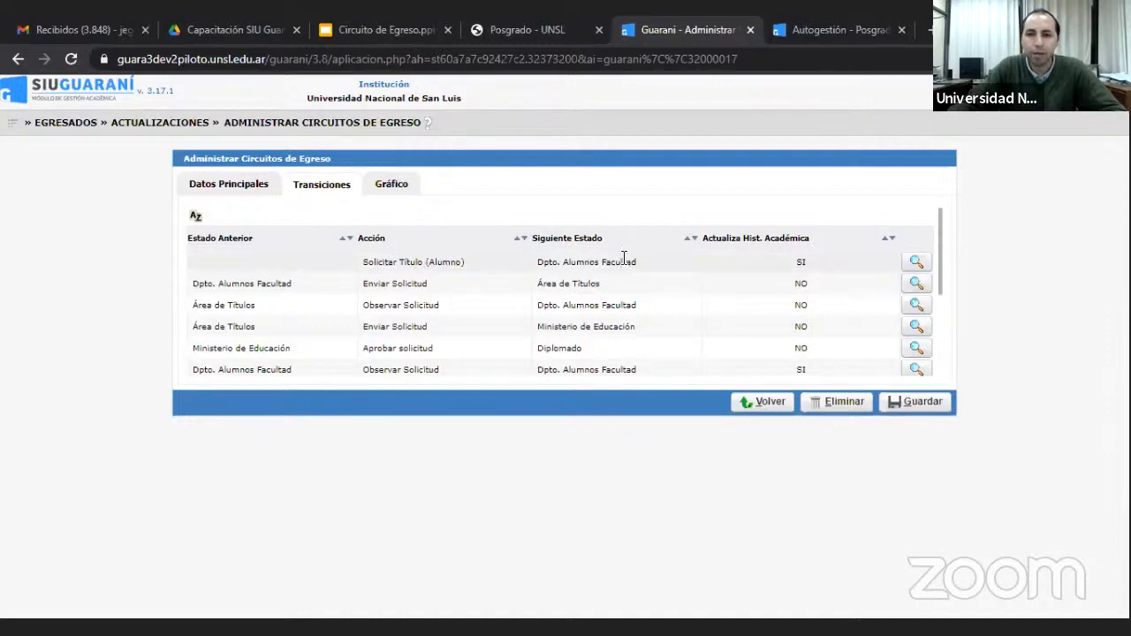
{"action": "left_click", "coordinate": [918, 263]}
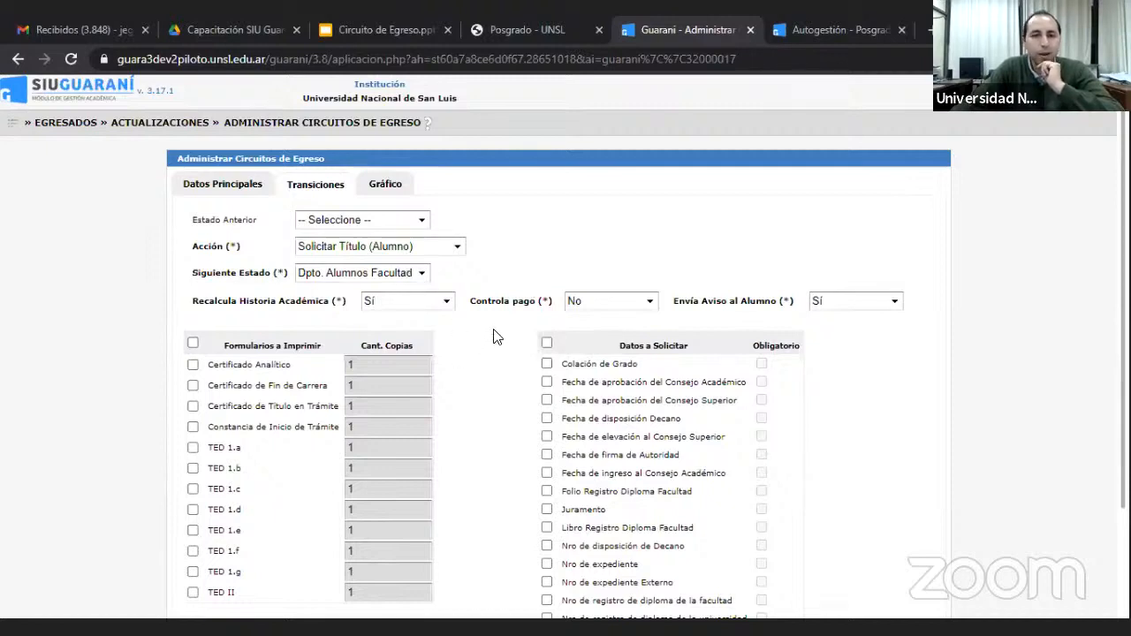
{"action": "scroll", "coordinate": [492, 336], "scroll_direction": "down", "scroll_amount": 2}
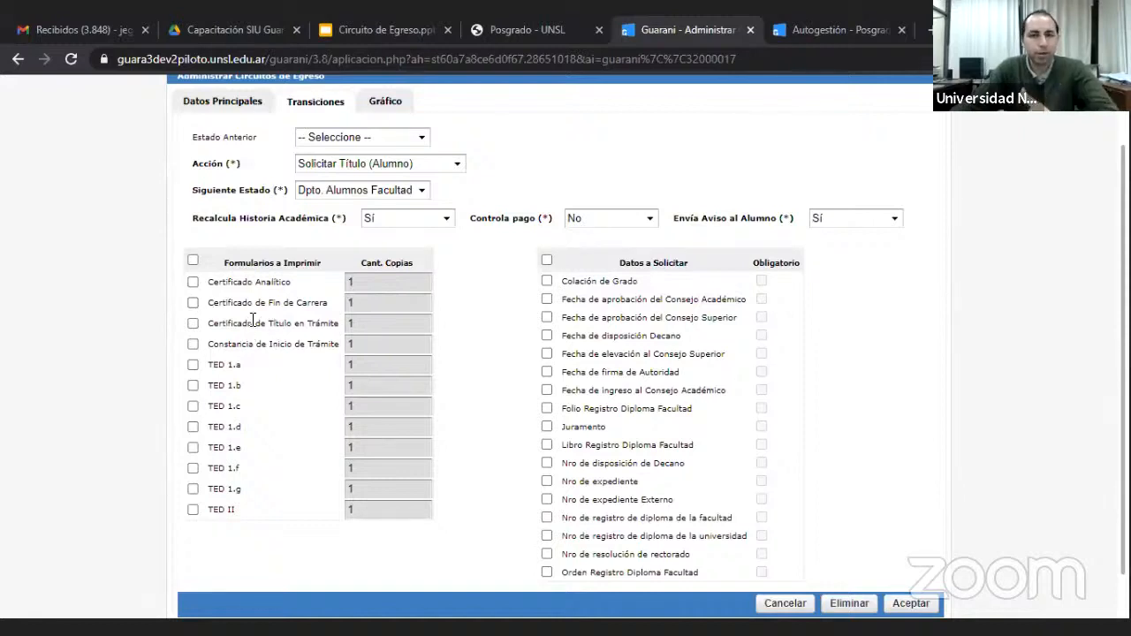
{"action": "left_click", "coordinate": [194, 303]}
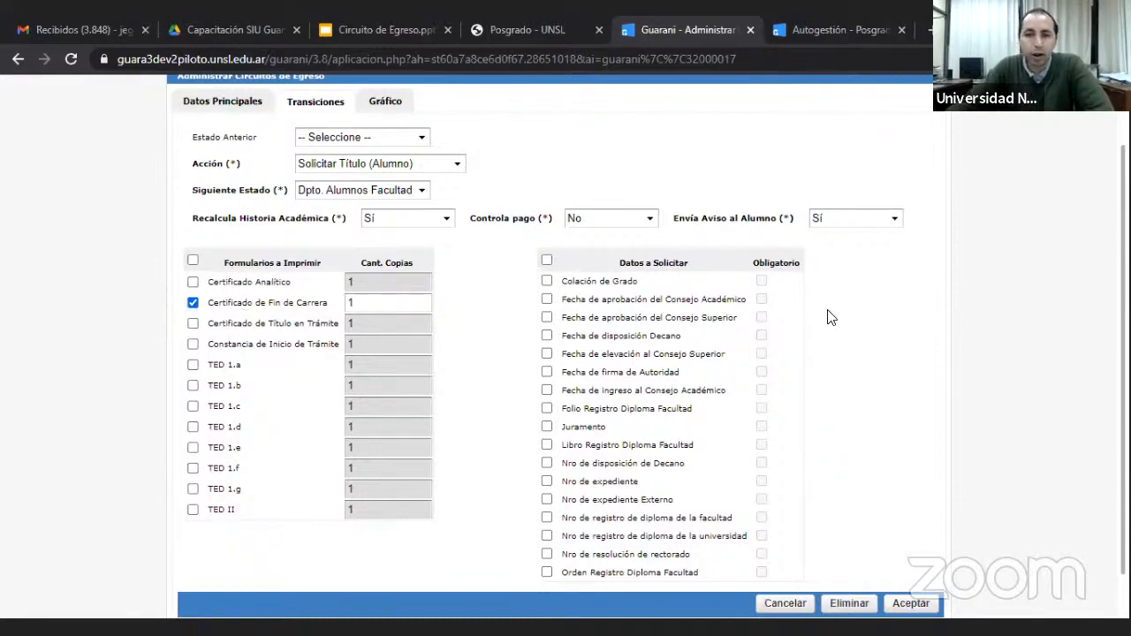
{"action": "scroll", "coordinate": [831, 318], "scroll_direction": "down", "scroll_amount": 1}
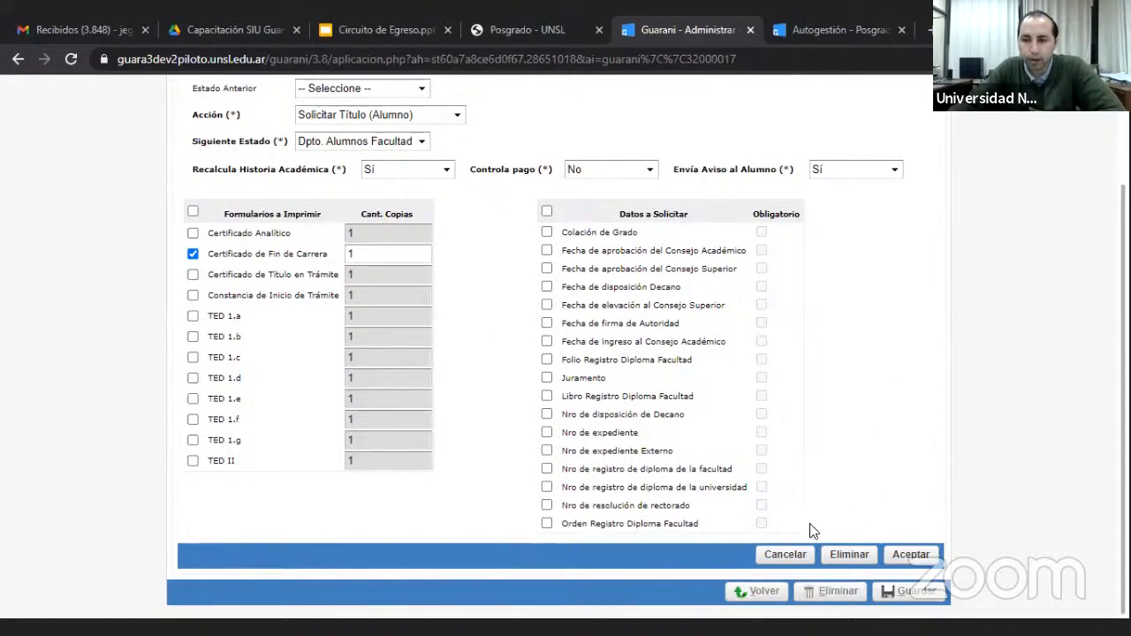
{"action": "left_click", "coordinate": [801, 553]}
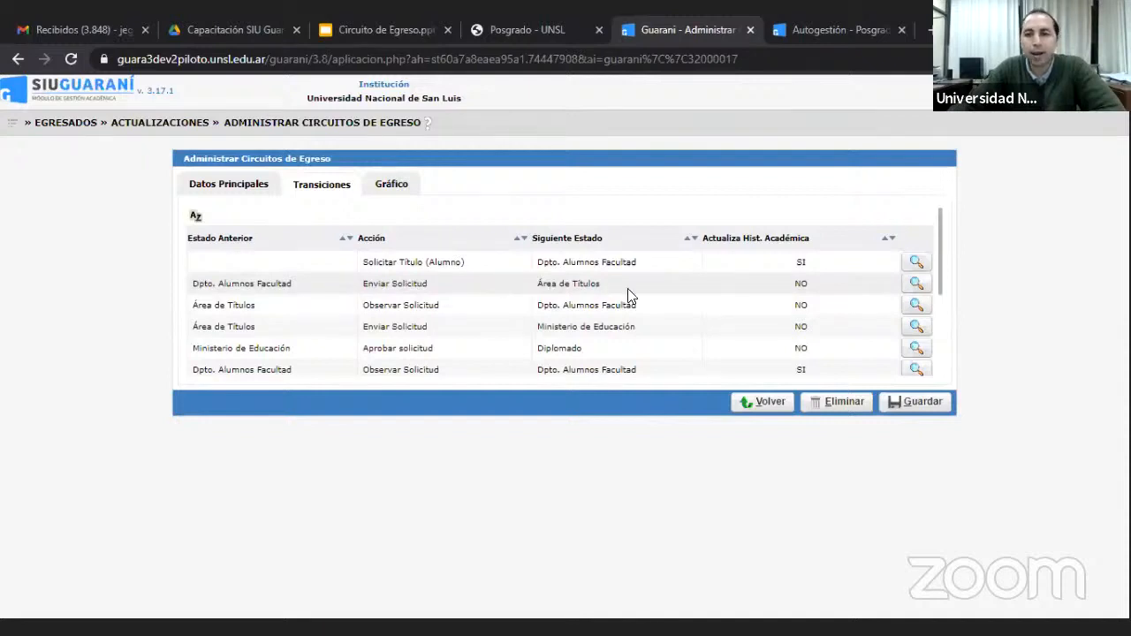
- Examine the settings of the Enviar Solicitud transition from Dpto. Alumnos Facultad to Área de Títulos, leaving without changes
{"action": "left_click", "coordinate": [916, 284]}
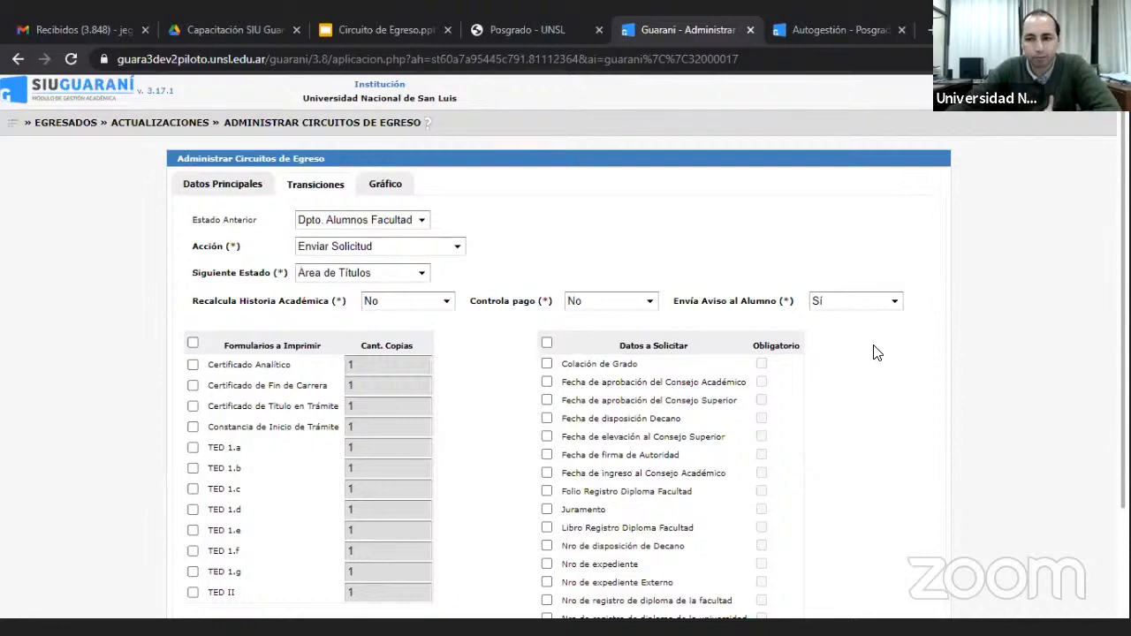
{"action": "scroll", "coordinate": [873, 351], "scroll_direction": "down", "scroll_amount": 3}
{"action": "left_click", "coordinate": [789, 552]}
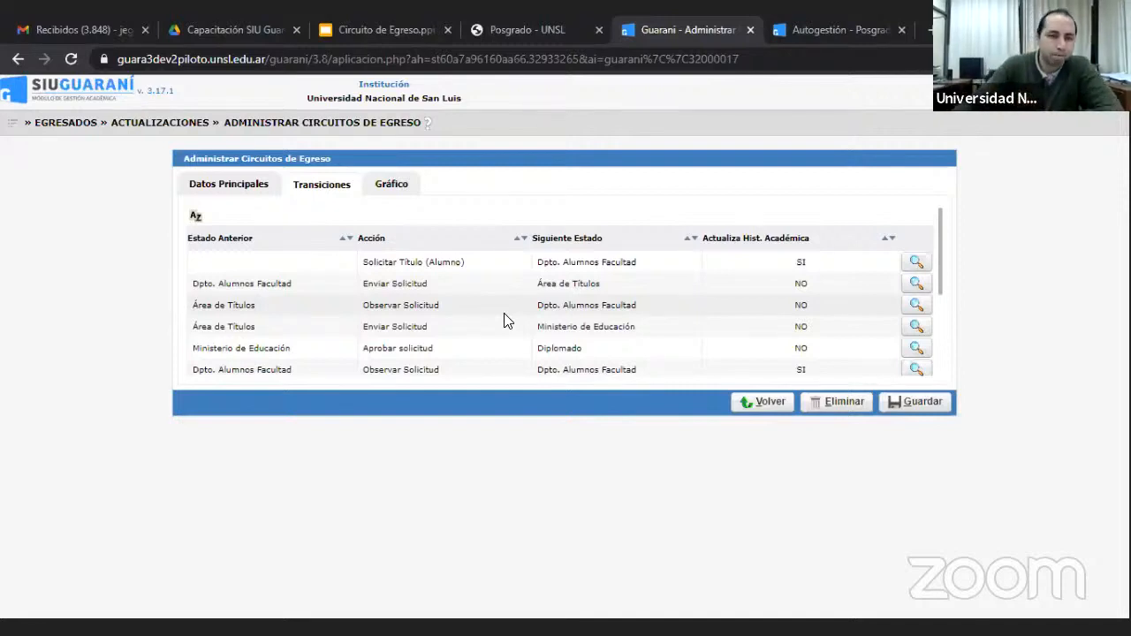
- Leave the circuit administration and go to the automatic graduate detection form, Detectar Egresados en Forma Automática
{"action": "left_click", "coordinate": [12, 128]}
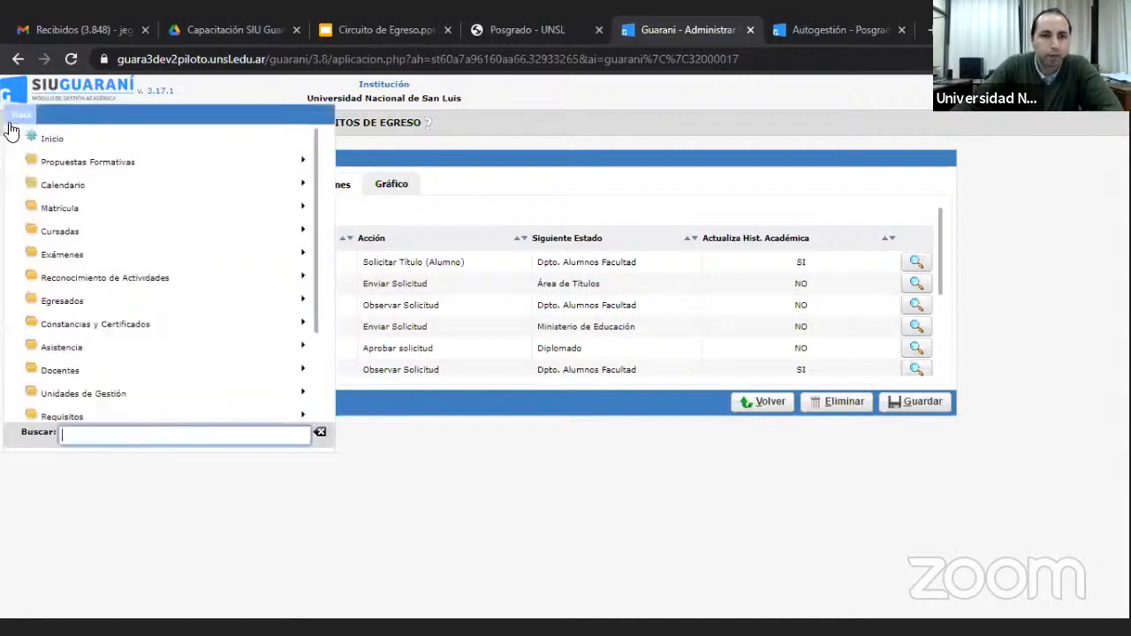
{"action": "left_click", "coordinate": [71, 307]}
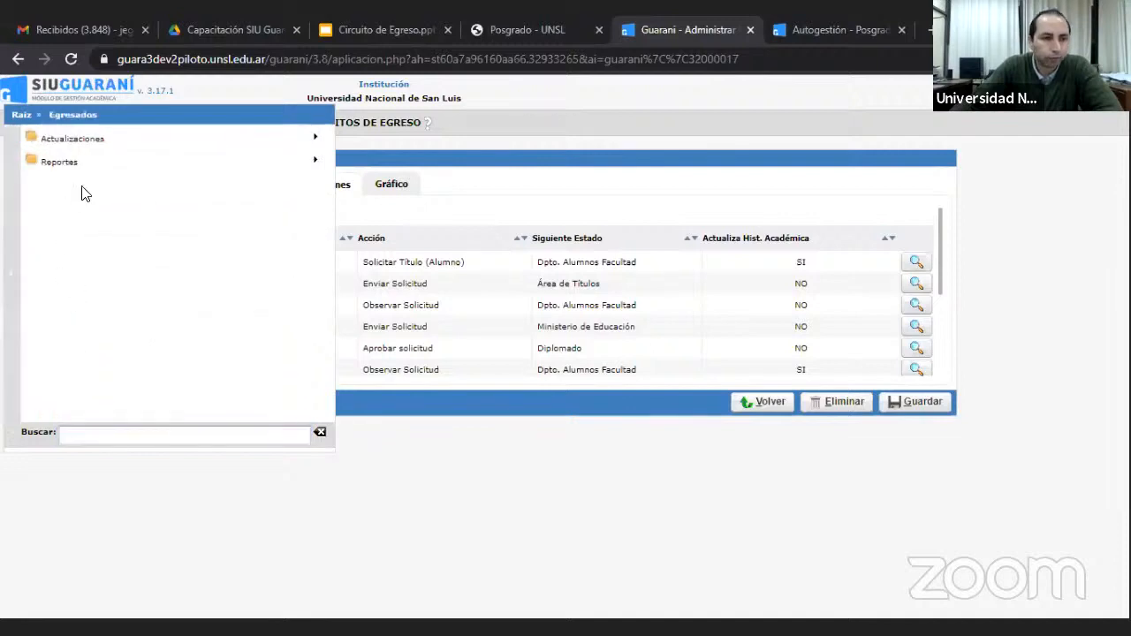
{"action": "left_click", "coordinate": [97, 144]}
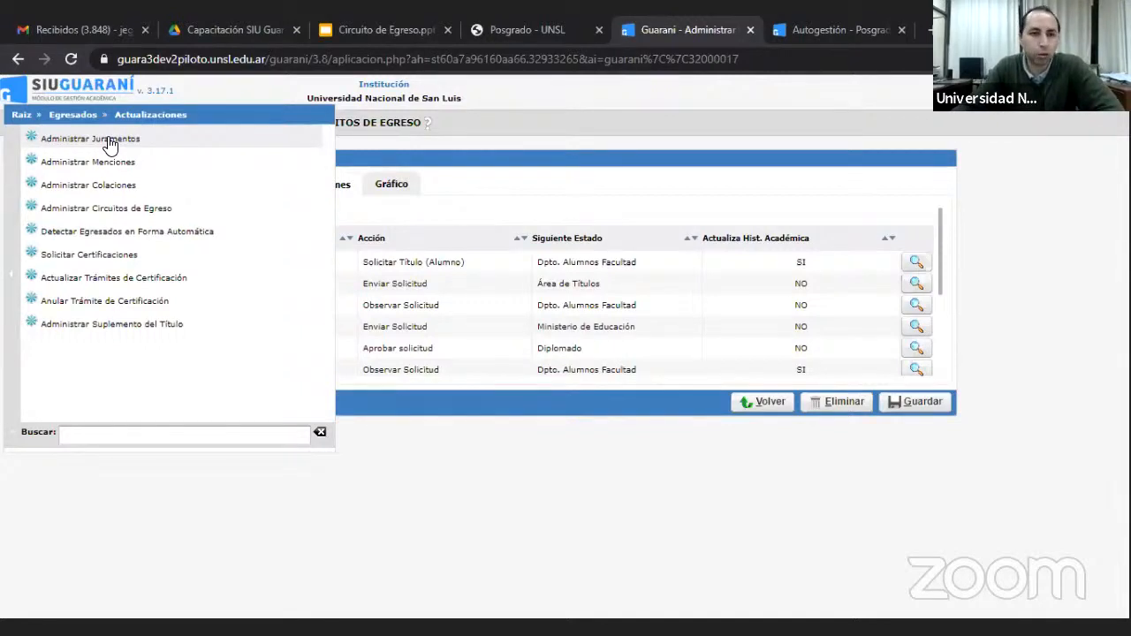
{"action": "left_click", "coordinate": [93, 234]}
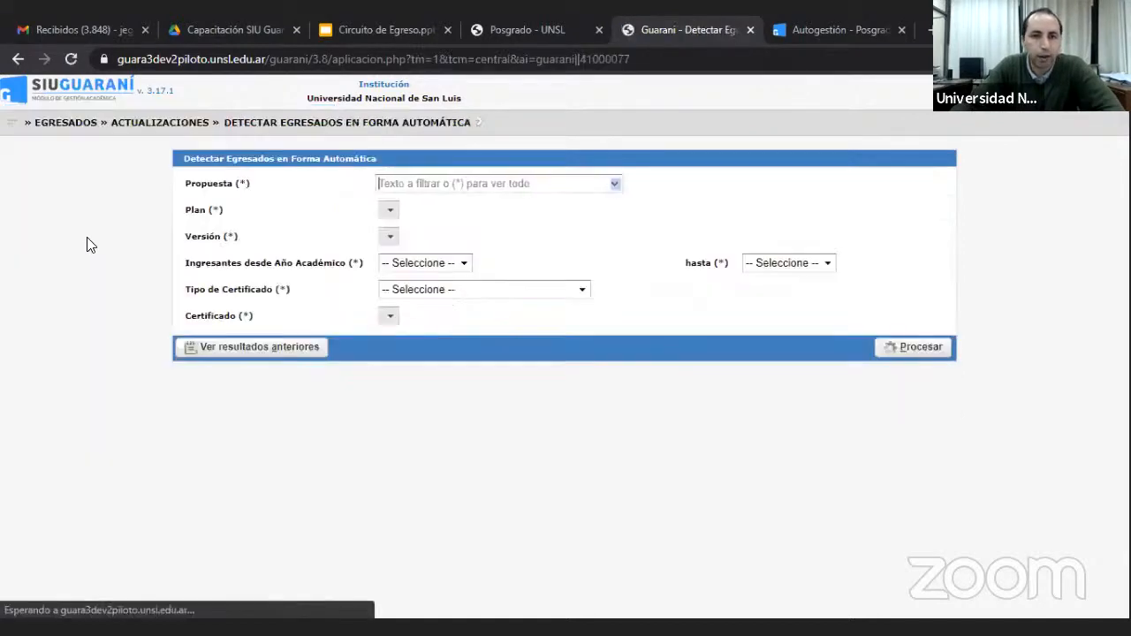
- Set the proposal to Licenciatura en Ciencias de la Computación, with plan Plan Ord. 32/12 and version V1
{"action": "left_click", "coordinate": [615, 185]}
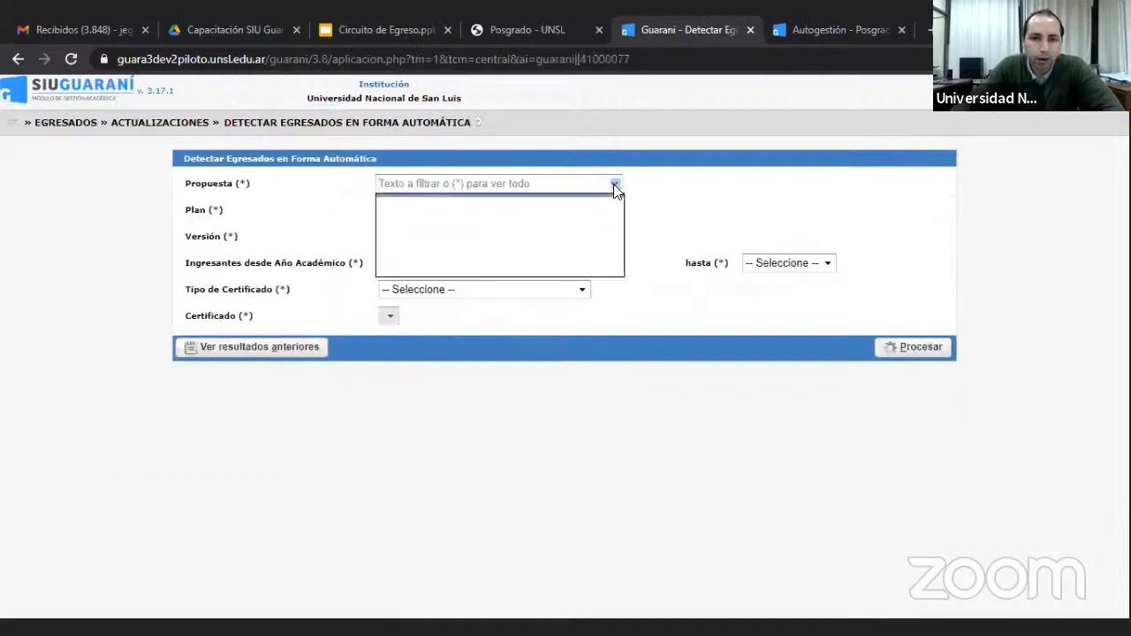
{"action": "type", "text": "com"}
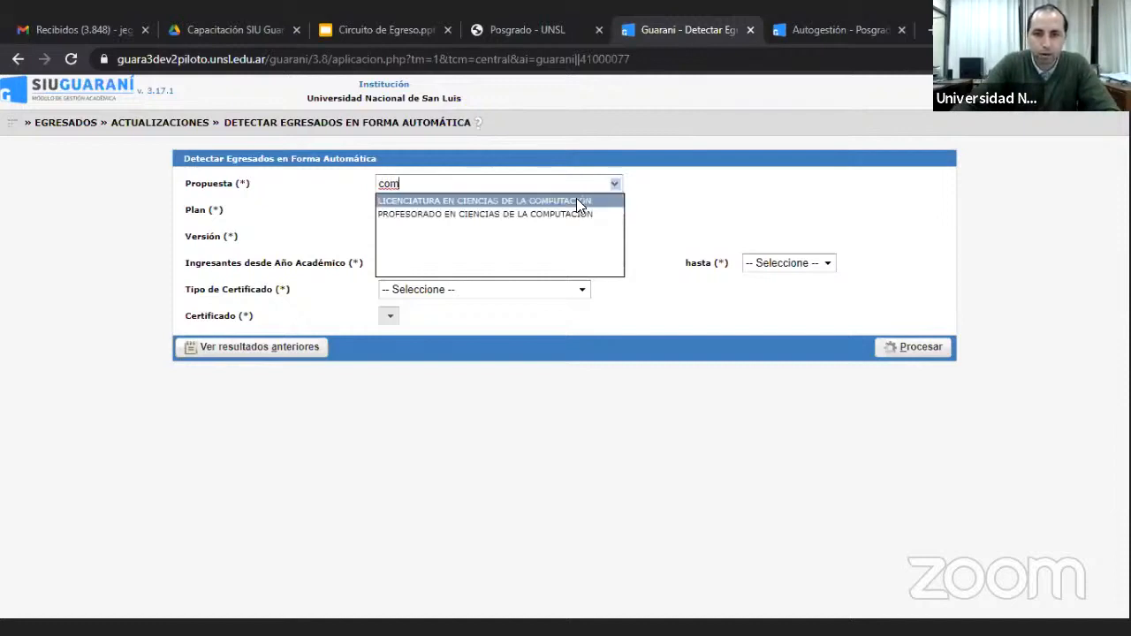
{"action": "left_click", "coordinate": [576, 201]}
{"action": "left_click", "coordinate": [452, 209]}
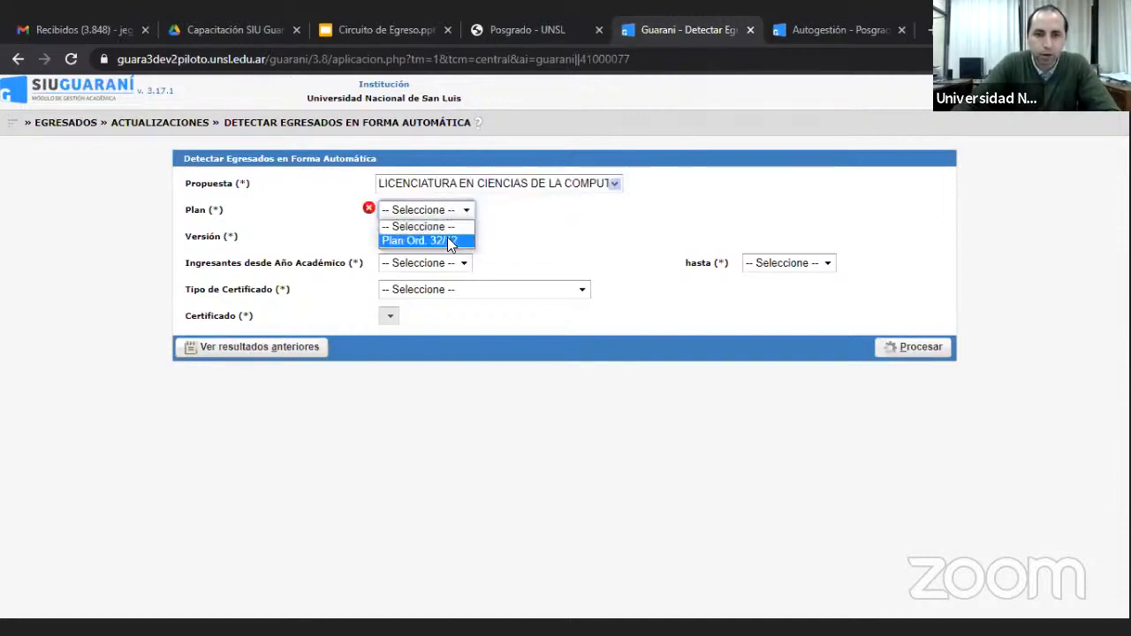
{"action": "left_click", "coordinate": [448, 240]}
{"action": "left_click", "coordinate": [442, 237]}
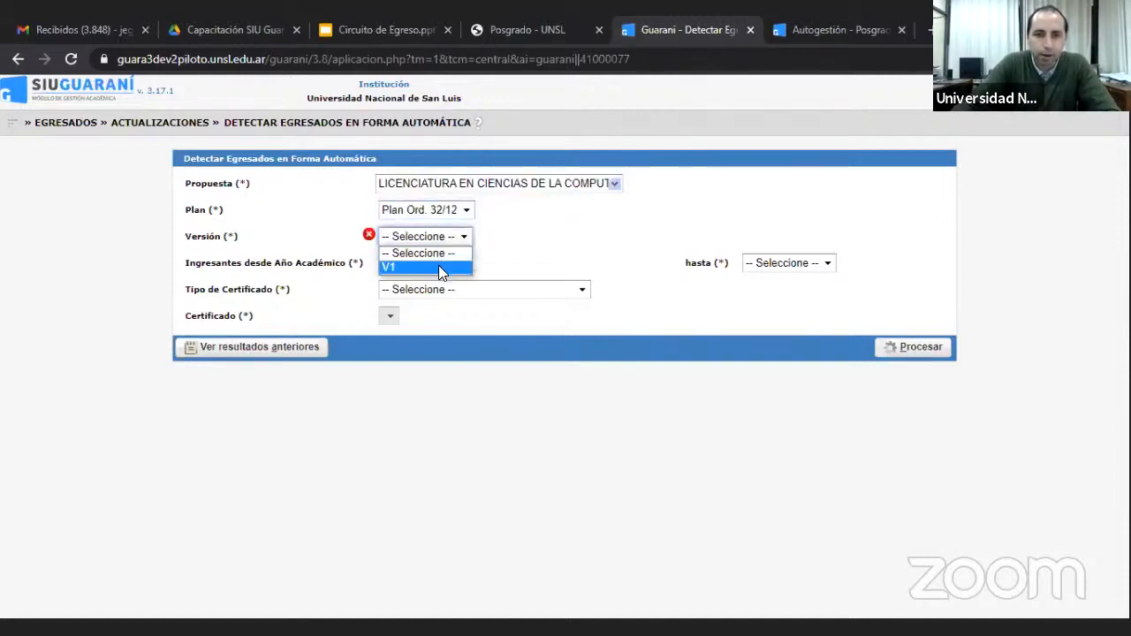
{"action": "left_click", "coordinate": [438, 265]}
- Limit the detection to students who entered from academic year 2021 to 2021
{"action": "left_click", "coordinate": [460, 262]}
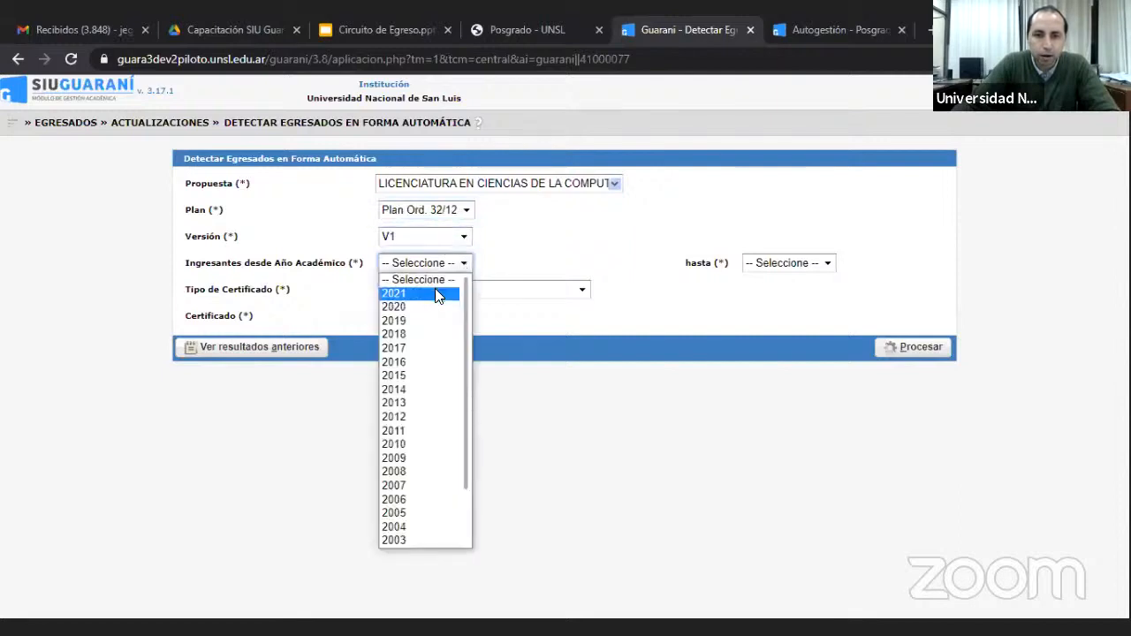
{"action": "left_click", "coordinate": [435, 295]}
{"action": "left_click", "coordinate": [826, 265]}
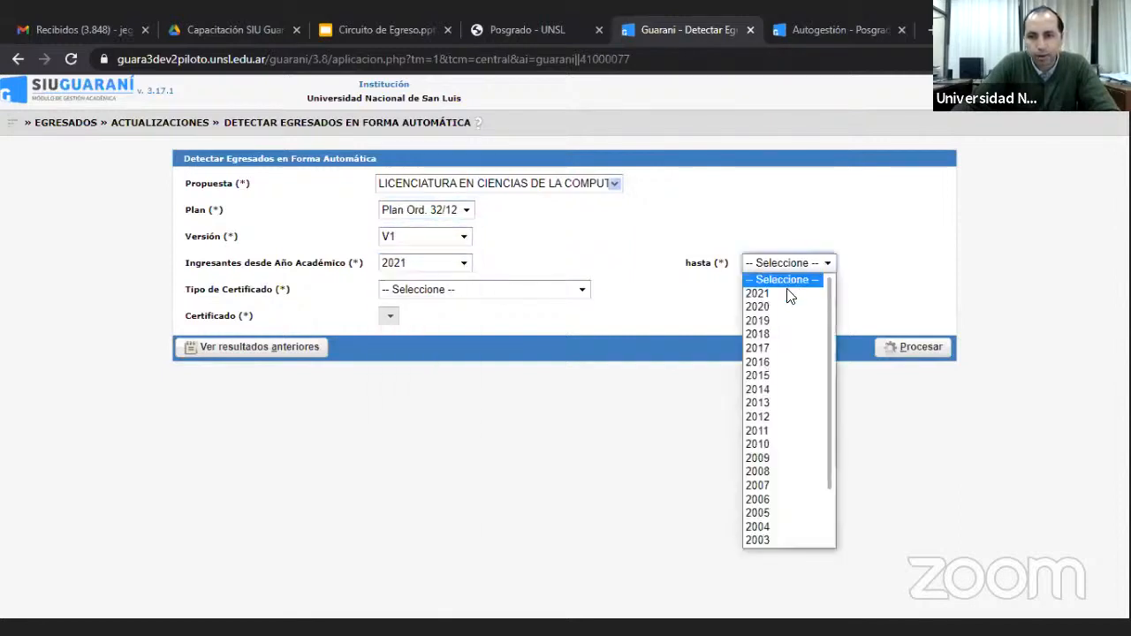
{"action": "left_click", "coordinate": [790, 296]}
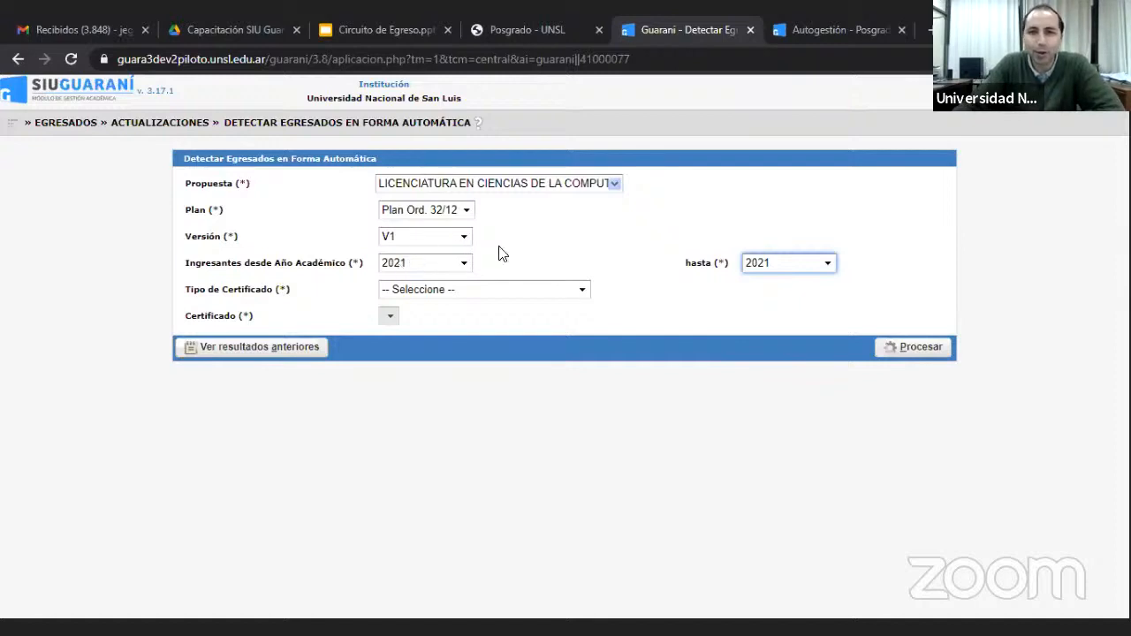
- Set the certificate type to Título de Grado Universitario and the certificate to Licenciado en Ciencias de la Computación
{"action": "left_click", "coordinate": [582, 290]}
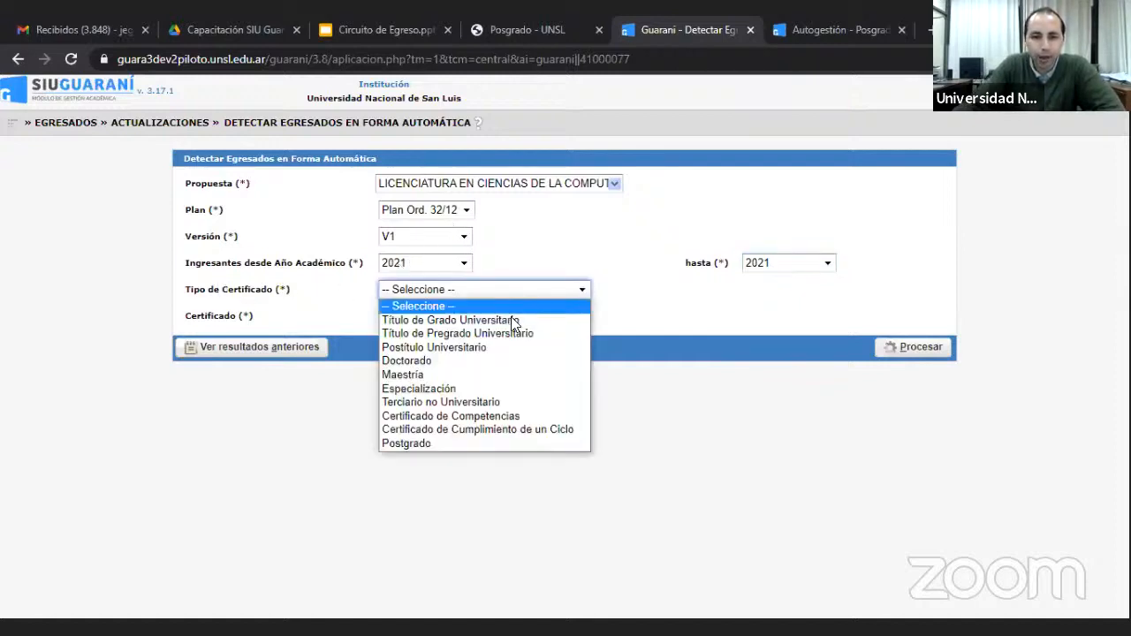
{"action": "left_click", "coordinate": [508, 321]}
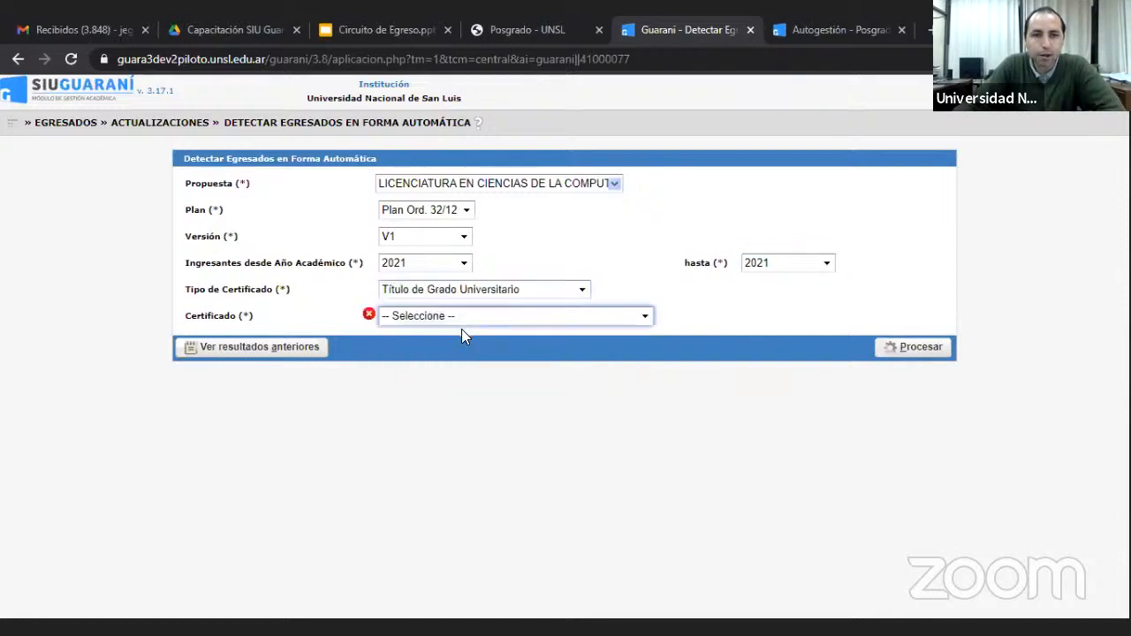
{"action": "left_click", "coordinate": [645, 318]}
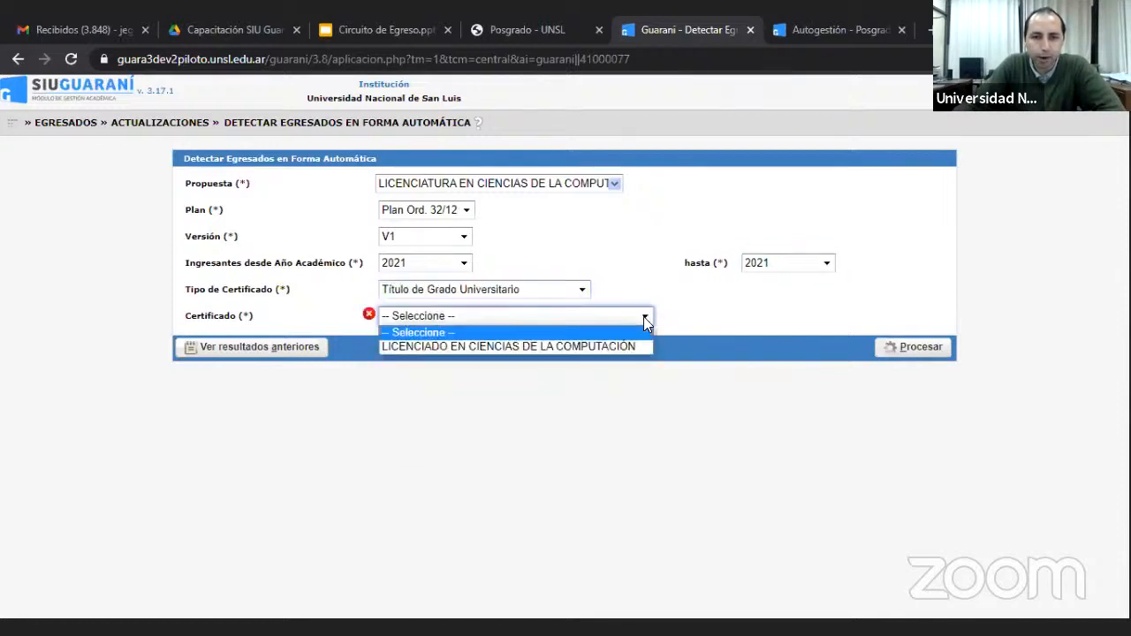
{"action": "left_click", "coordinate": [592, 346]}
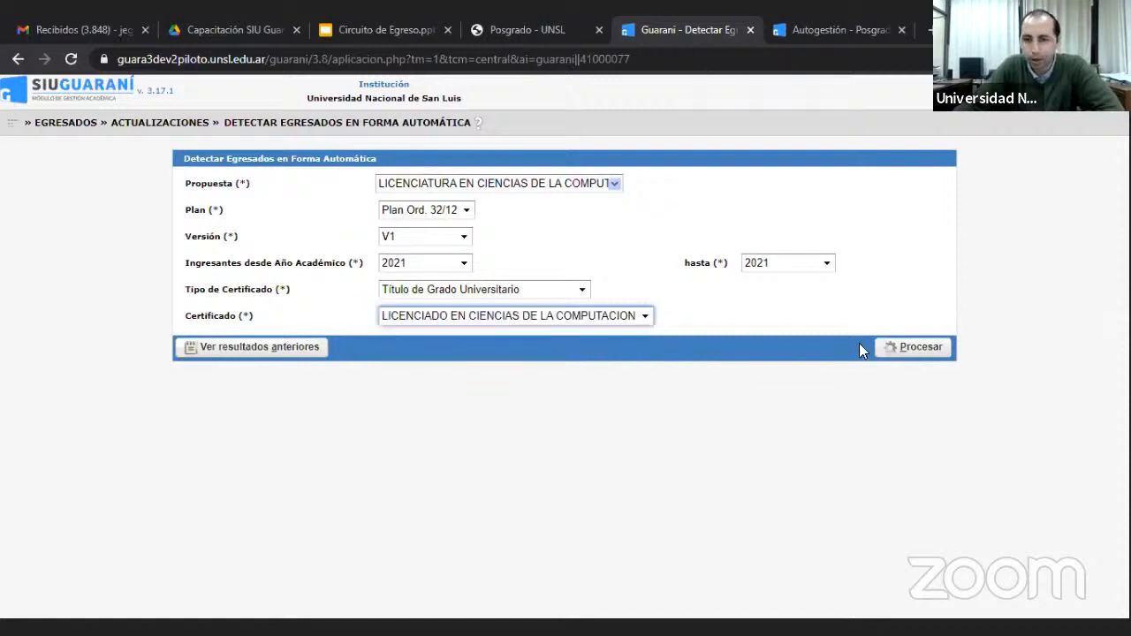
- Run the graduate detection and request the report of students eligible for certification
{"action": "left_click", "coordinate": [909, 352]}
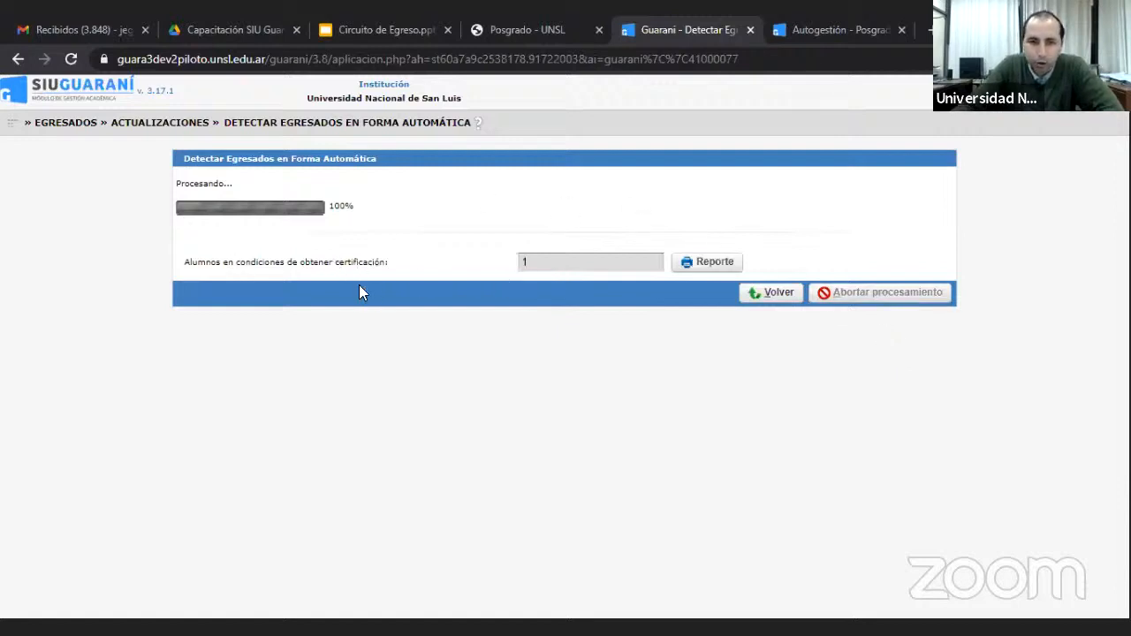
{"action": "left_click", "coordinate": [705, 267]}
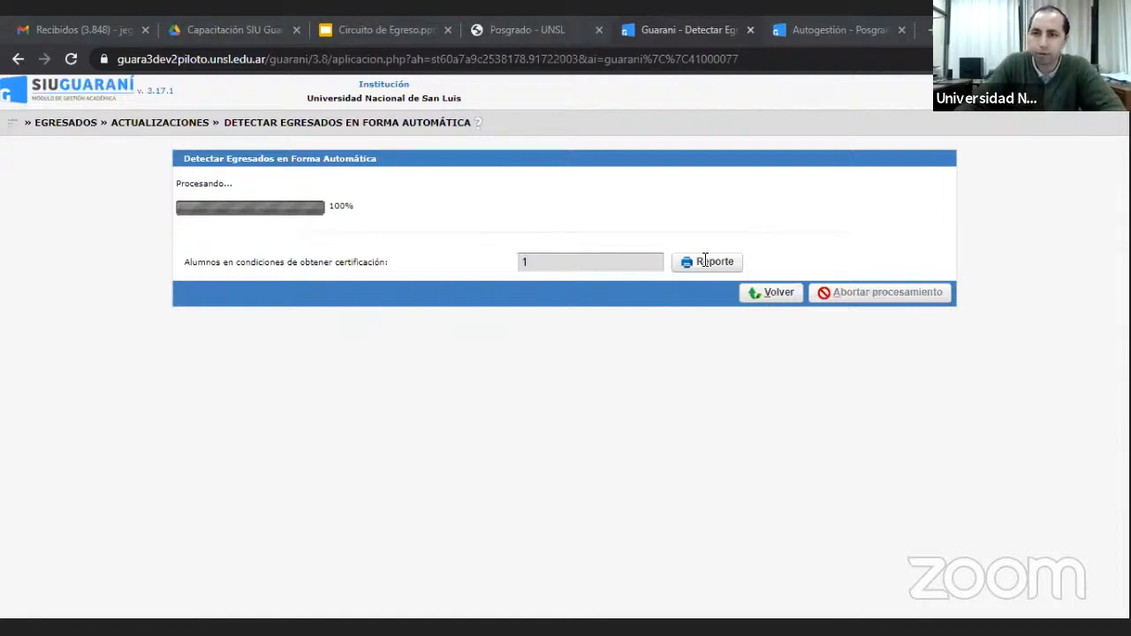
- Open the Solicitar Certificaciones operation for graduates
{"action": "left_click", "coordinate": [755, 363]}
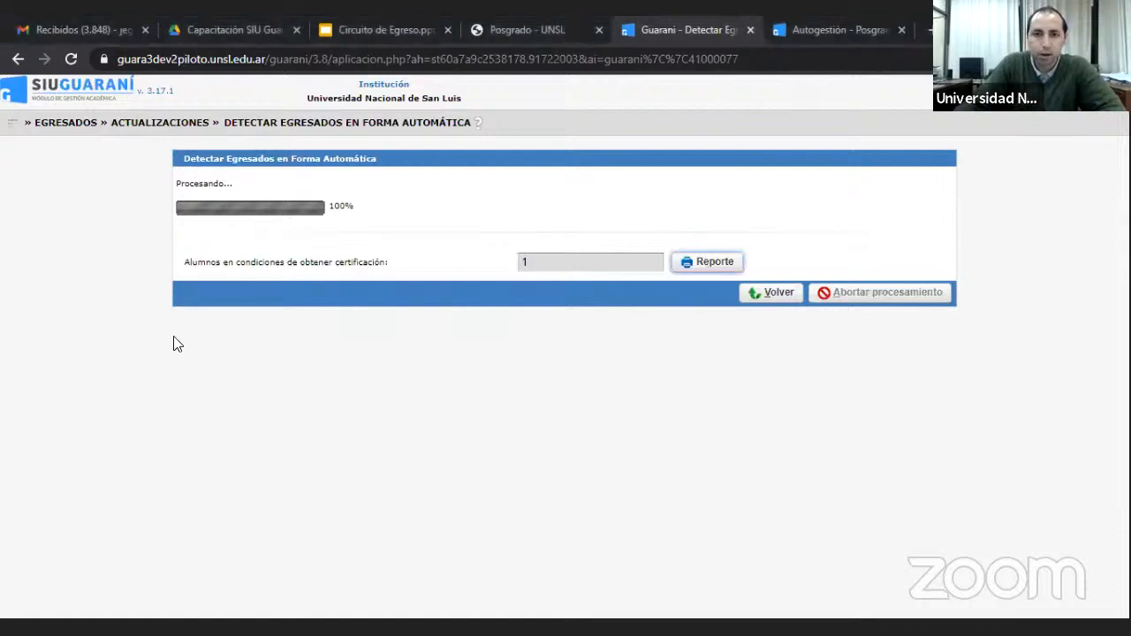
{"action": "left_click", "coordinate": [14, 128]}
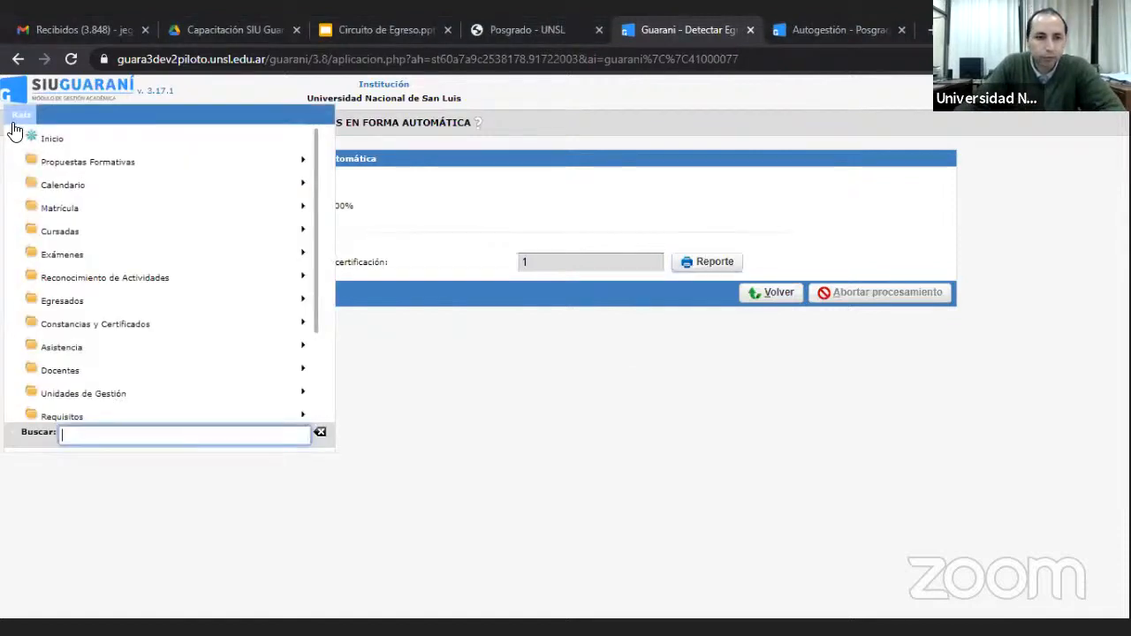
{"action": "left_click", "coordinate": [76, 305]}
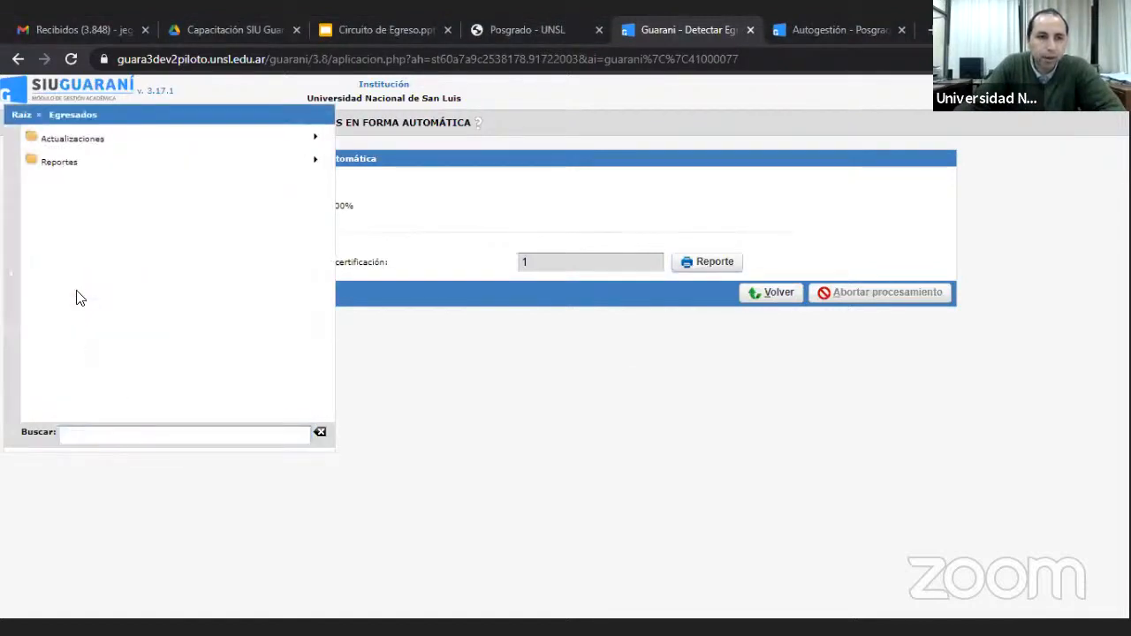
{"action": "left_click", "coordinate": [89, 146]}
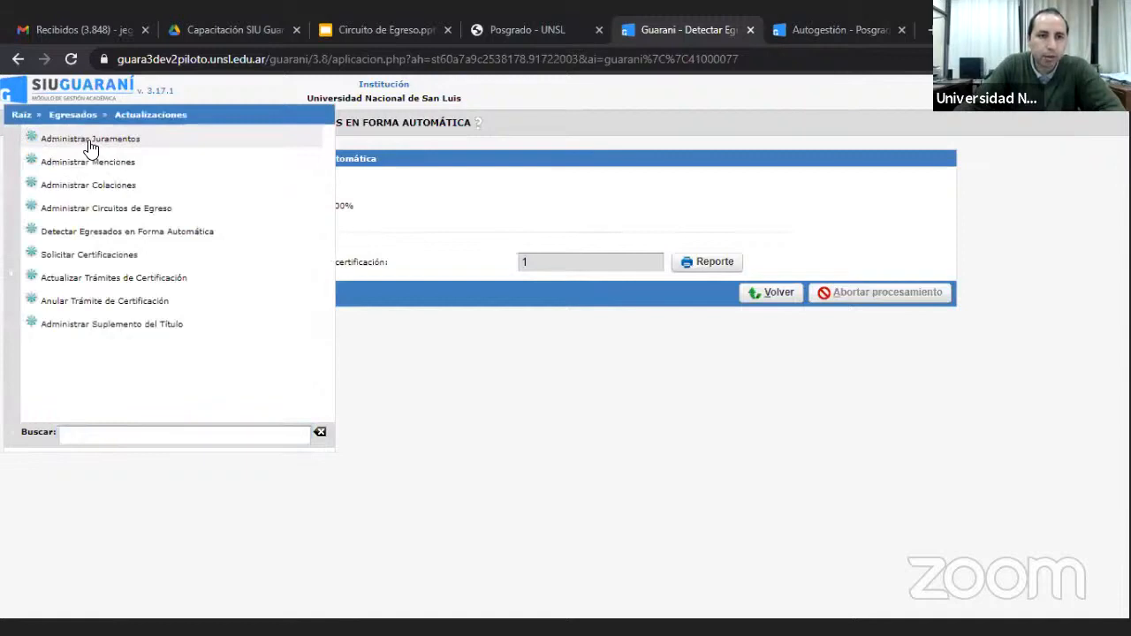
{"action": "left_click", "coordinate": [94, 255]}
- Filter students by the student's partial surname and start a new certification request for their Profesorado en Ciencias de la Computación record
{"action": "left_click", "coordinate": [639, 154]}
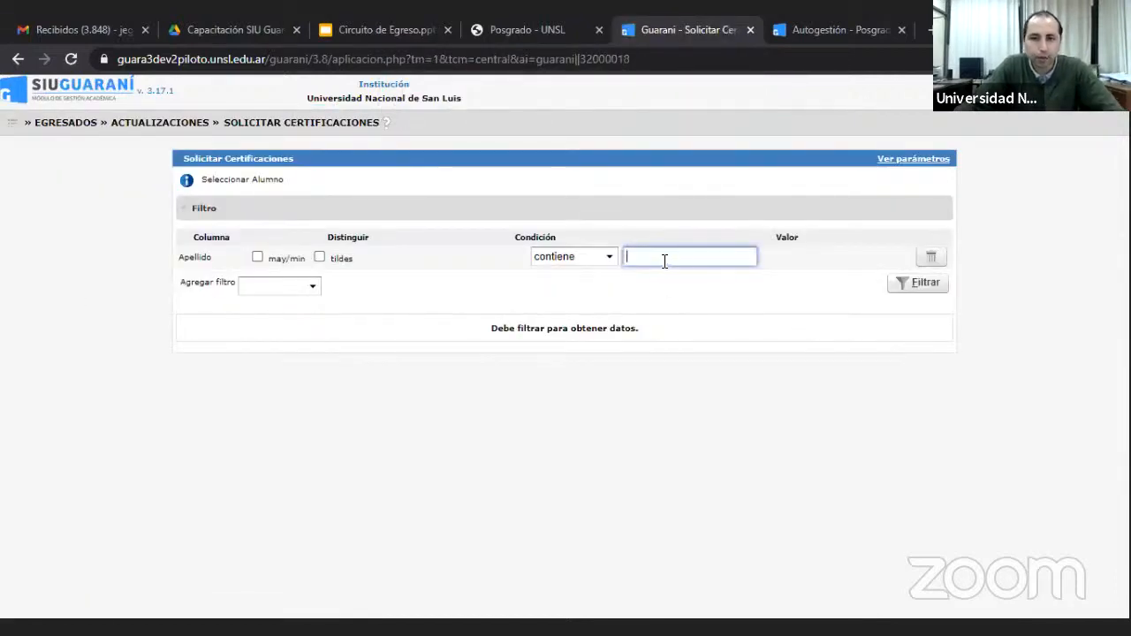
{"action": "type", "text": "fun"}
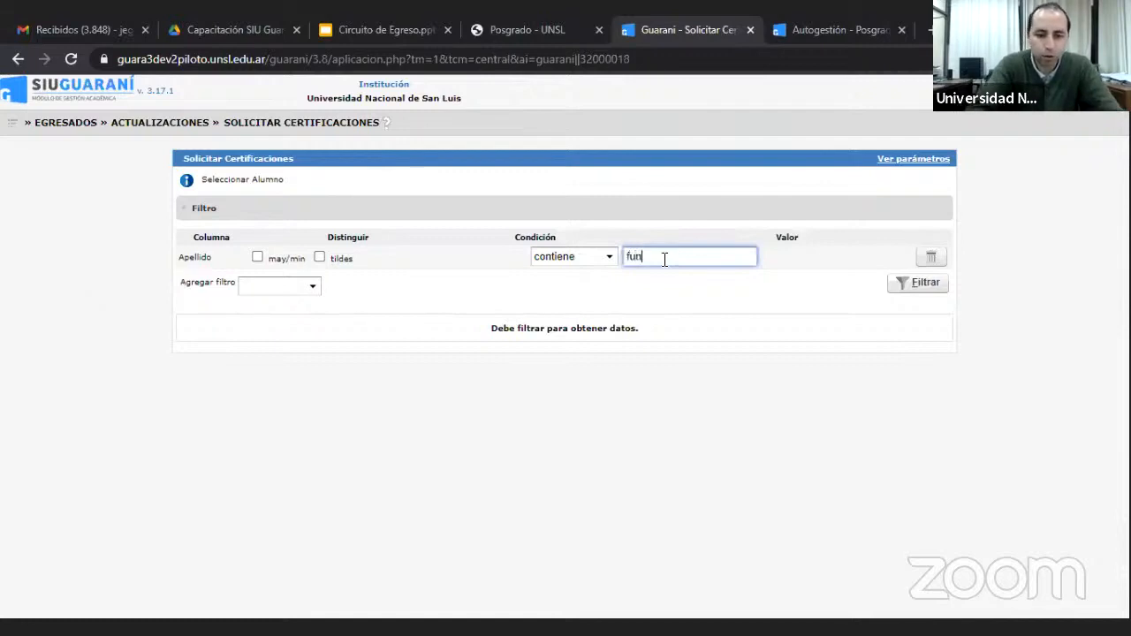
{"action": "type", "text": "e"}
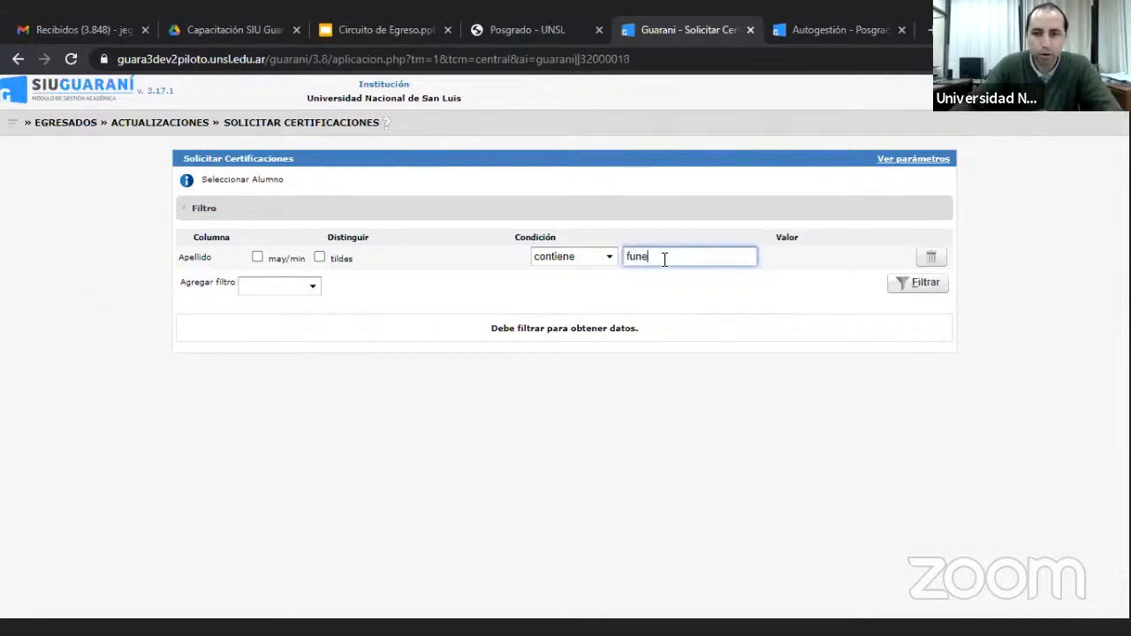
{"action": "left_click", "coordinate": [937, 292]}
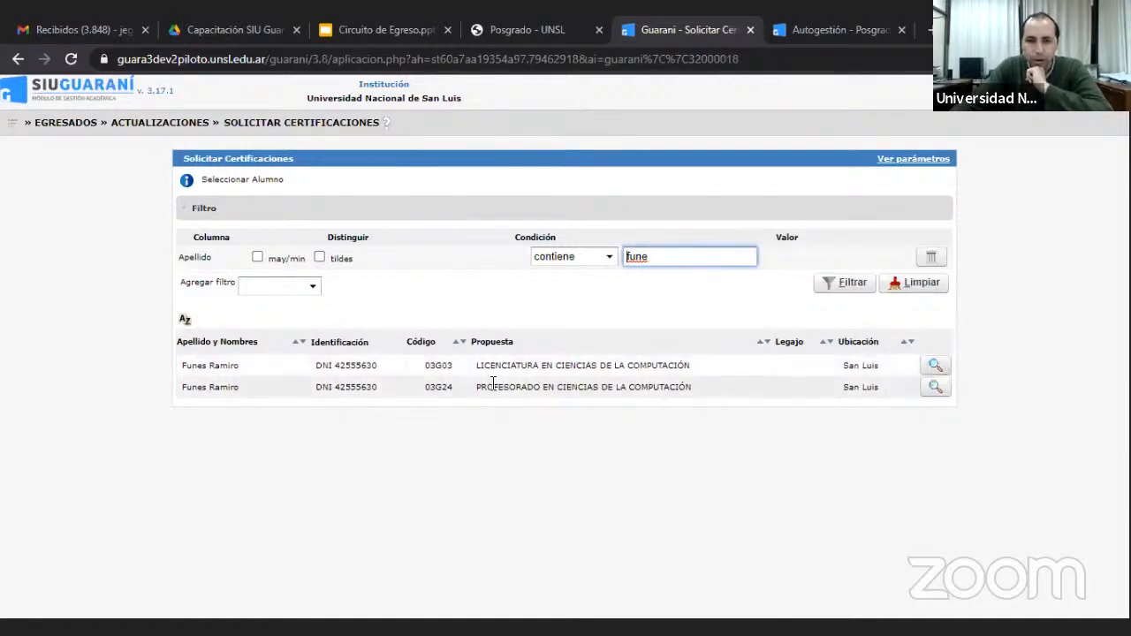
{"action": "left_click", "coordinate": [936, 390]}
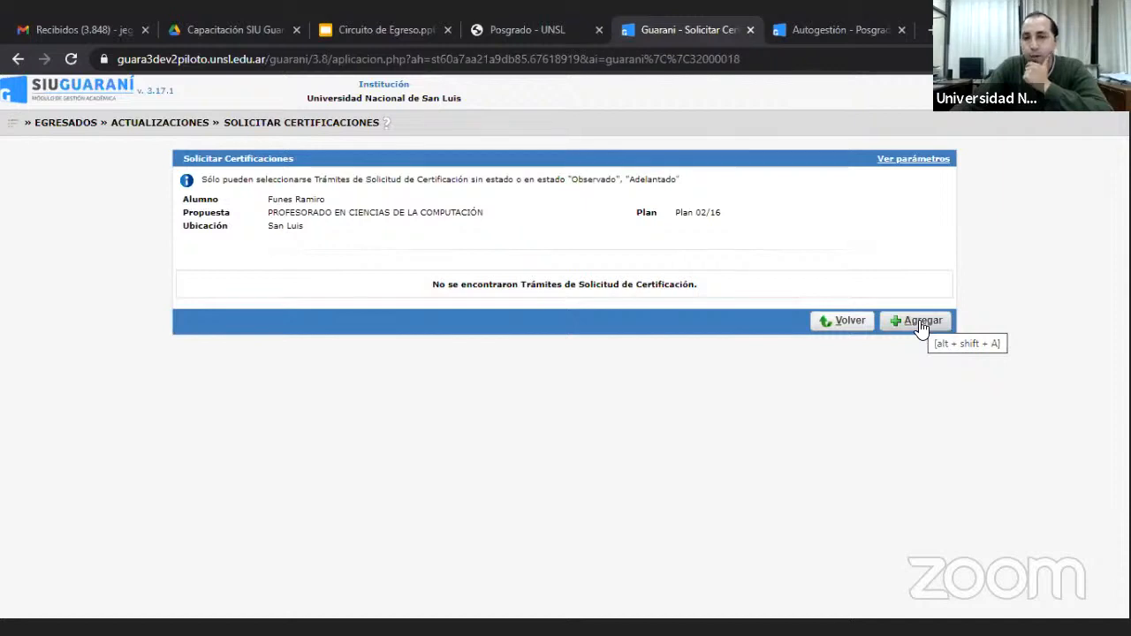
{"action": "left_click", "coordinate": [919, 322]}
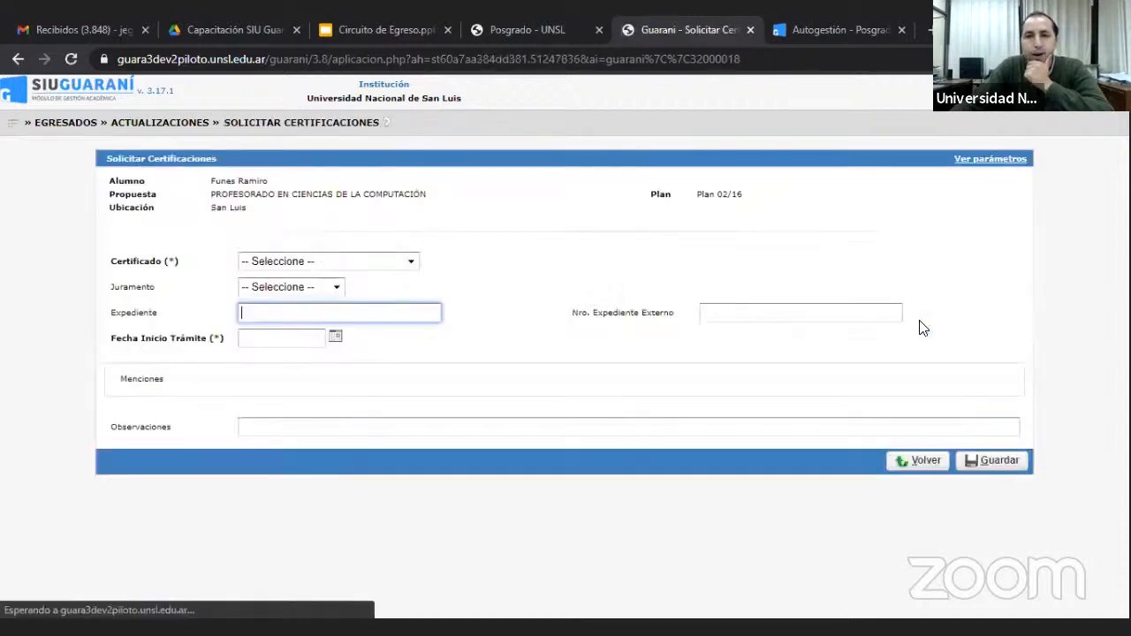
- Submit the request with certificate Profesor en Computación, oath Juro por Dios and start date 21 May 2021, leaving the file number blank
{"action": "left_click", "coordinate": [412, 263]}
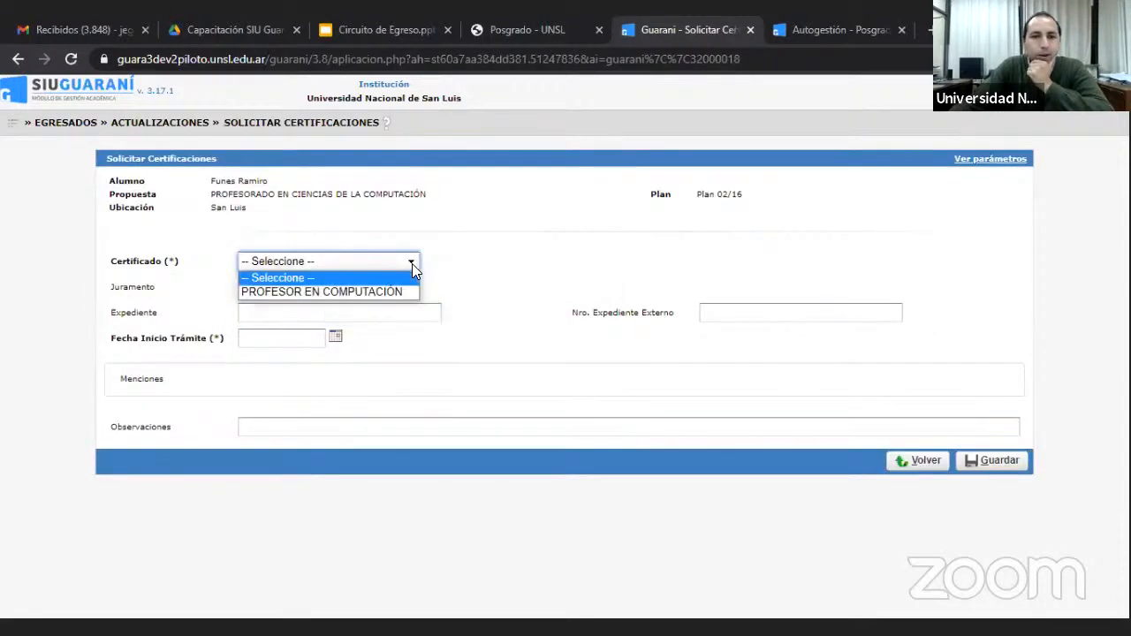
{"action": "left_click", "coordinate": [395, 292]}
{"action": "left_click", "coordinate": [337, 287]}
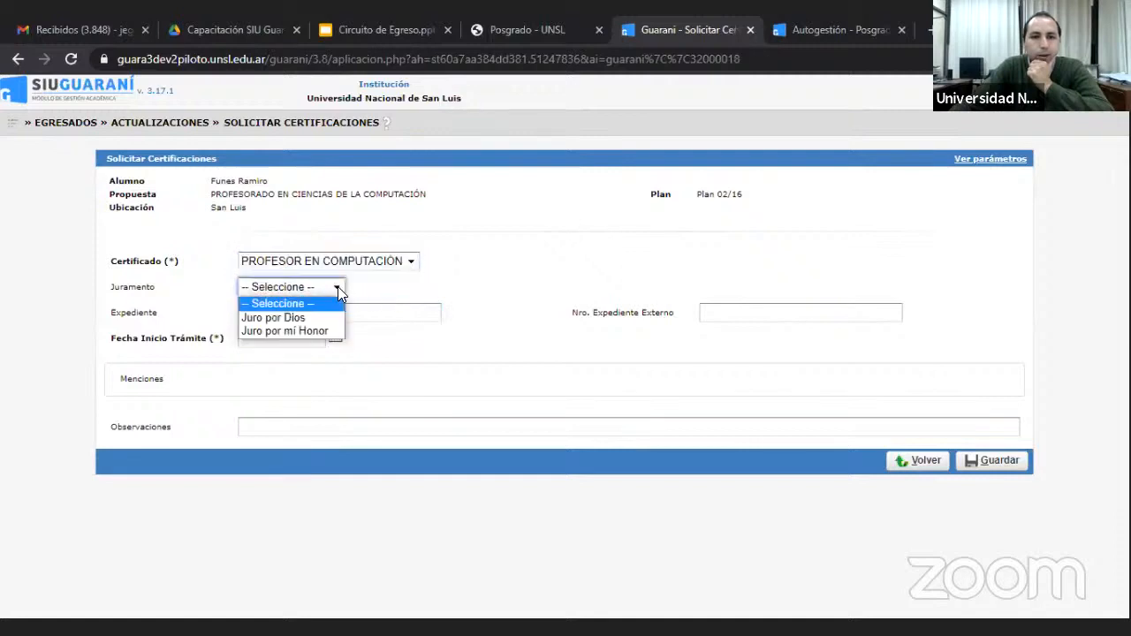
{"action": "left_click", "coordinate": [311, 317]}
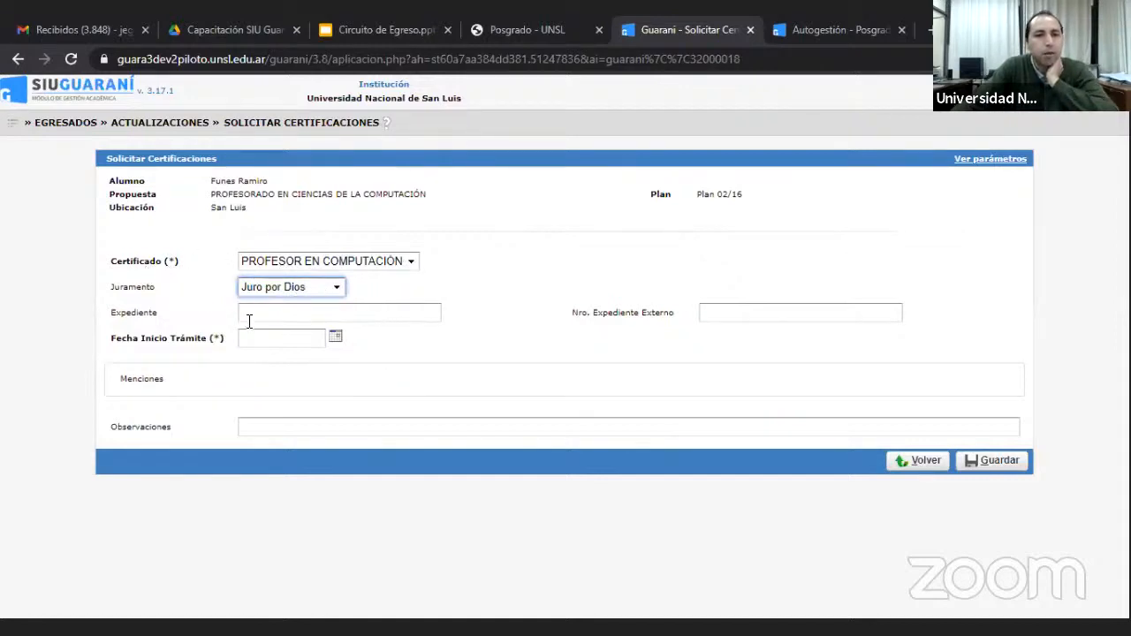
{"action": "left_click", "coordinate": [292, 312]}
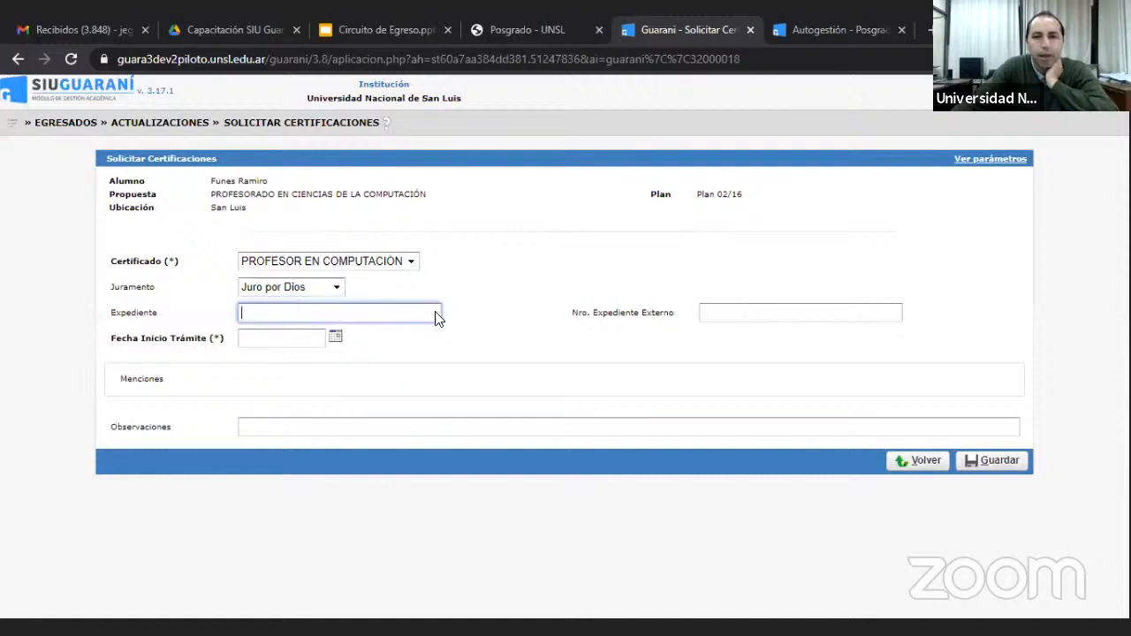
{"action": "left_click", "coordinate": [336, 336]}
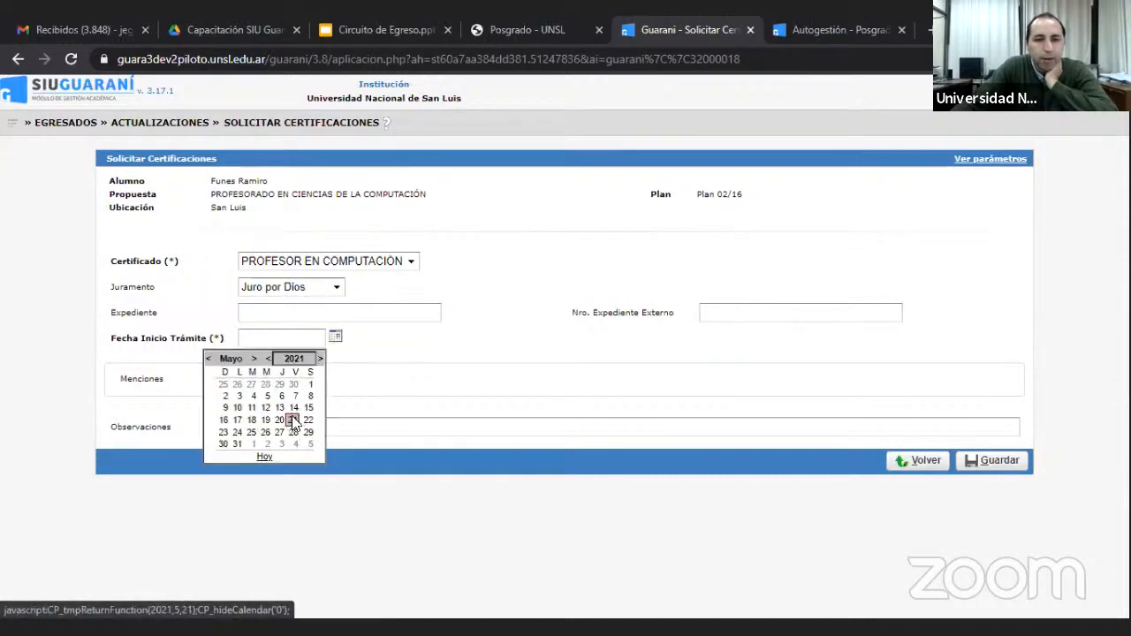
{"action": "left_click", "coordinate": [293, 420]}
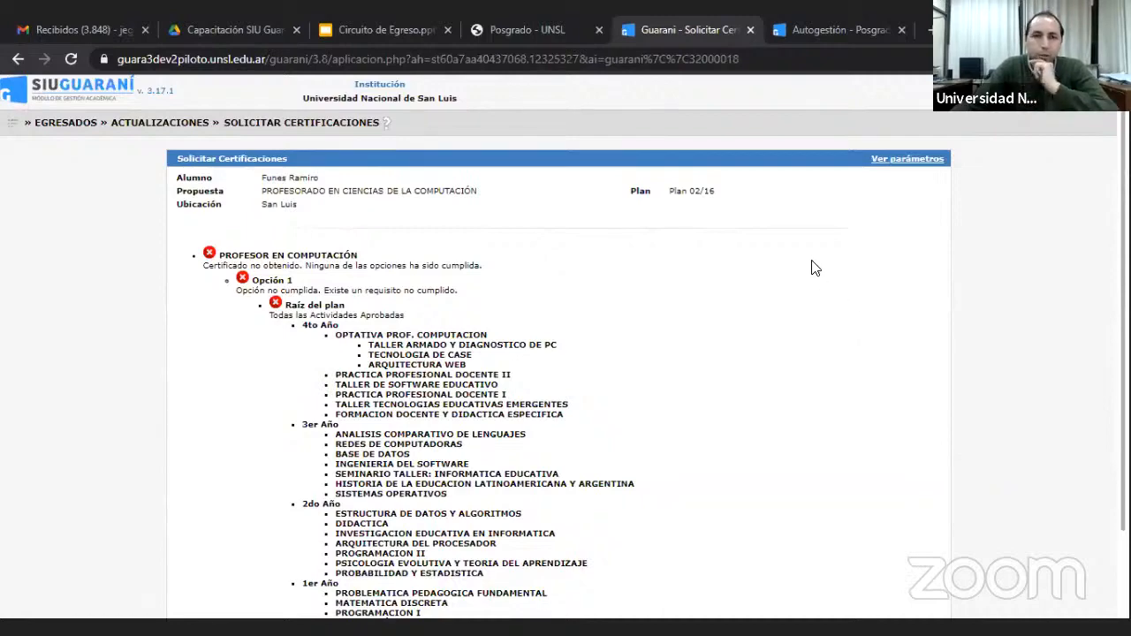
- Examine the requirement check for the Profesor en Computación certificate, including the activities listed by year
{"action": "scroll", "coordinate": [815, 267], "scroll_direction": "down", "scroll_amount": 2}
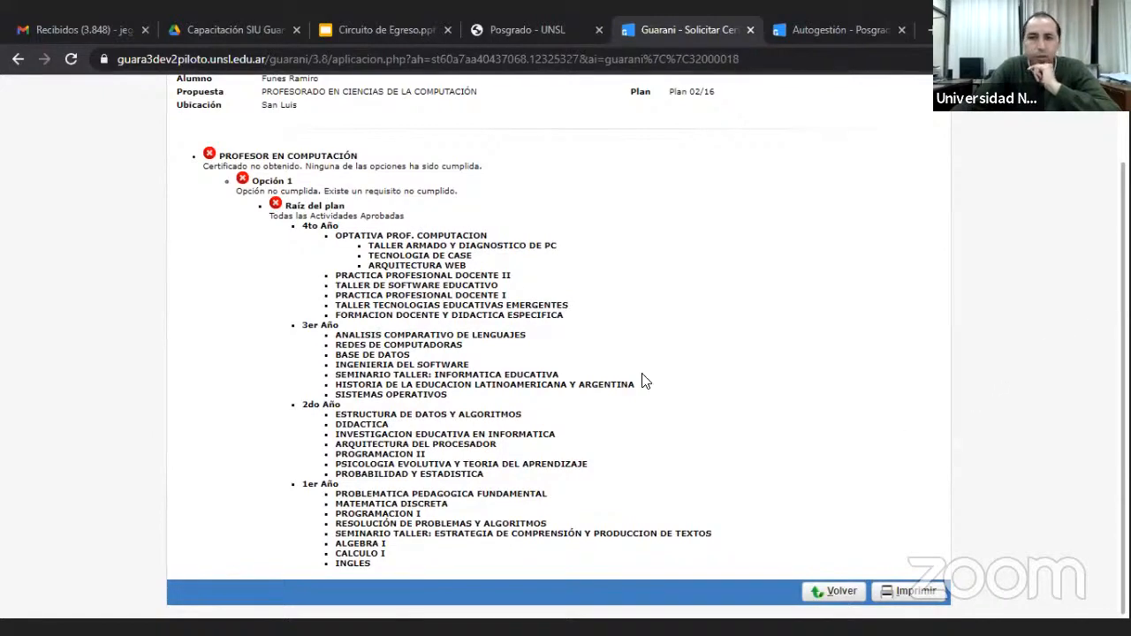
{"action": "scroll", "coordinate": [530, 384], "scroll_direction": "up", "scroll_amount": 1}
{"action": "scroll", "coordinate": [527, 386], "scroll_direction": "up", "scroll_amount": 2}
{"action": "scroll", "coordinate": [528, 380], "scroll_direction": "down", "scroll_amount": 2}
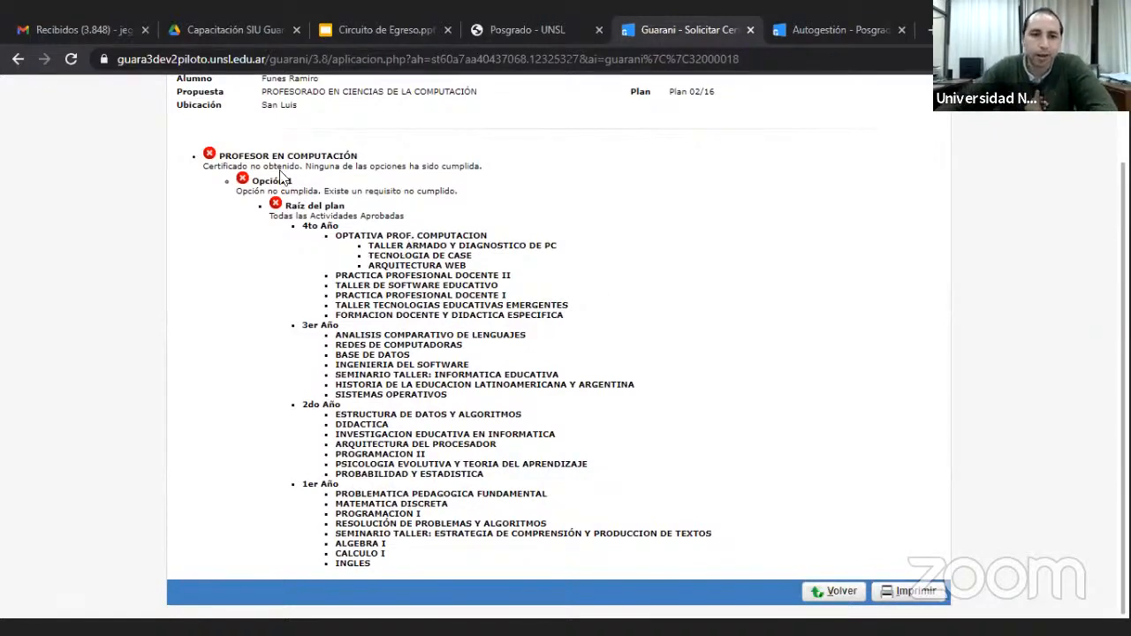
{"action": "scroll", "coordinate": [720, 293], "scroll_direction": "up", "scroll_amount": 2}
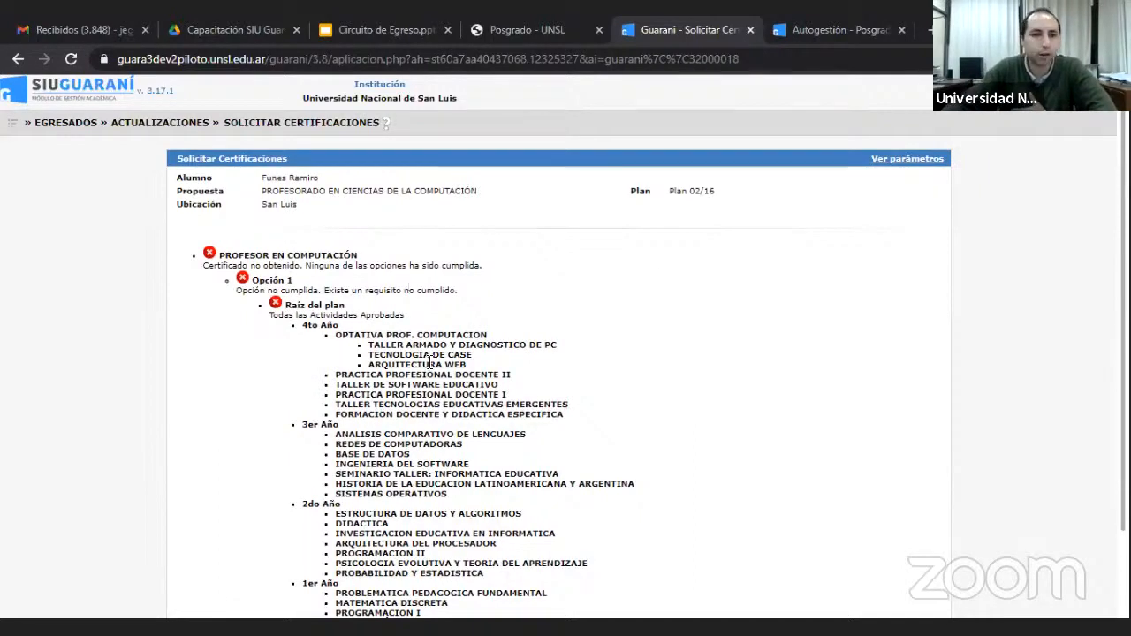
- Restart Solicitar Certificaciones and filter the students by the same partial surname
{"action": "left_click", "coordinate": [13, 135]}
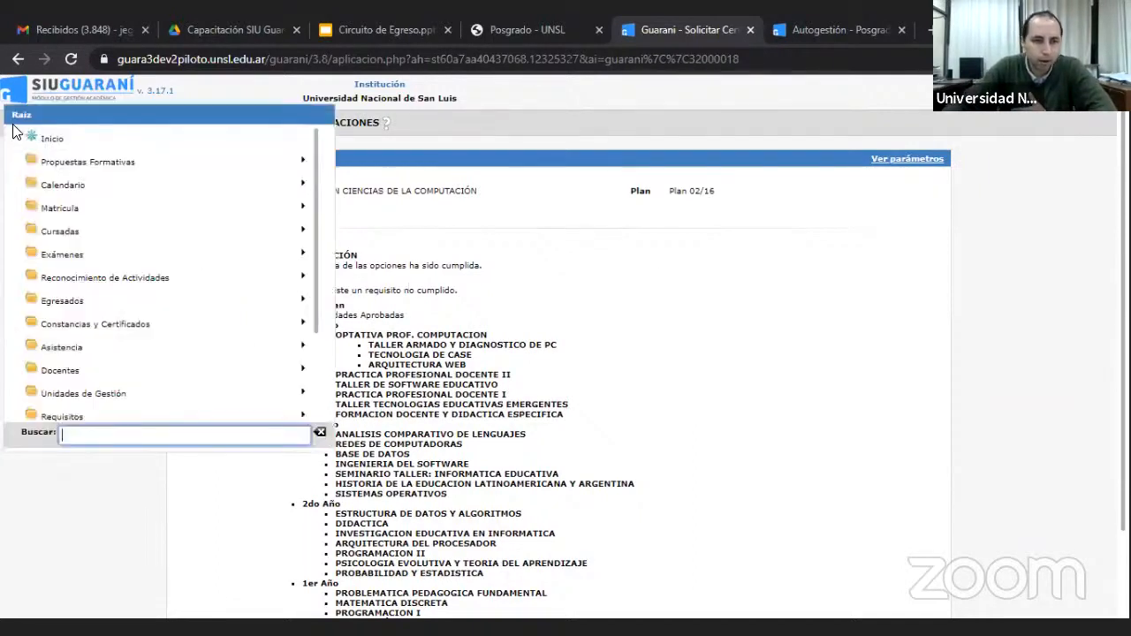
{"action": "left_click", "coordinate": [66, 301]}
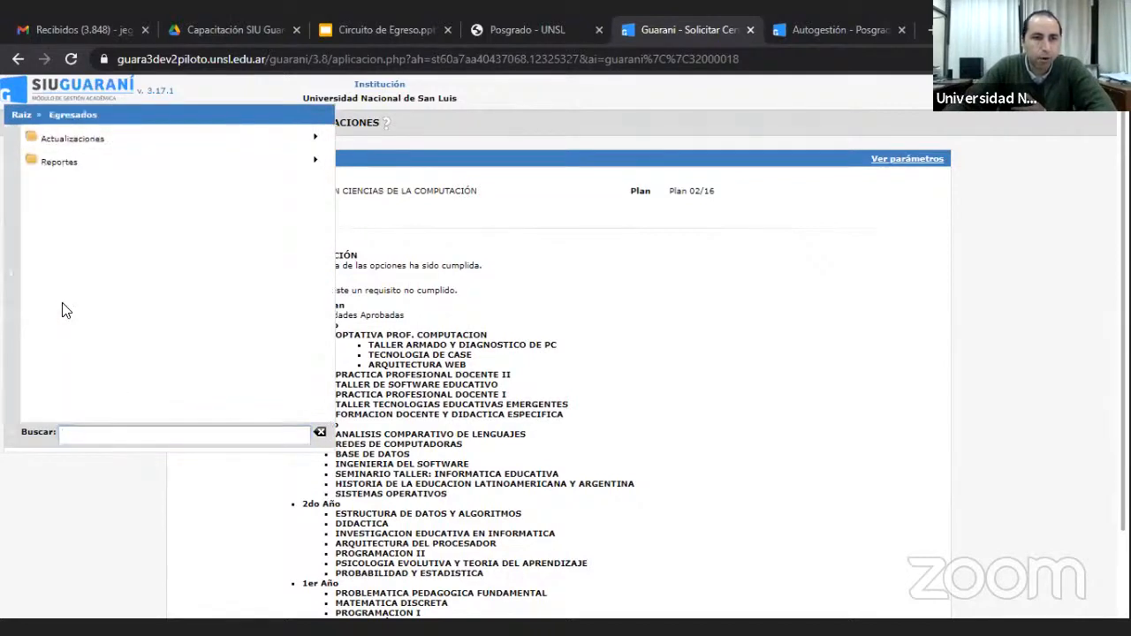
{"action": "left_click", "coordinate": [68, 144]}
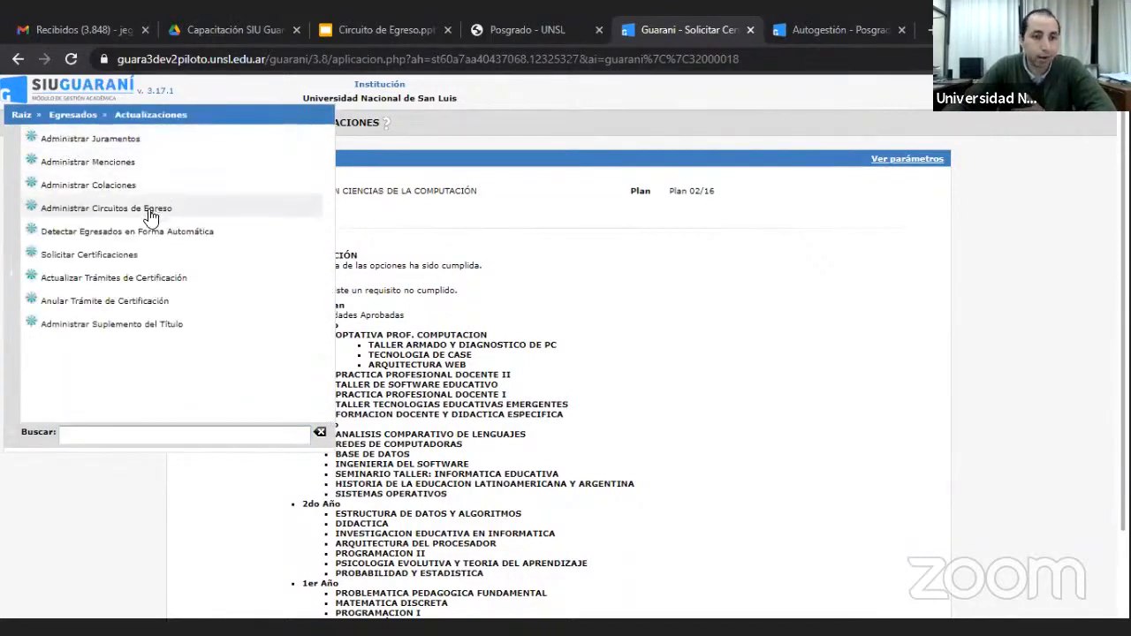
{"action": "left_click", "coordinate": [104, 256]}
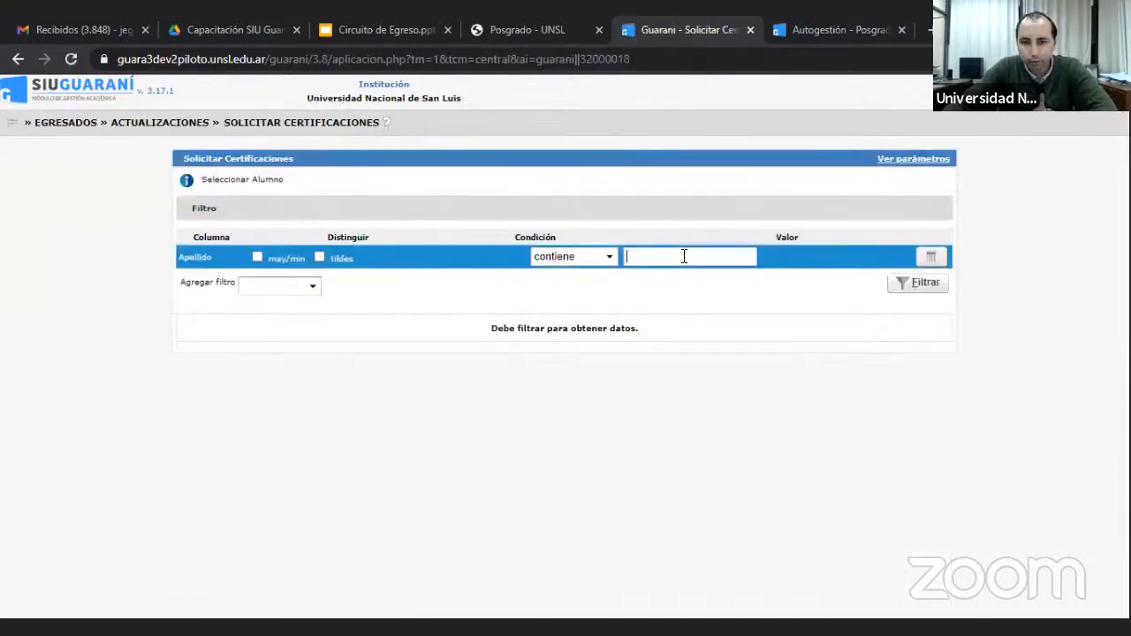
{"action": "left_click", "coordinate": [683, 257]}
{"action": "type", "text": "fun"}
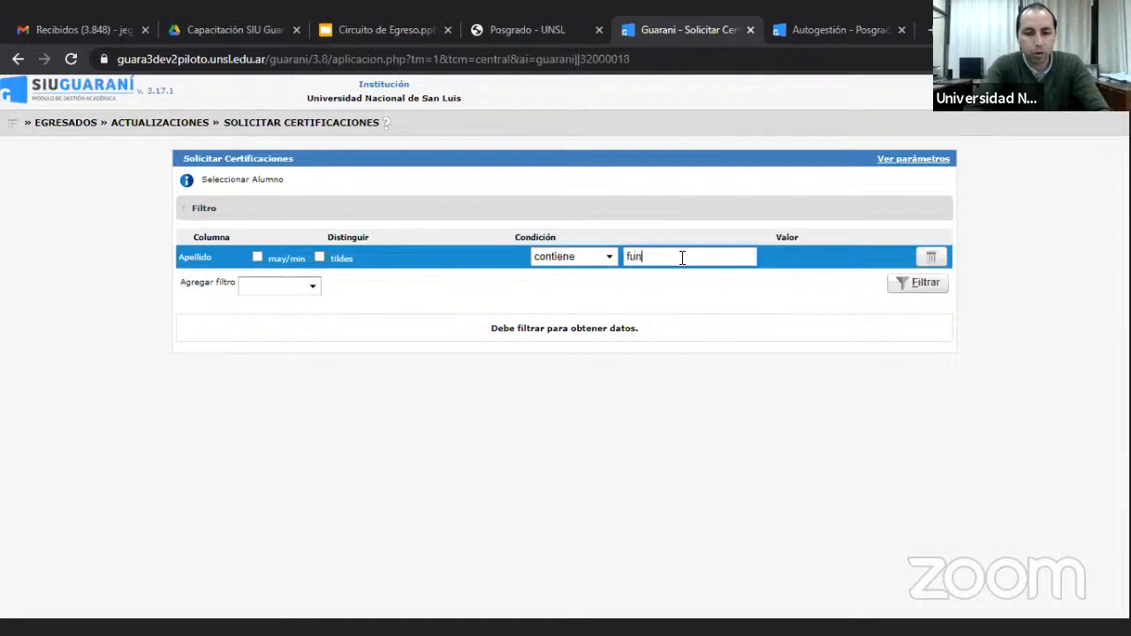
{"action": "type", "text": "e"}
{"action": "left_click", "coordinate": [911, 287]}
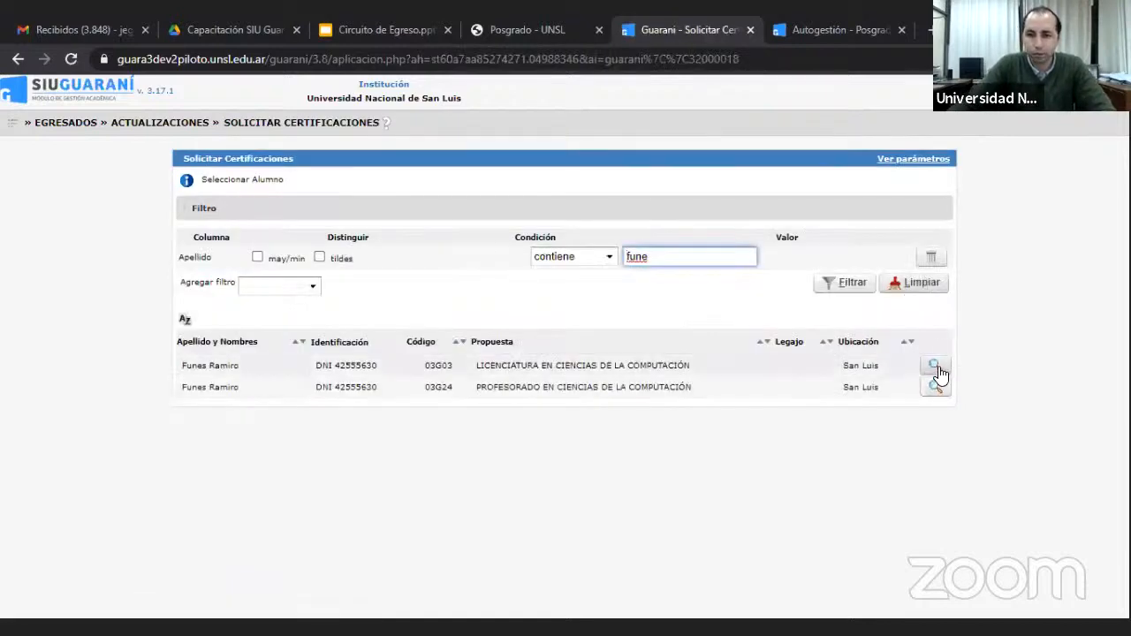
- View the student's Licenciatura en Ciencias de la Computación certification requests and the blank new-request form, and return to the student list
{"action": "left_click", "coordinate": [938, 368]}
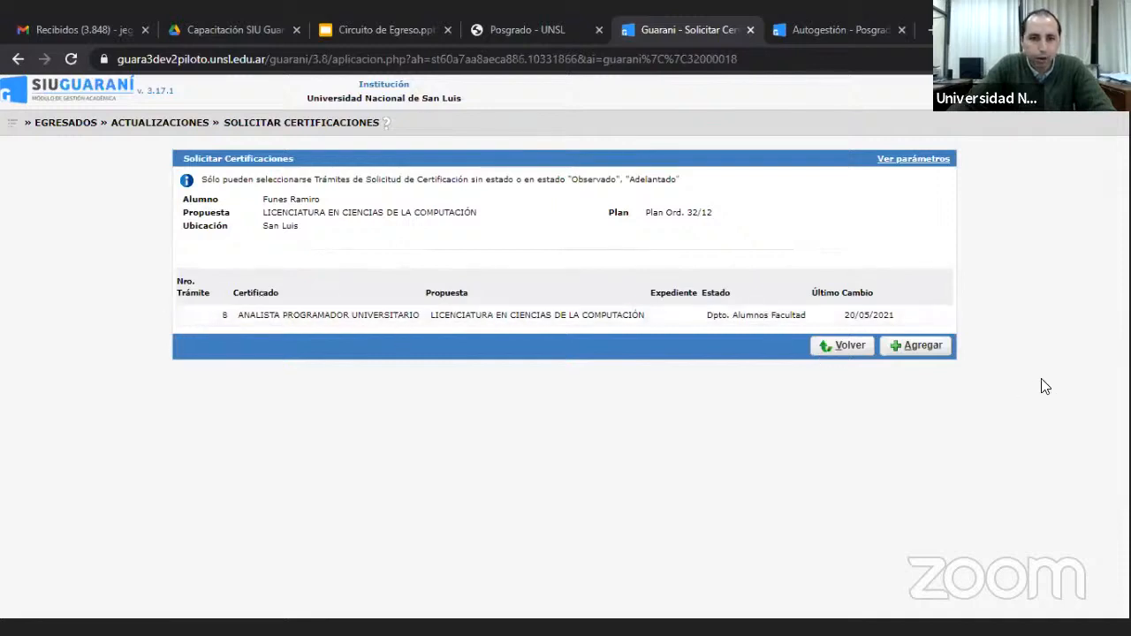
{"action": "left_click", "coordinate": [924, 347]}
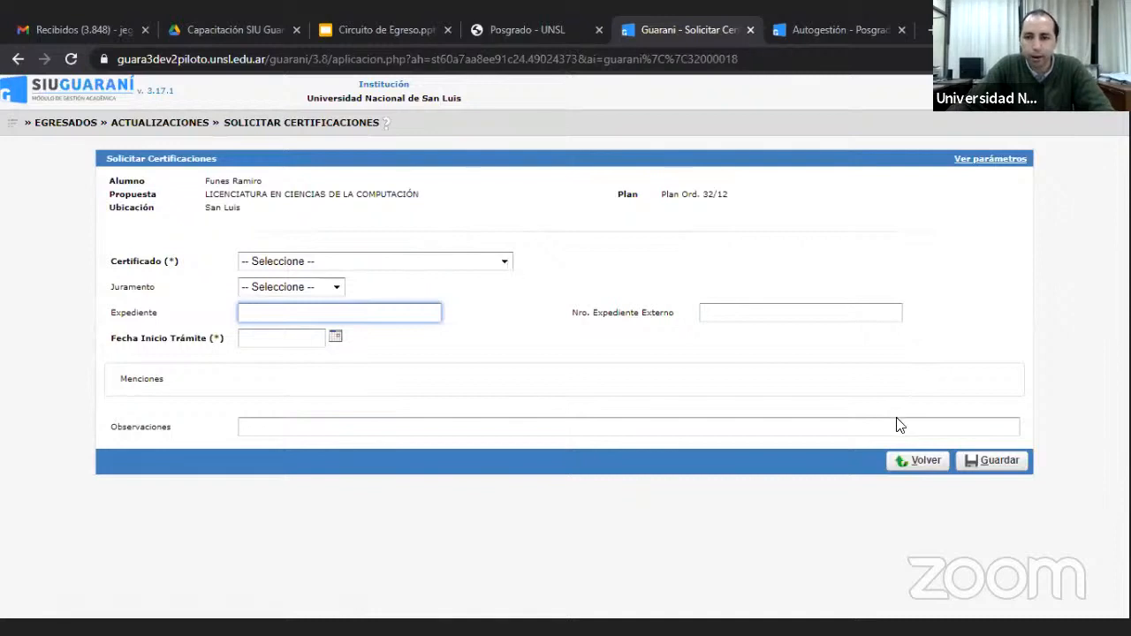
{"action": "left_click", "coordinate": [920, 463]}
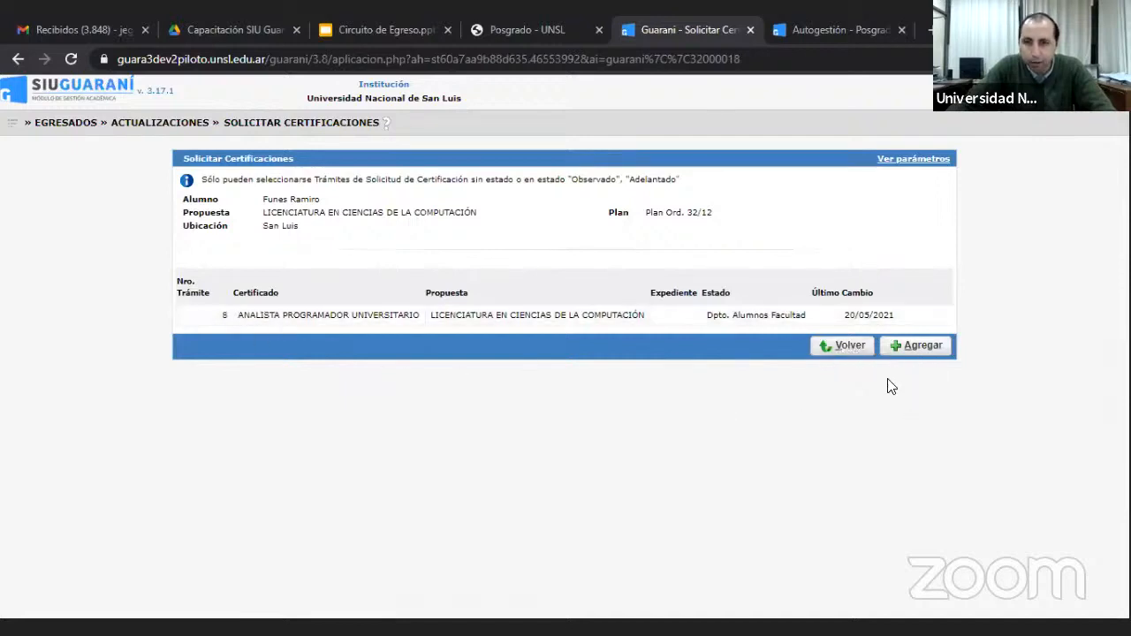
{"action": "left_click", "coordinate": [844, 354]}
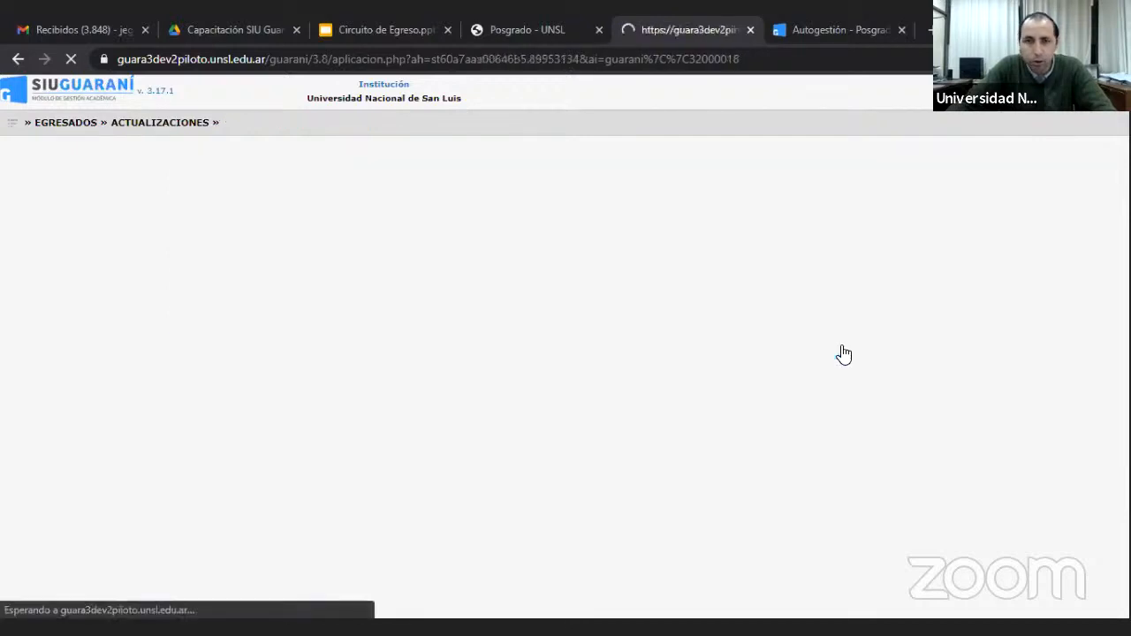
- Open the Anular Trámite de Certificación operation for graduates
{"action": "left_click", "coordinate": [13, 127]}
{"action": "left_click", "coordinate": [58, 300]}
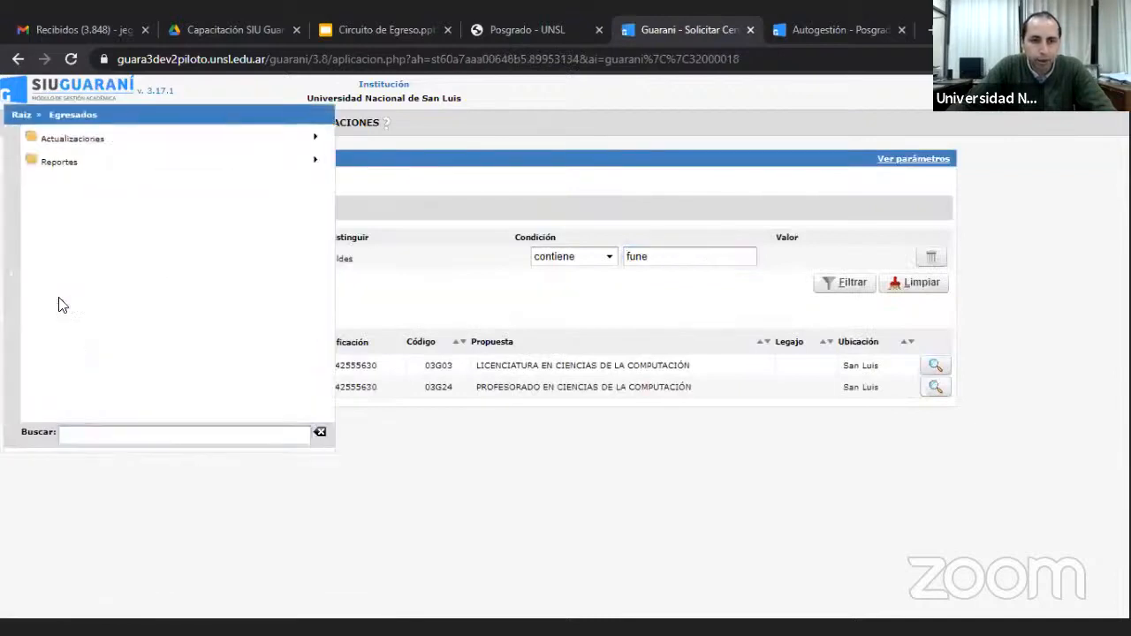
{"action": "left_click", "coordinate": [92, 142]}
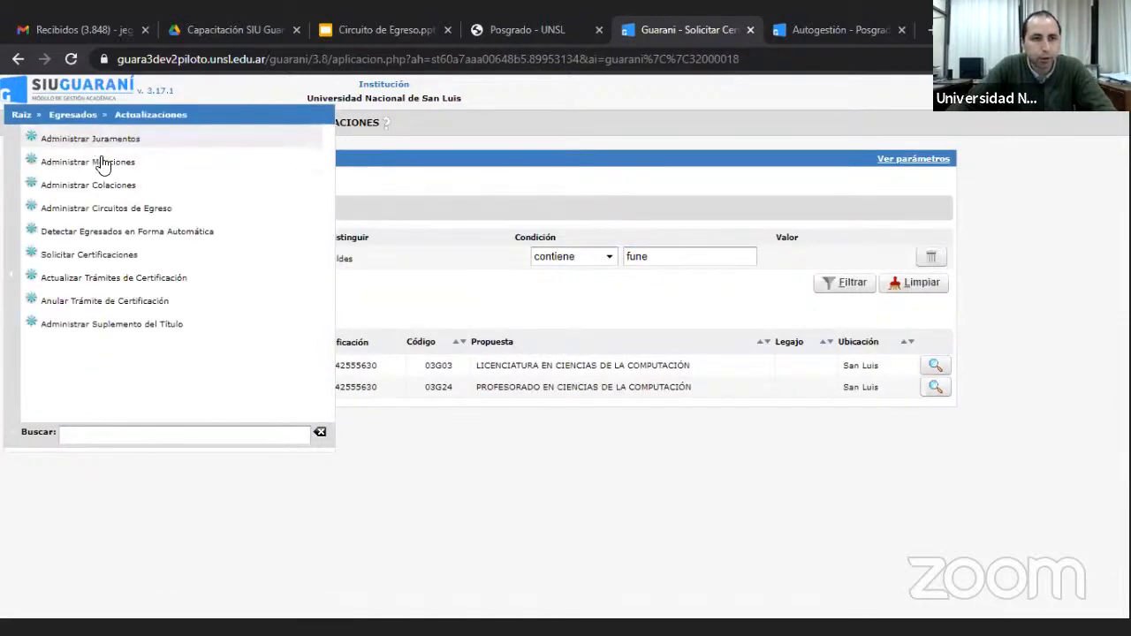
{"action": "left_click", "coordinate": [111, 304]}
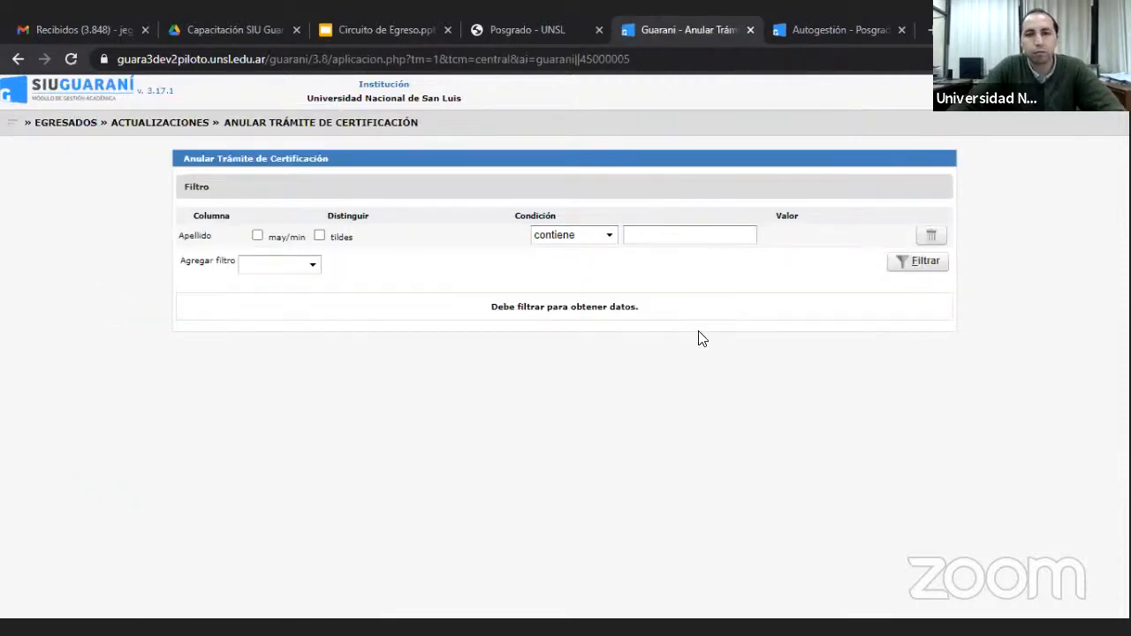
- Find the student's Analista Programador Universitario procedure by partial surname and annul it with the observation "No corresponde"
{"action": "left_click", "coordinate": [634, 235]}
{"action": "type", "text": "fune"}
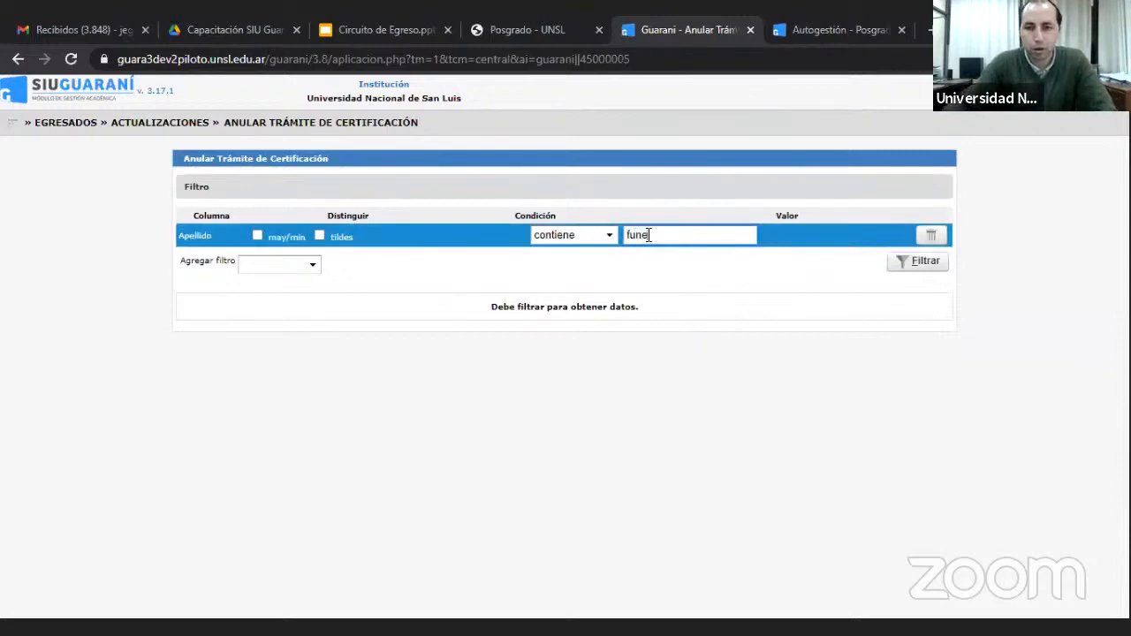
{"action": "left_click", "coordinate": [910, 263]}
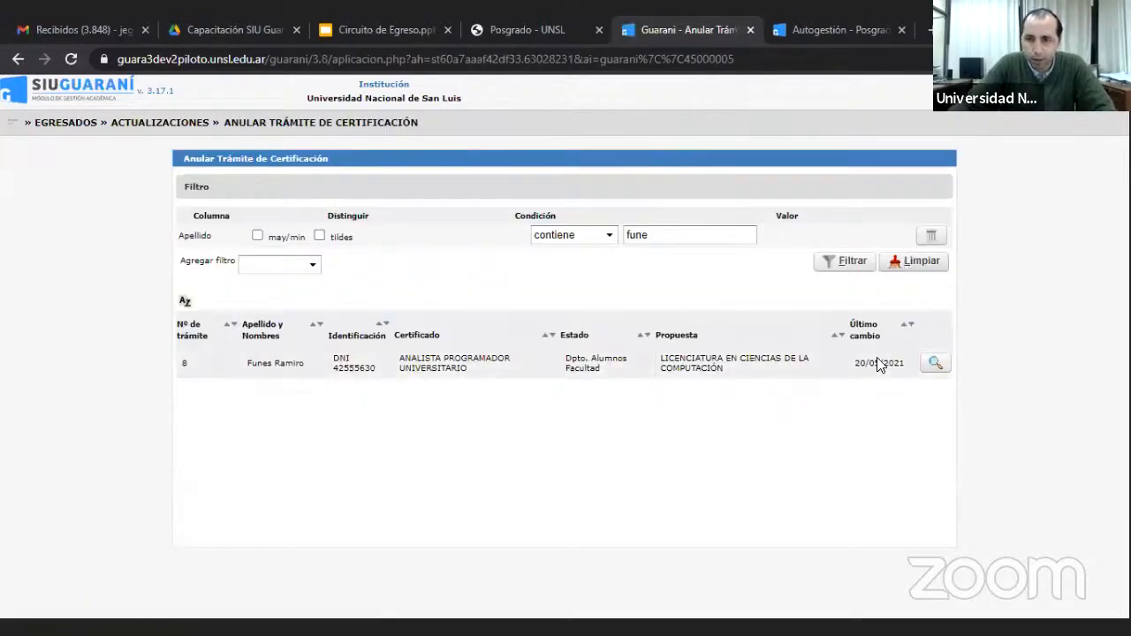
{"action": "left_click", "coordinate": [938, 365]}
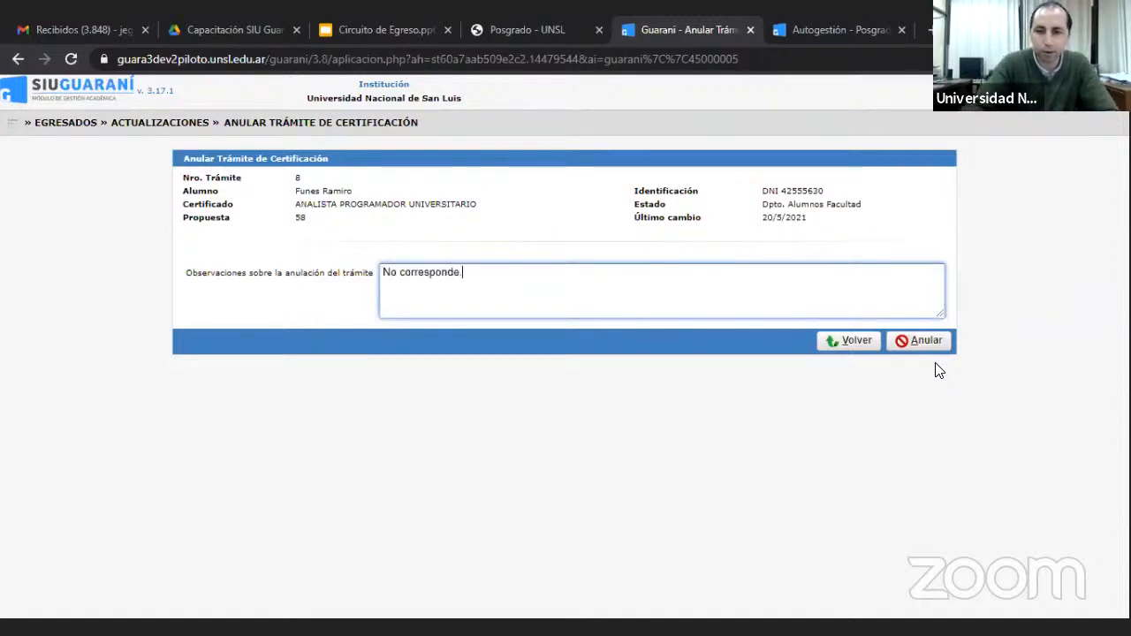
{"action": "left_click", "coordinate": [919, 345]}
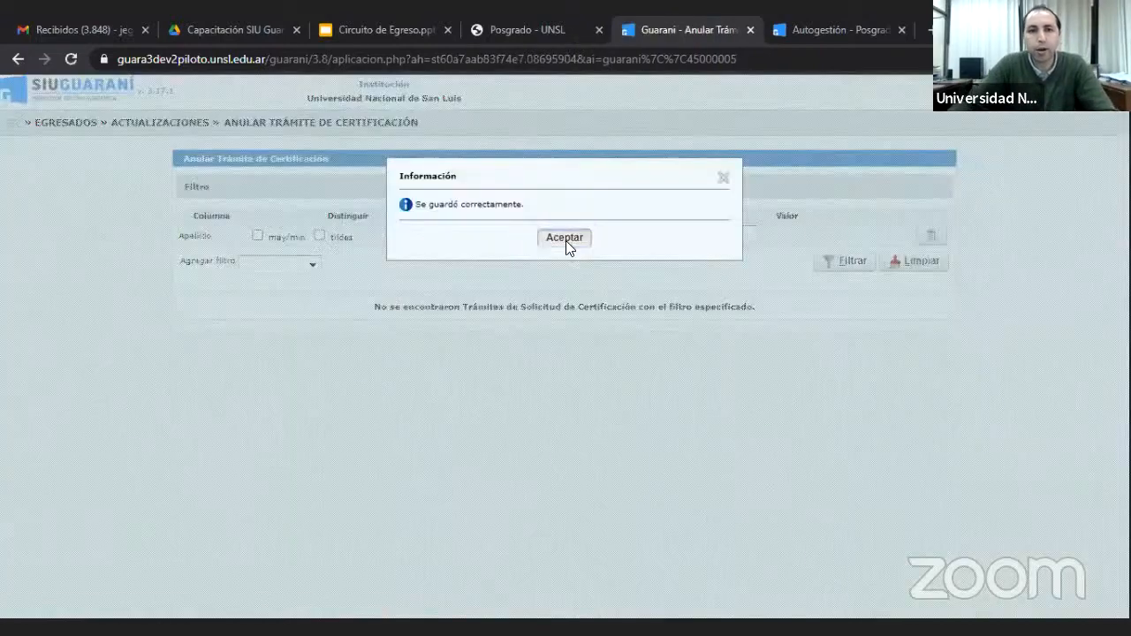
{"action": "left_click", "coordinate": [566, 238]}
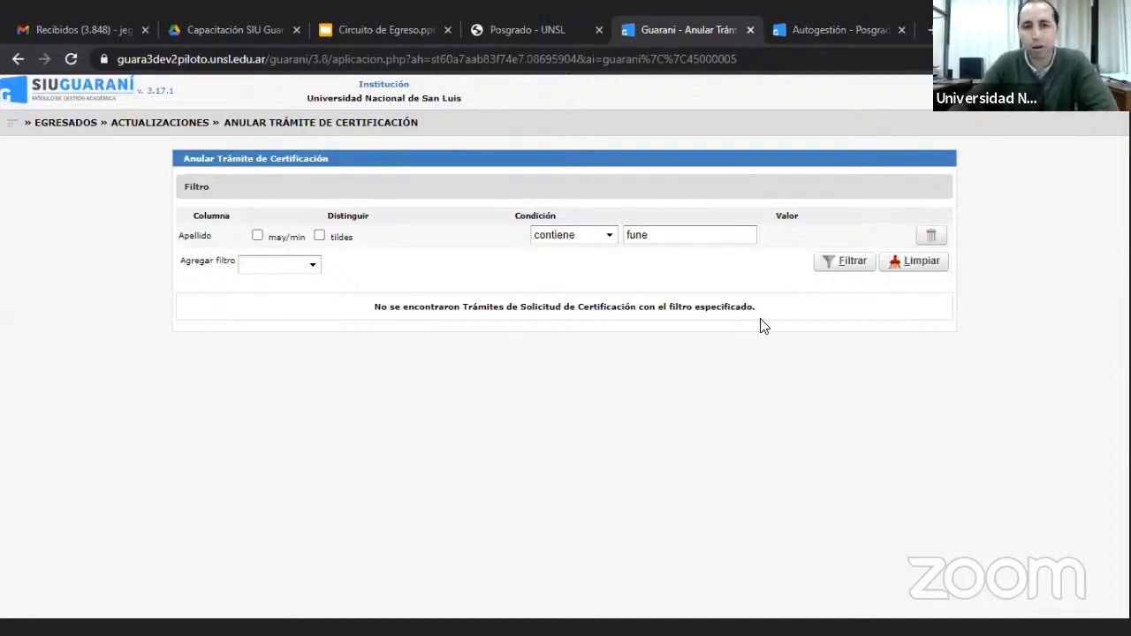
- Open the Solicitar Certificaciones operation for graduates and filter the students by the same partial surname
{"action": "left_click", "coordinate": [20, 124]}
{"action": "left_click", "coordinate": [76, 303]}
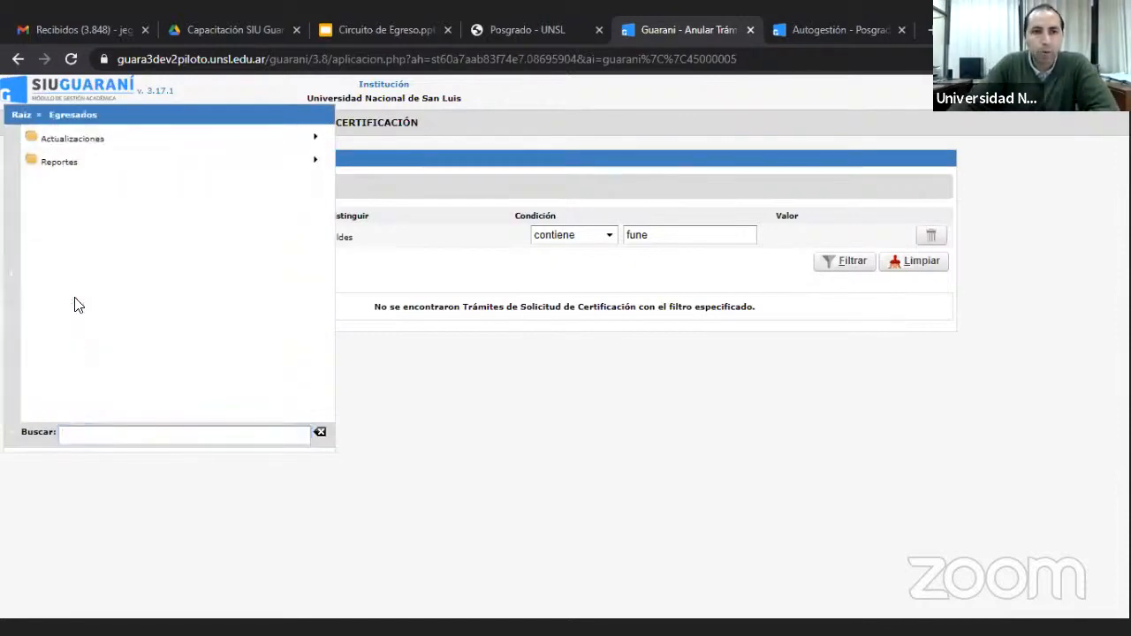
{"action": "left_click", "coordinate": [93, 141]}
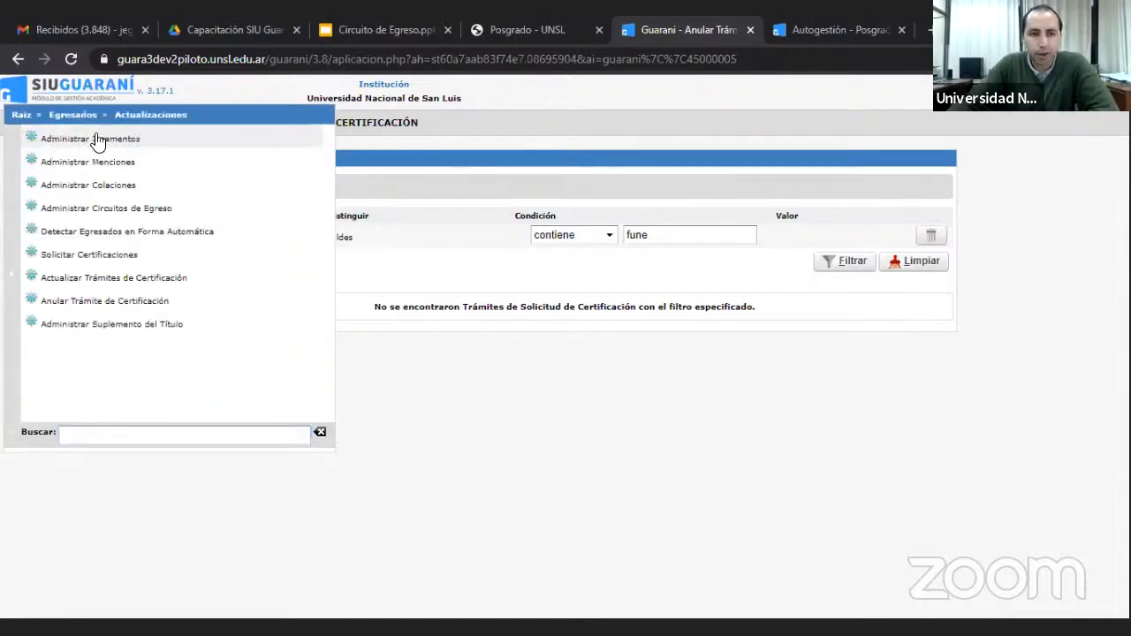
{"action": "left_click", "coordinate": [77, 256]}
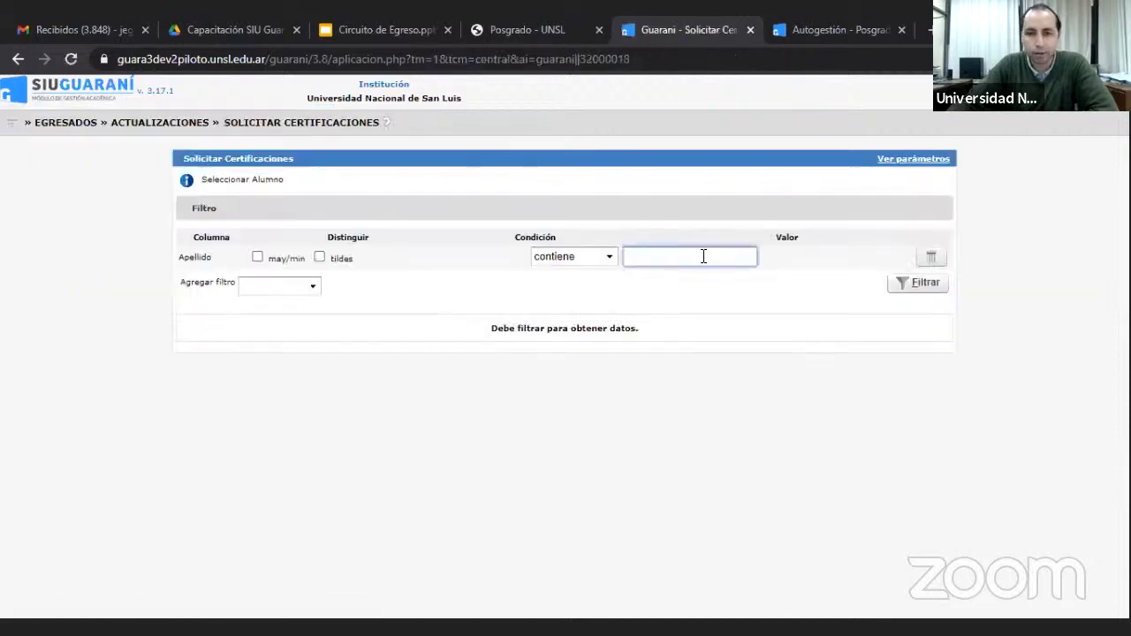
{"action": "type", "text": "fu"}
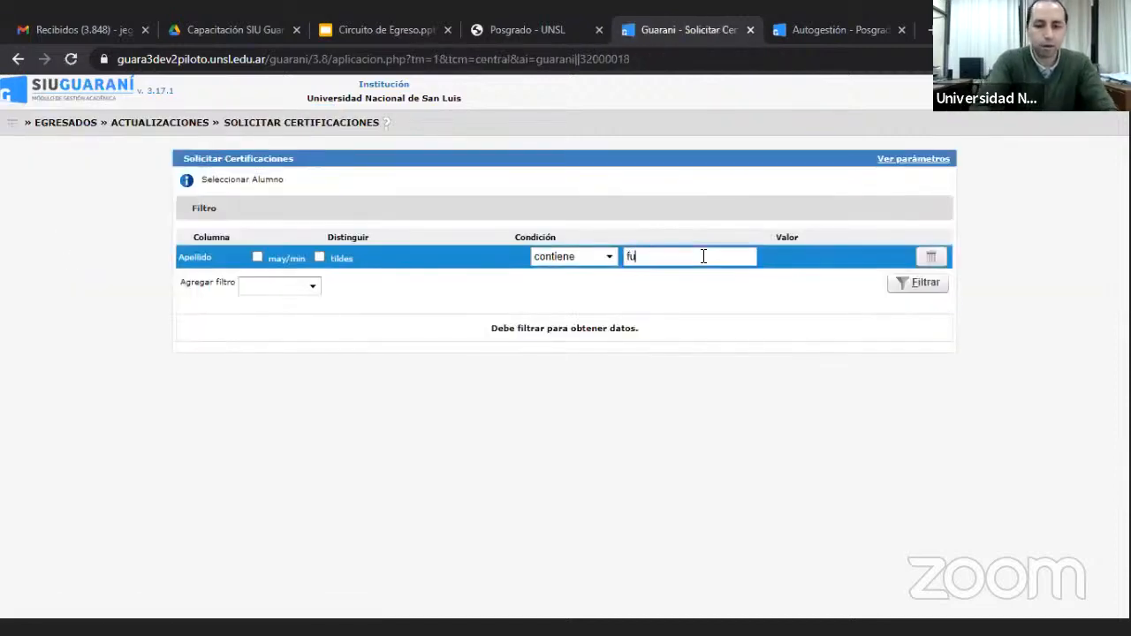
{"action": "type", "text": "ne"}
{"action": "left_click", "coordinate": [918, 286]}
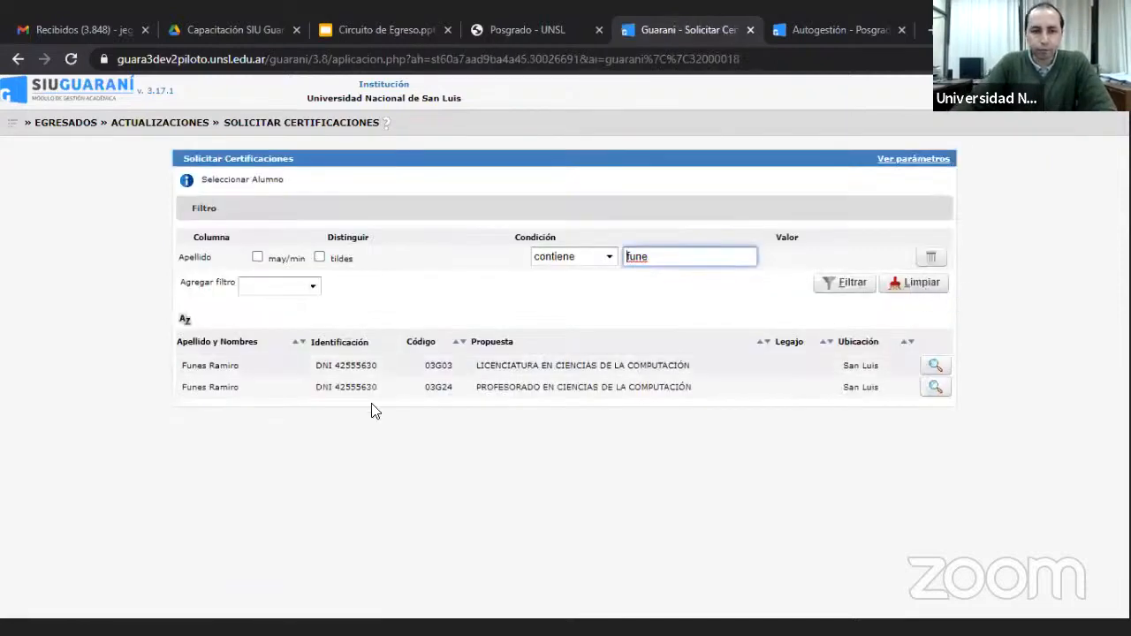
- Save a new request under the student's Licenciatura en Ciencias de la Computación: certificate Analista Programador Universitario, oath Juro por Dios, start date 21/05/2021
{"action": "left_click", "coordinate": [936, 367]}
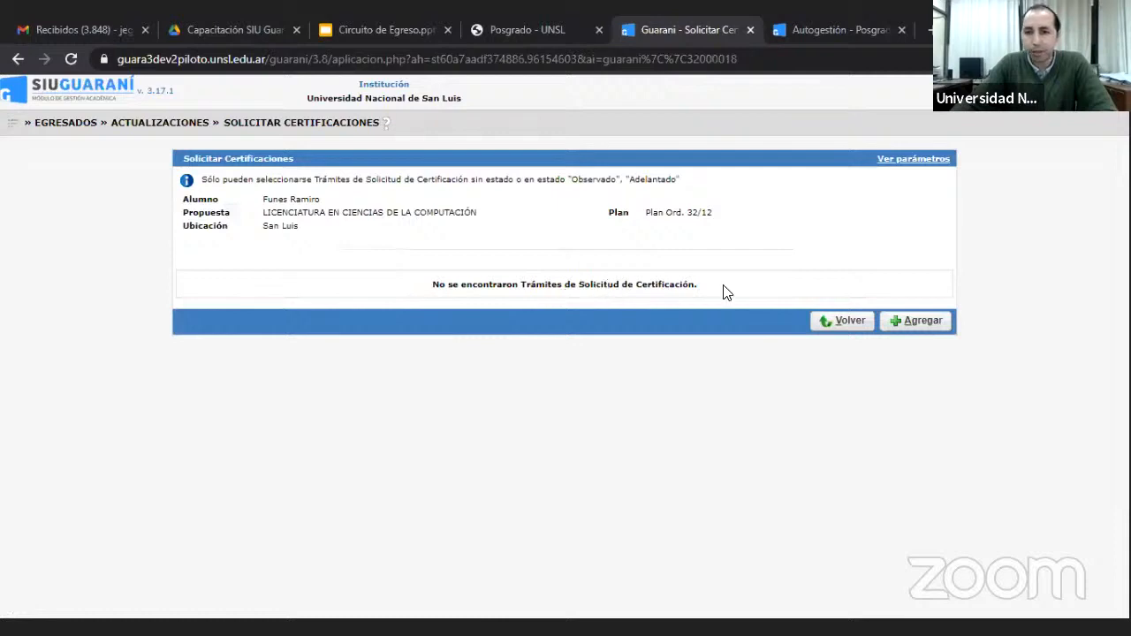
{"action": "left_click", "coordinate": [915, 321]}
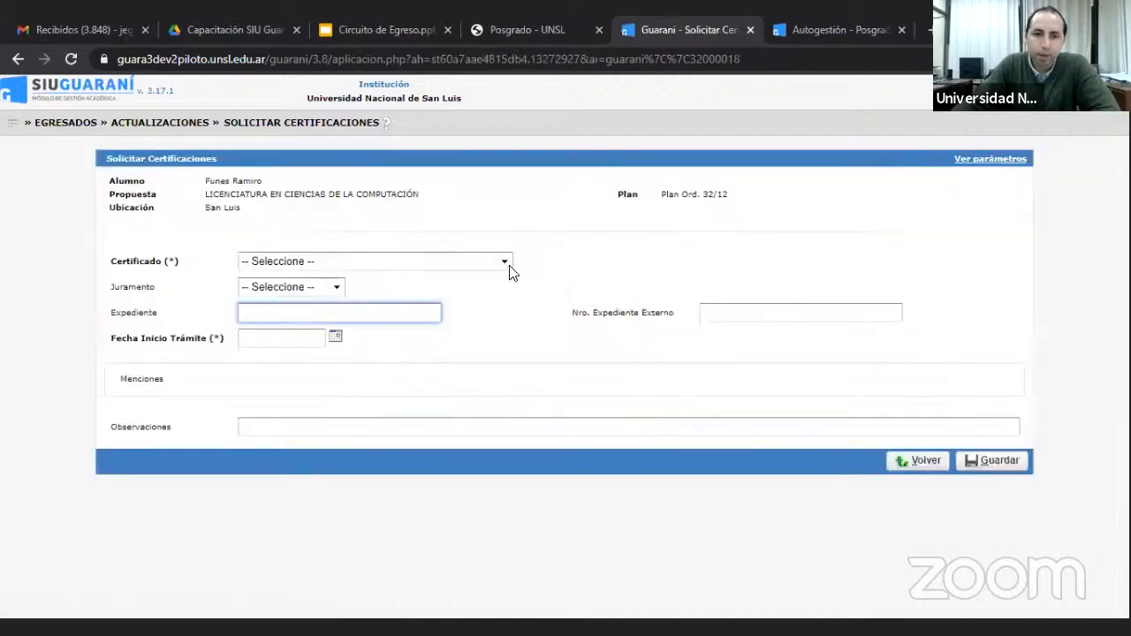
{"action": "left_click", "coordinate": [504, 265]}
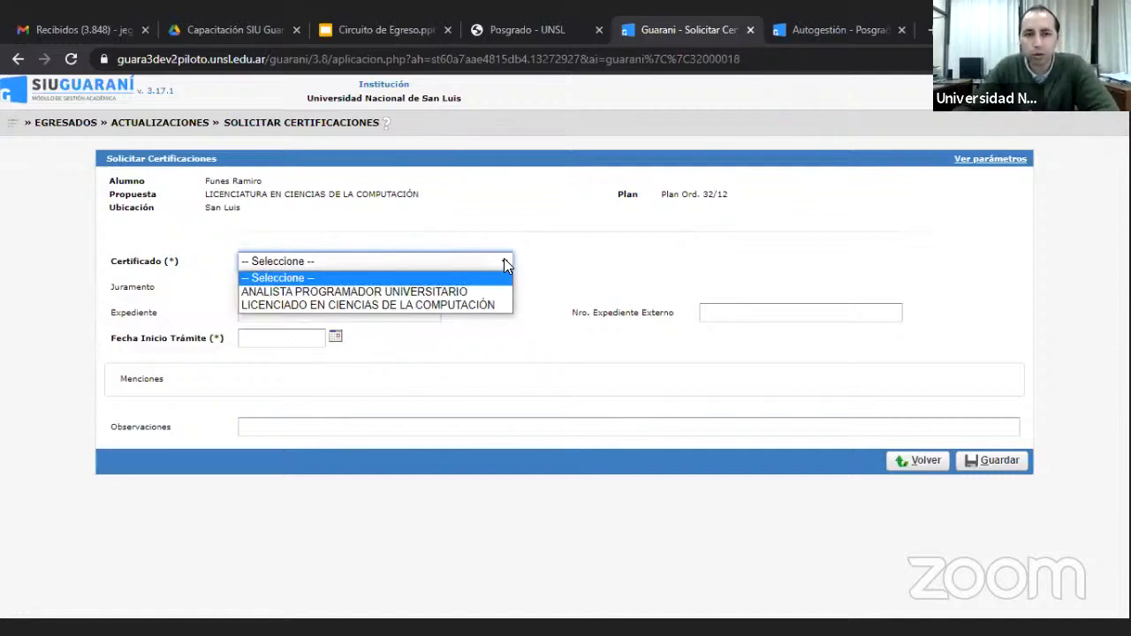
{"action": "left_click", "coordinate": [438, 292]}
{"action": "left_click", "coordinate": [336, 288]}
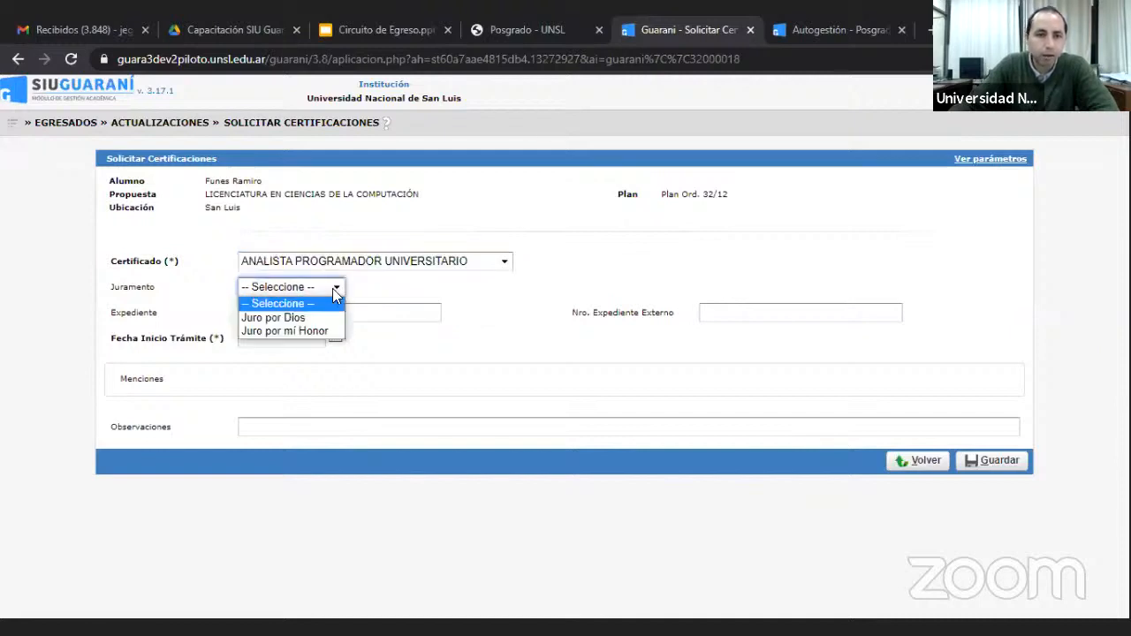
{"action": "left_click", "coordinate": [304, 316]}
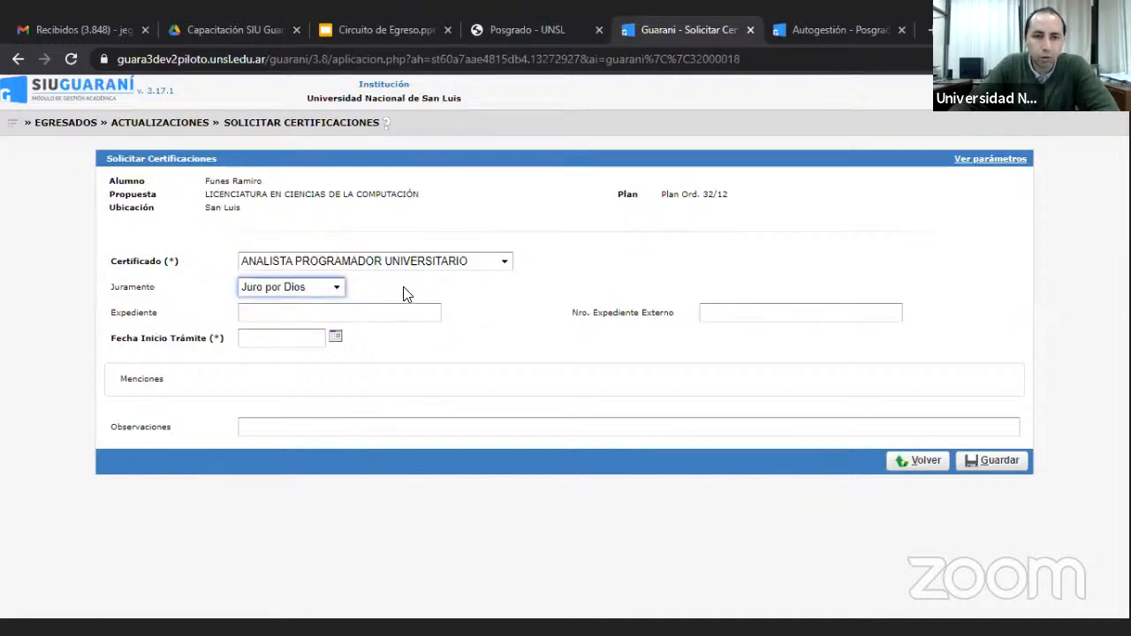
{"action": "left_click", "coordinate": [336, 340]}
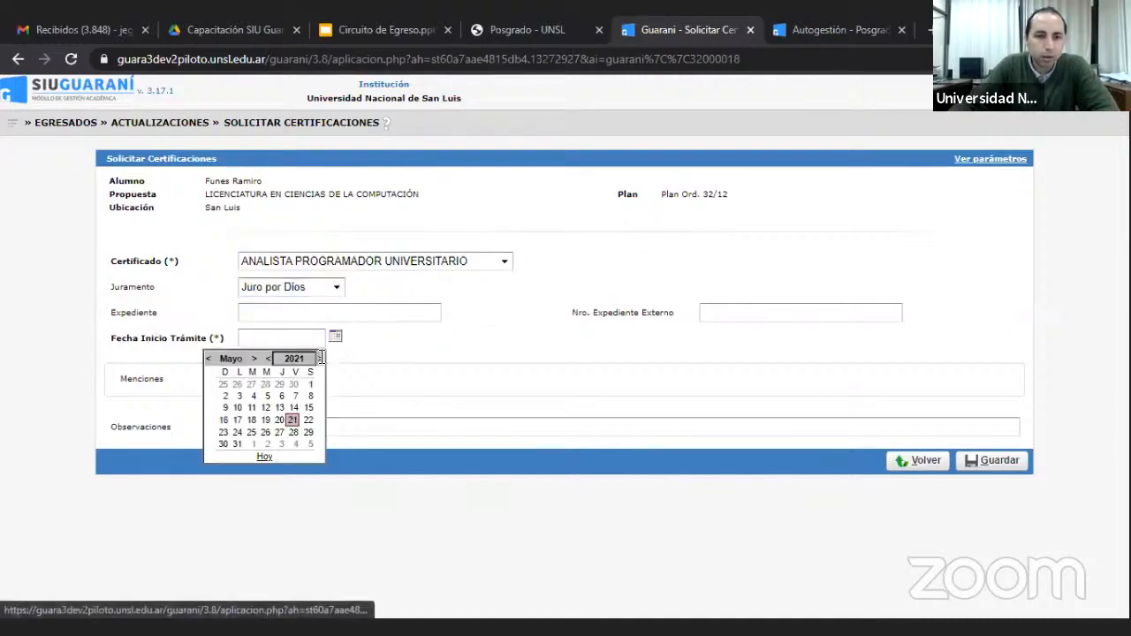
{"action": "left_click", "coordinate": [290, 419]}
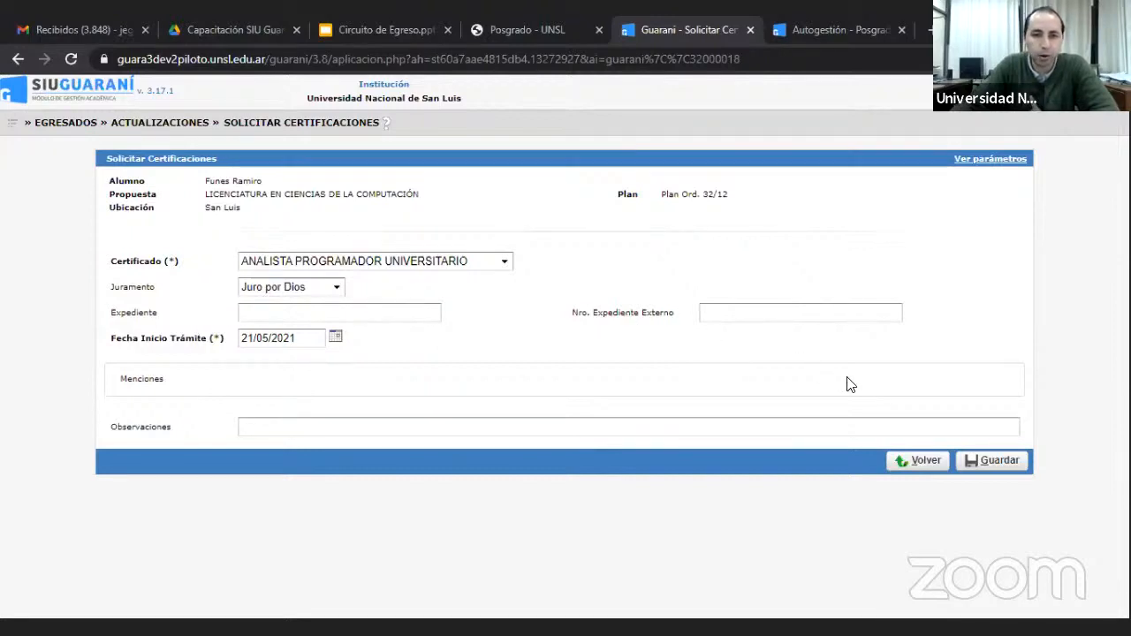
{"action": "left_click", "coordinate": [997, 468]}
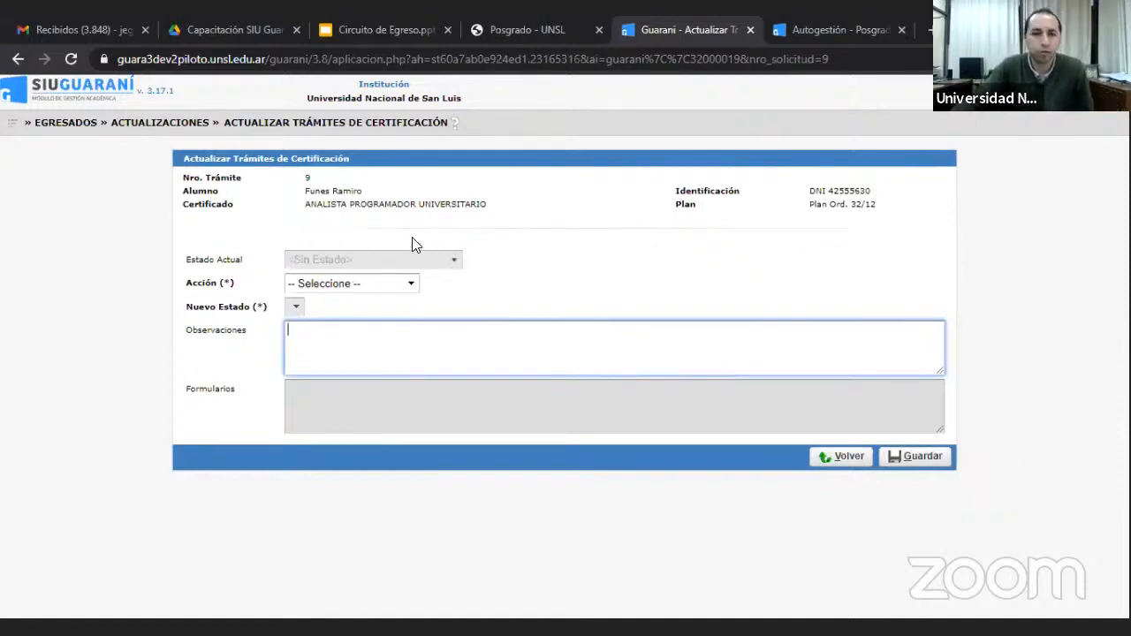
- Update the new procedure with the action Solicitar Título (Alumno) and new state Dpto. Alumnos Facultad, and save it
{"action": "left_click", "coordinate": [411, 285]}
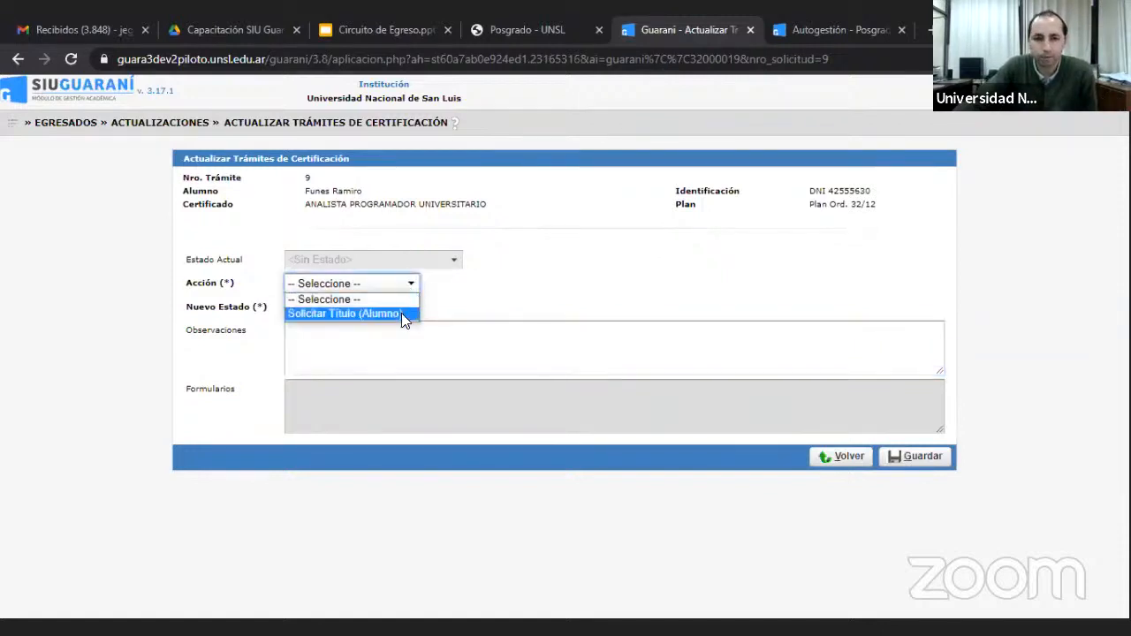
{"action": "left_click", "coordinate": [401, 314]}
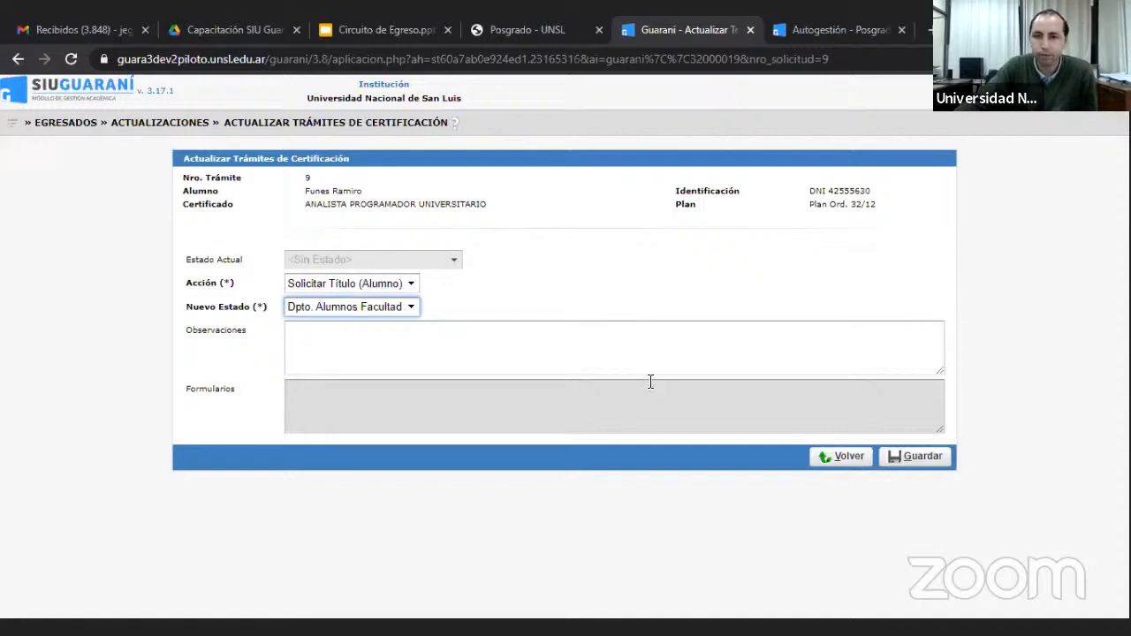
{"action": "left_click", "coordinate": [930, 459]}
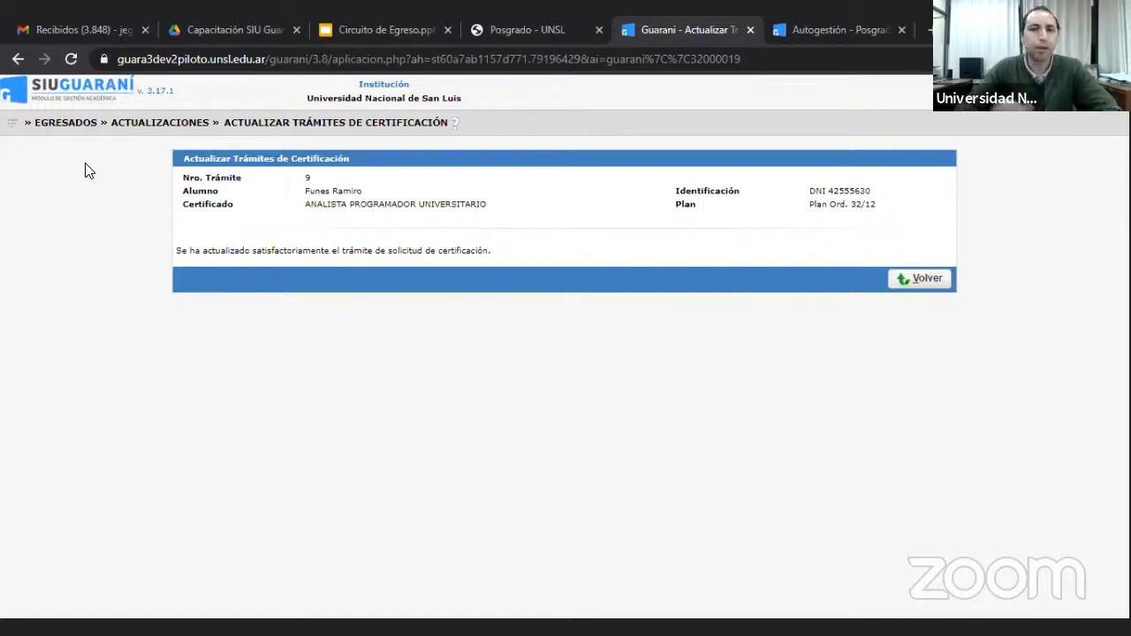
- Open the Actualizar Trámites de Certificación operation for graduates and filter the procedures by the student's partial surname
{"action": "left_click", "coordinate": [15, 126]}
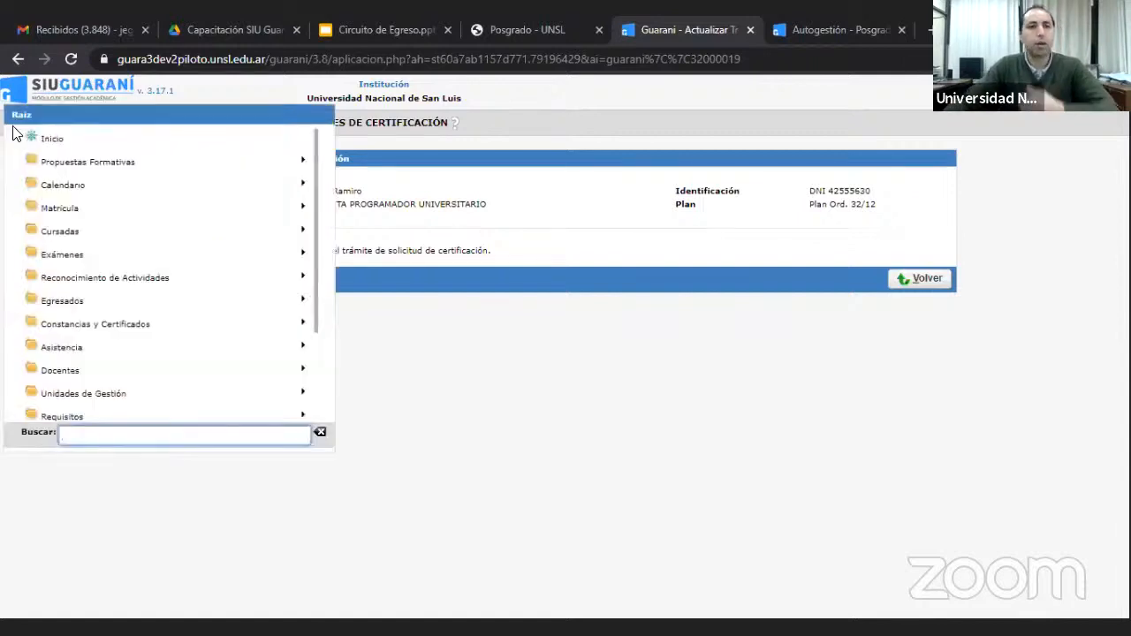
{"action": "left_click", "coordinate": [60, 302]}
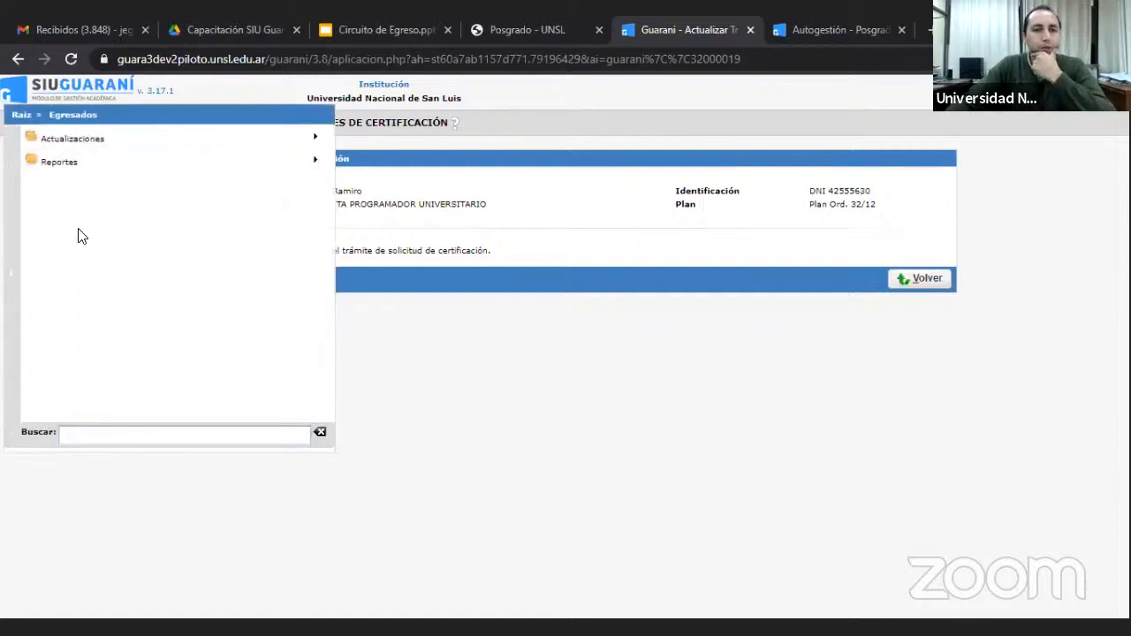
{"action": "left_click", "coordinate": [82, 146]}
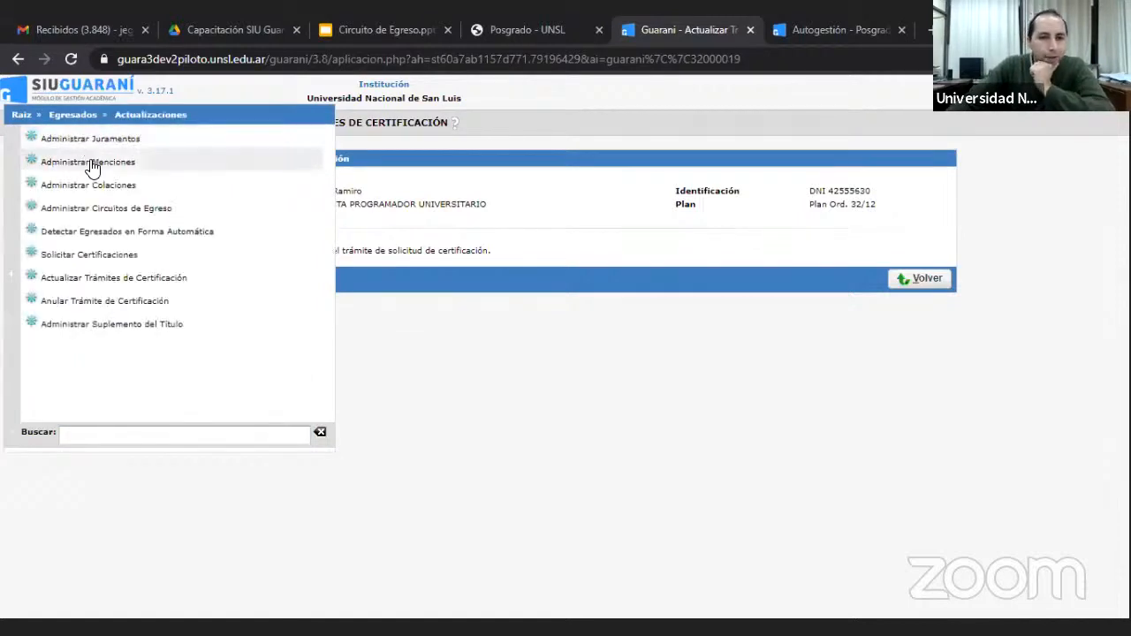
{"action": "left_click", "coordinate": [90, 283]}
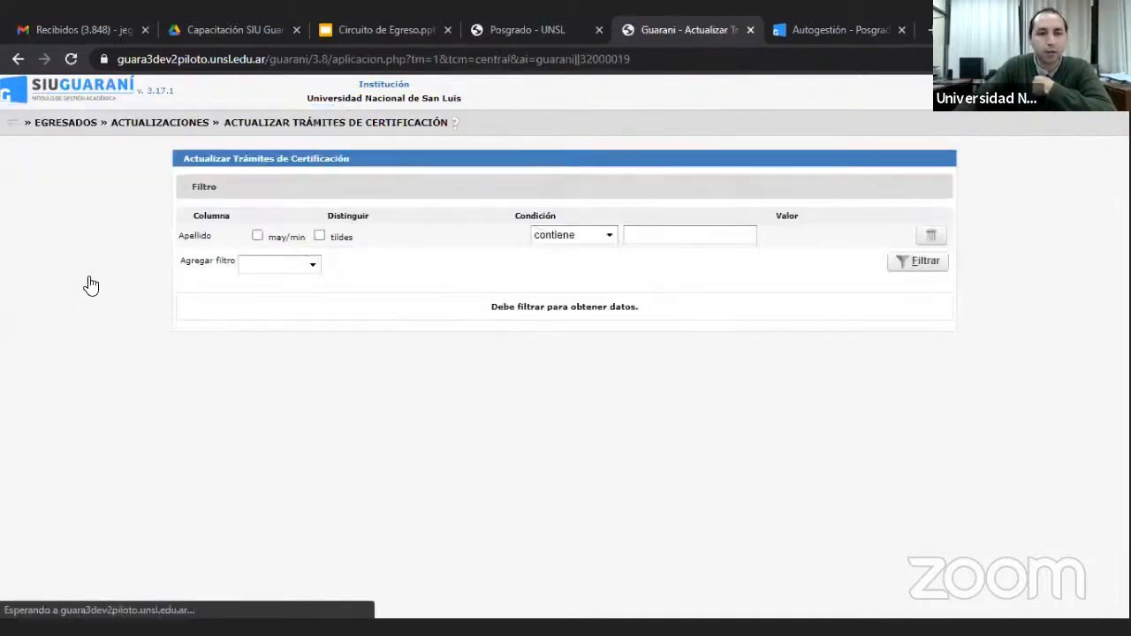
{"action": "left_click", "coordinate": [652, 235]}
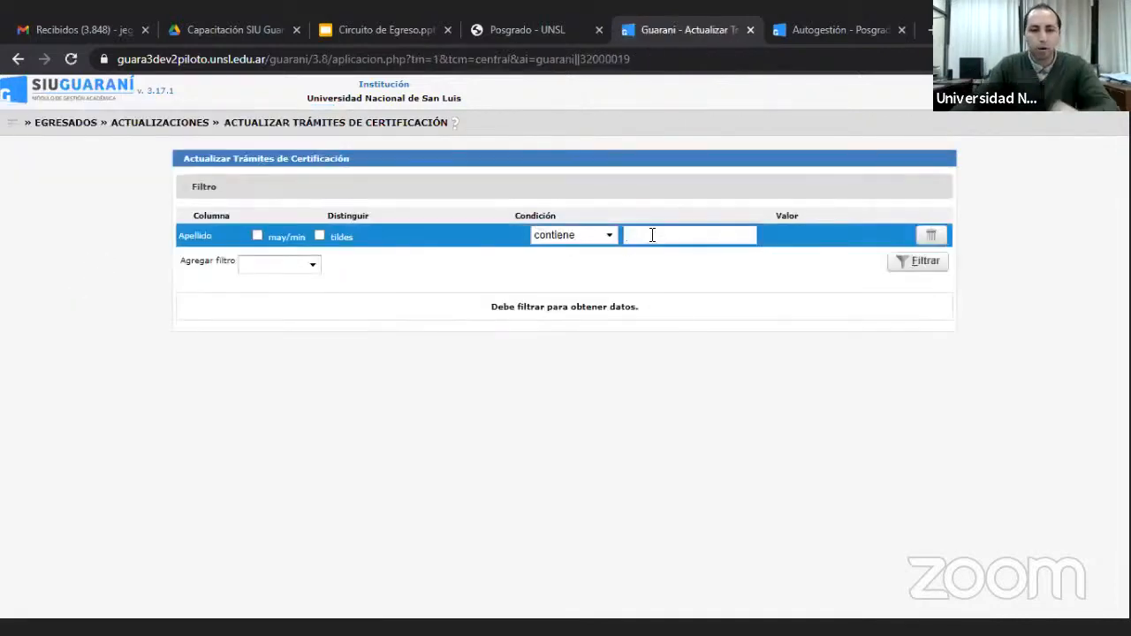
{"action": "type", "text": "fune"}
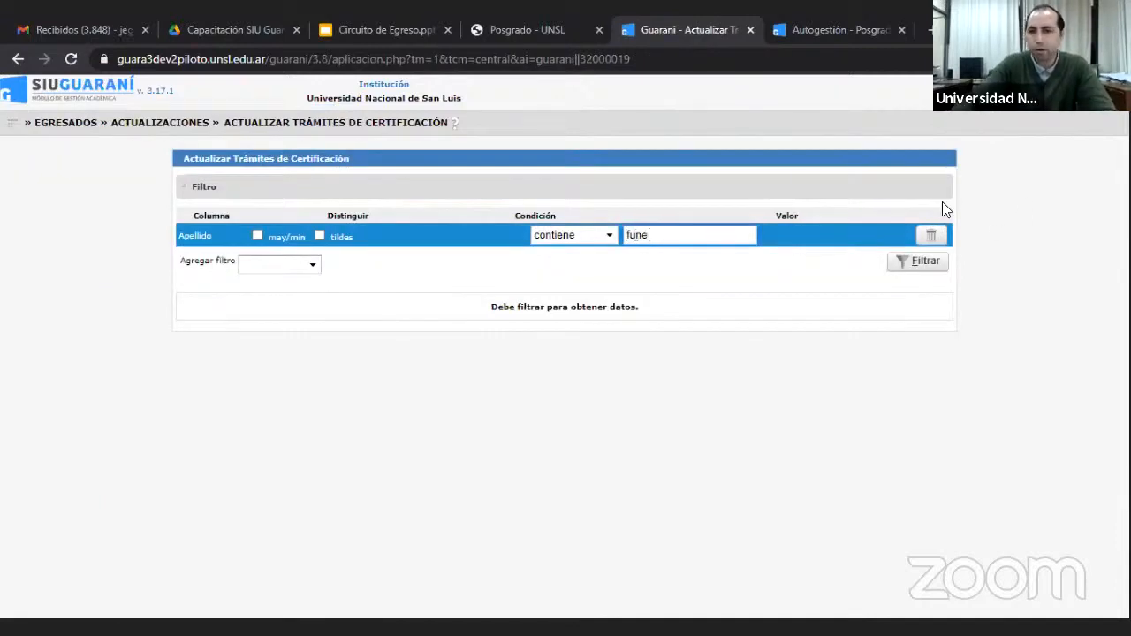
{"action": "left_click", "coordinate": [926, 268]}
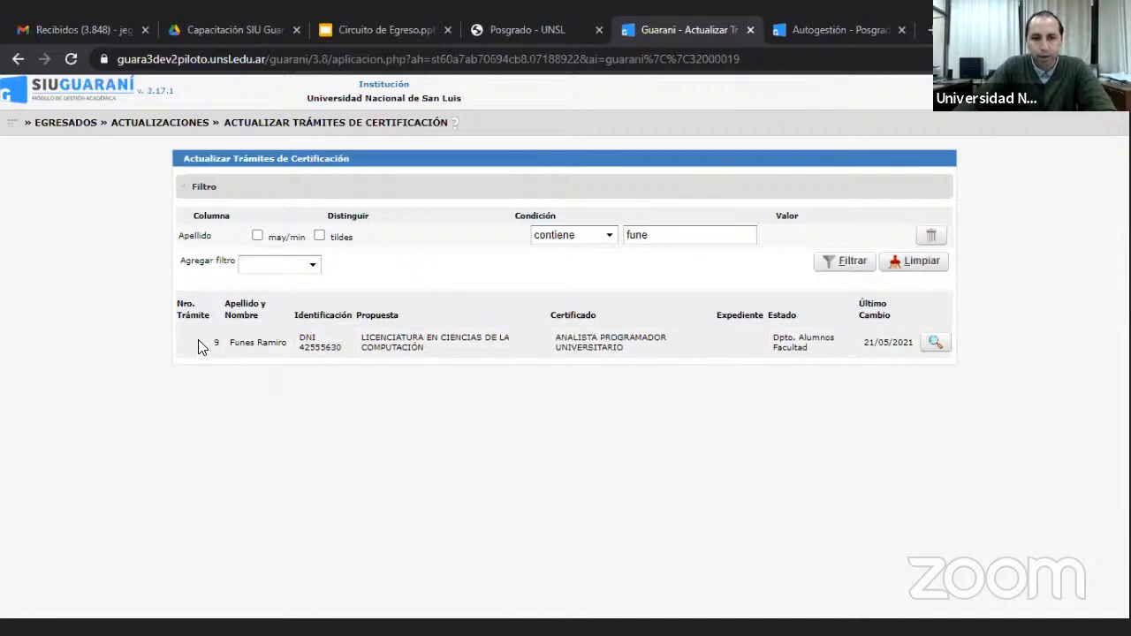
- Open the filtered certification procedure and review the new states offered by the actions Enviar Solicitud, Observar Solicitud and Rechazar Solicitud
{"action": "left_click", "coordinate": [937, 346]}
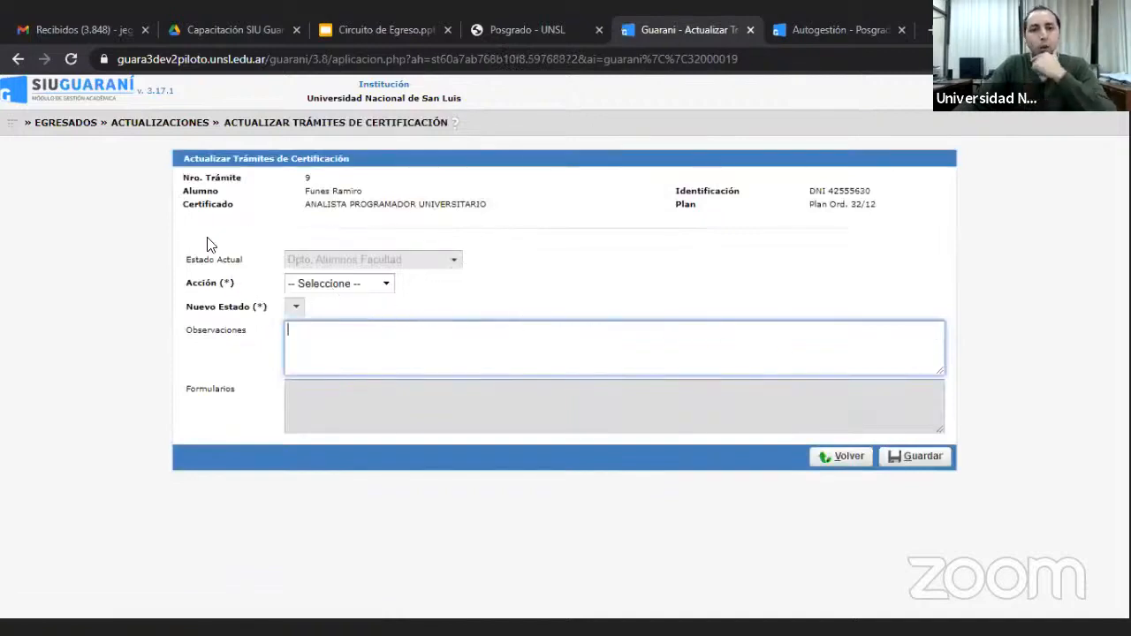
{"action": "left_click", "coordinate": [387, 284]}
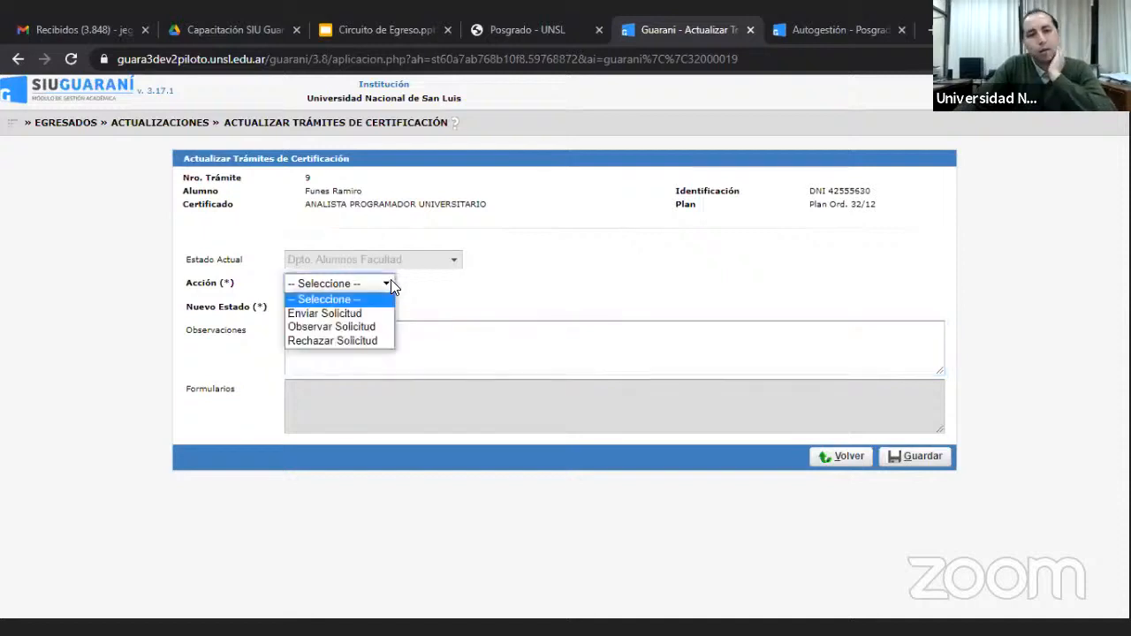
{"action": "left_click", "coordinate": [354, 313]}
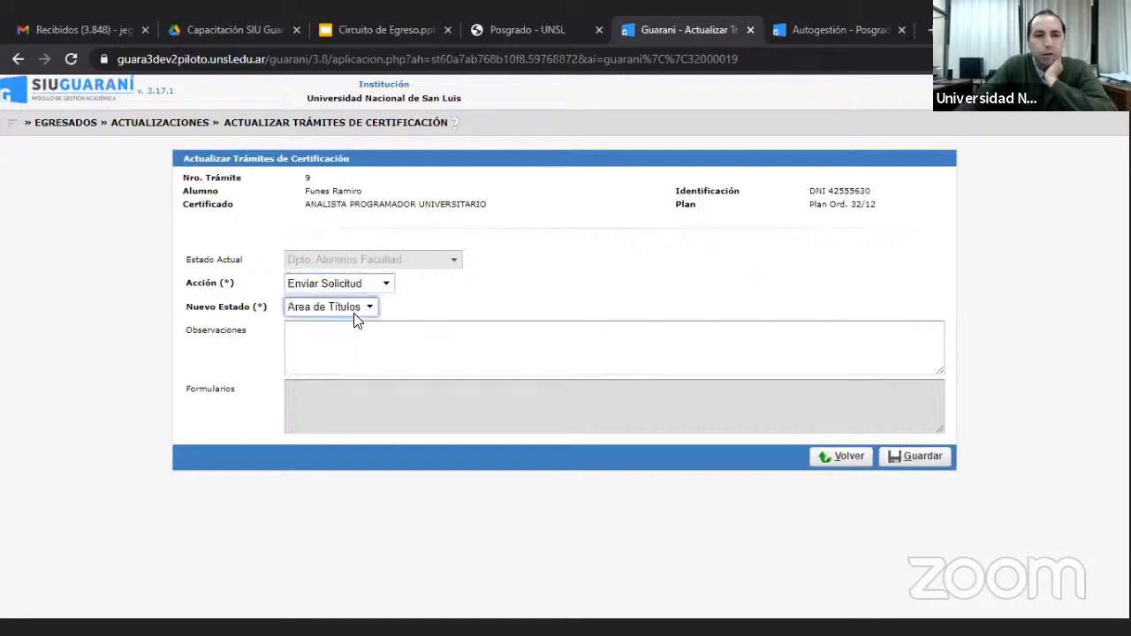
{"action": "left_click", "coordinate": [371, 307]}
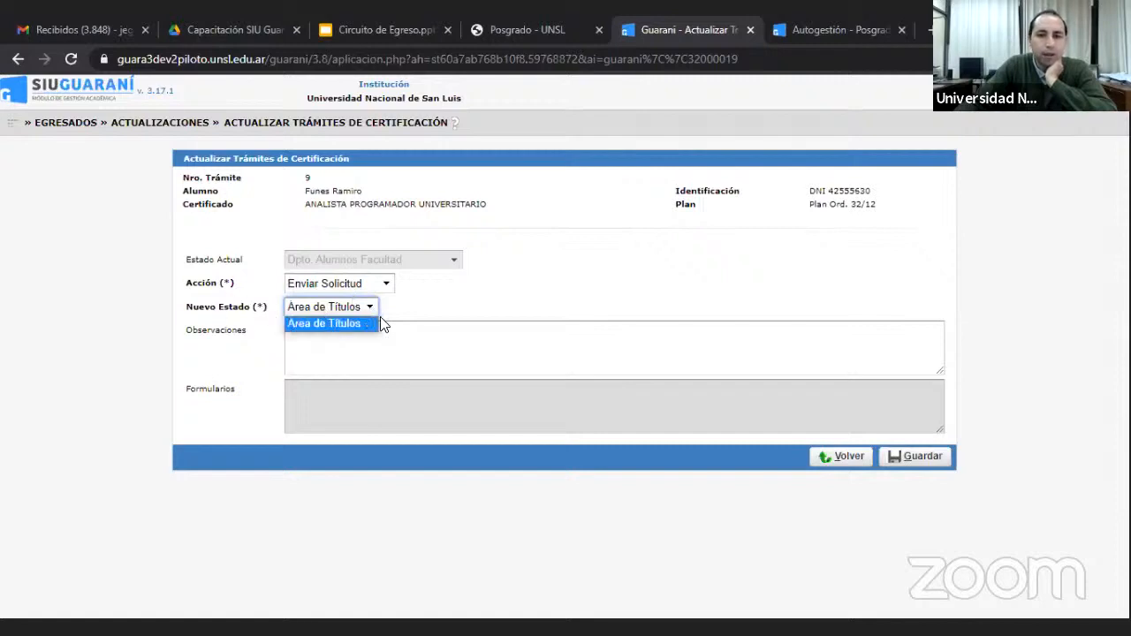
{"action": "left_click", "coordinate": [382, 290]}
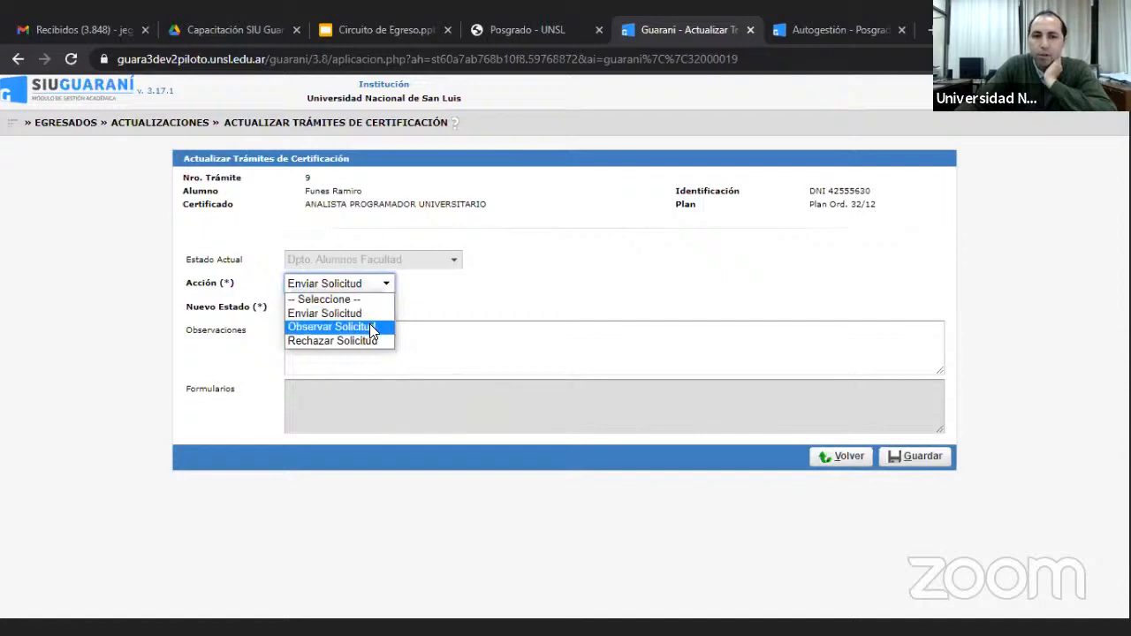
{"action": "left_click", "coordinate": [369, 325]}
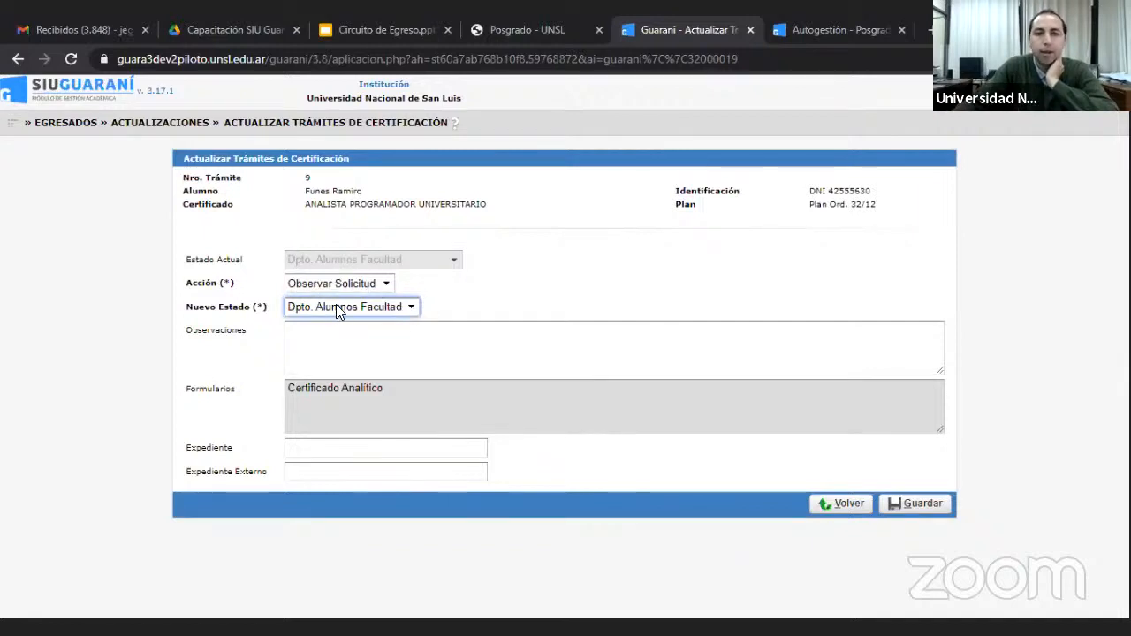
{"action": "left_click", "coordinate": [384, 285]}
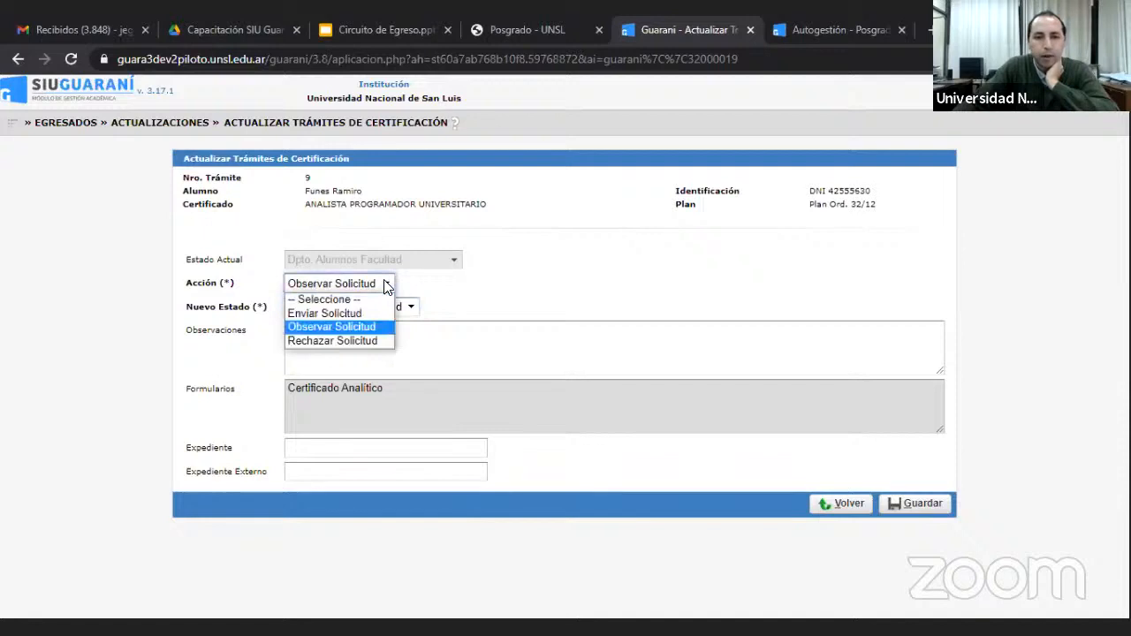
{"action": "left_click", "coordinate": [356, 340]}
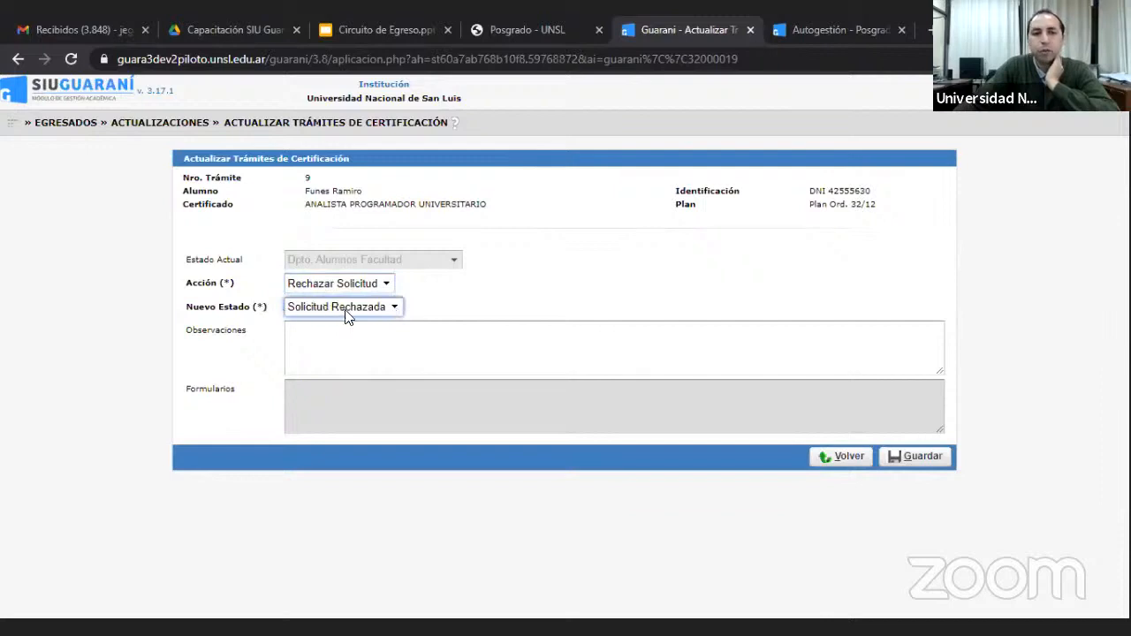
- Update the procedure with the action Enviar Solicitud and new state Área de Títulos, save it and return to the procedures list
{"action": "left_click", "coordinate": [386, 283]}
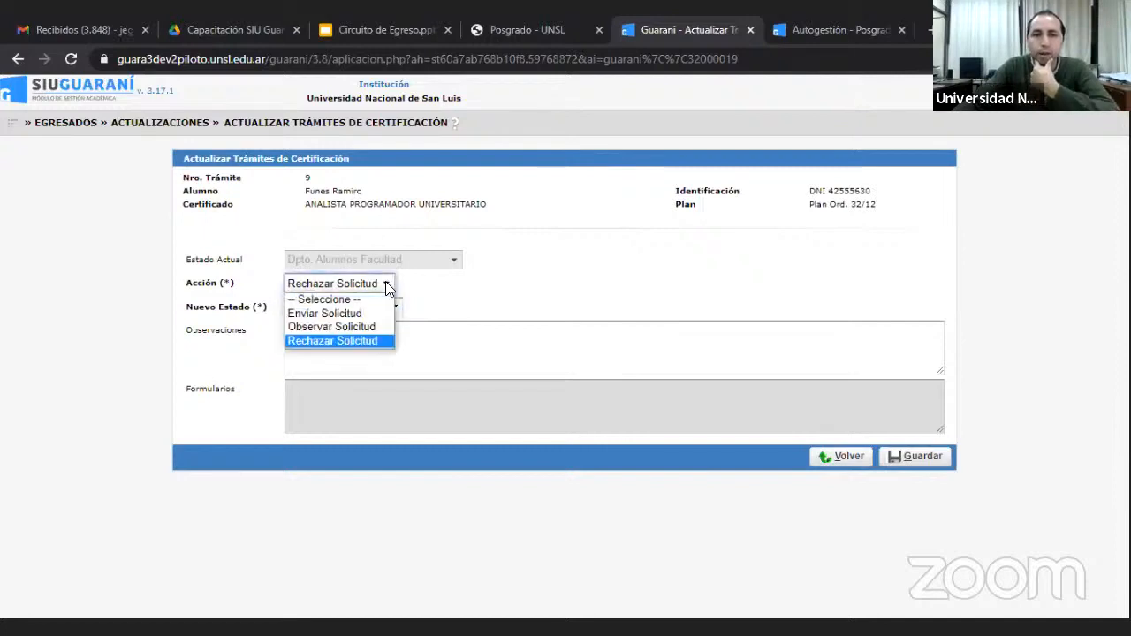
{"action": "left_click", "coordinate": [354, 315]}
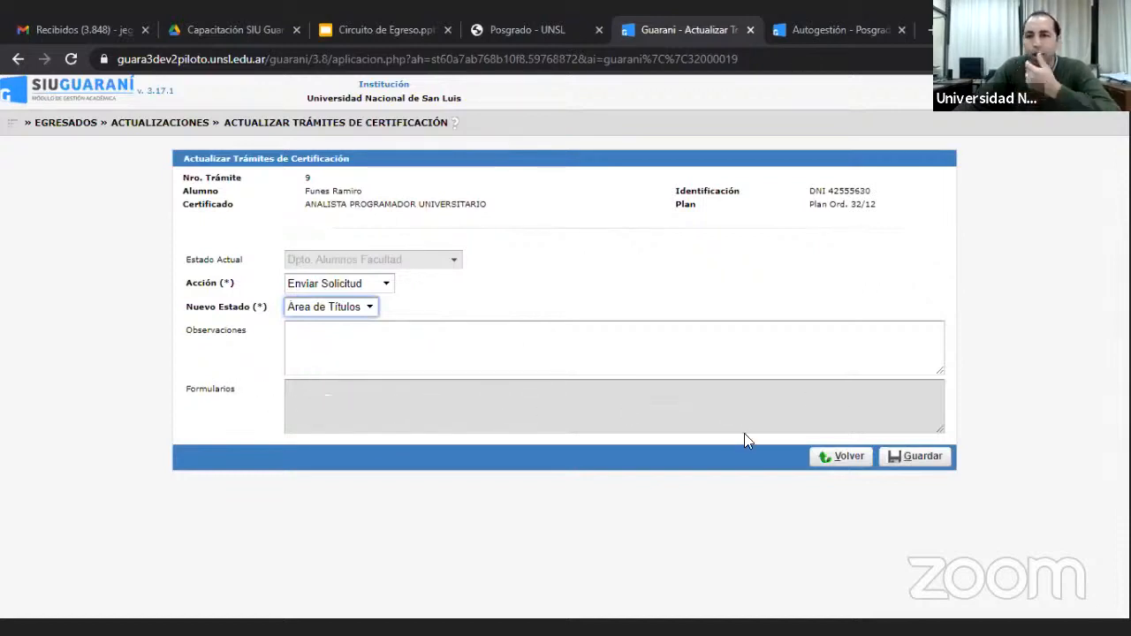
{"action": "left_click", "coordinate": [922, 458]}
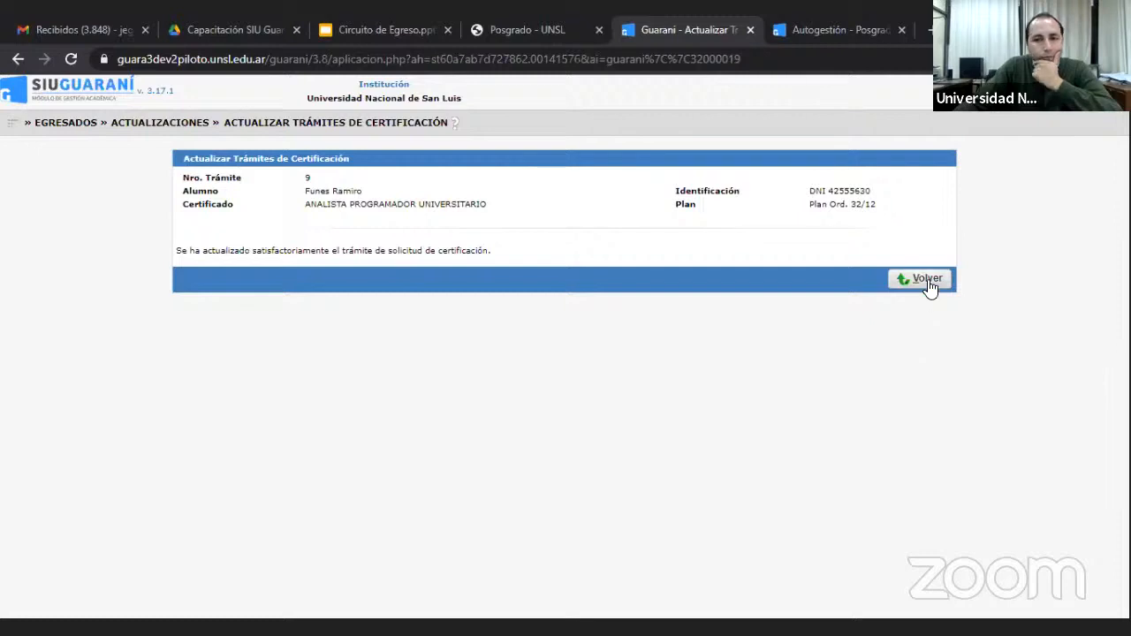
{"action": "left_click", "coordinate": [928, 282]}
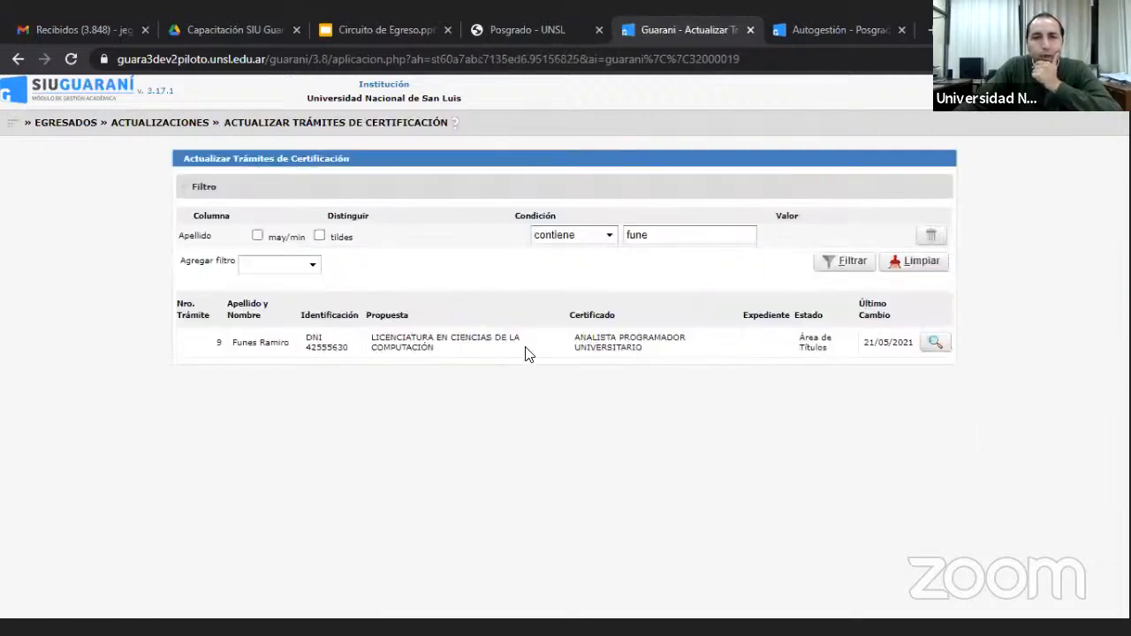
- Open the Reporte de Estado de Trámites de Certificación for graduates and view the history of the procedure in state Área de Títulos
{"action": "left_click", "coordinate": [13, 125]}
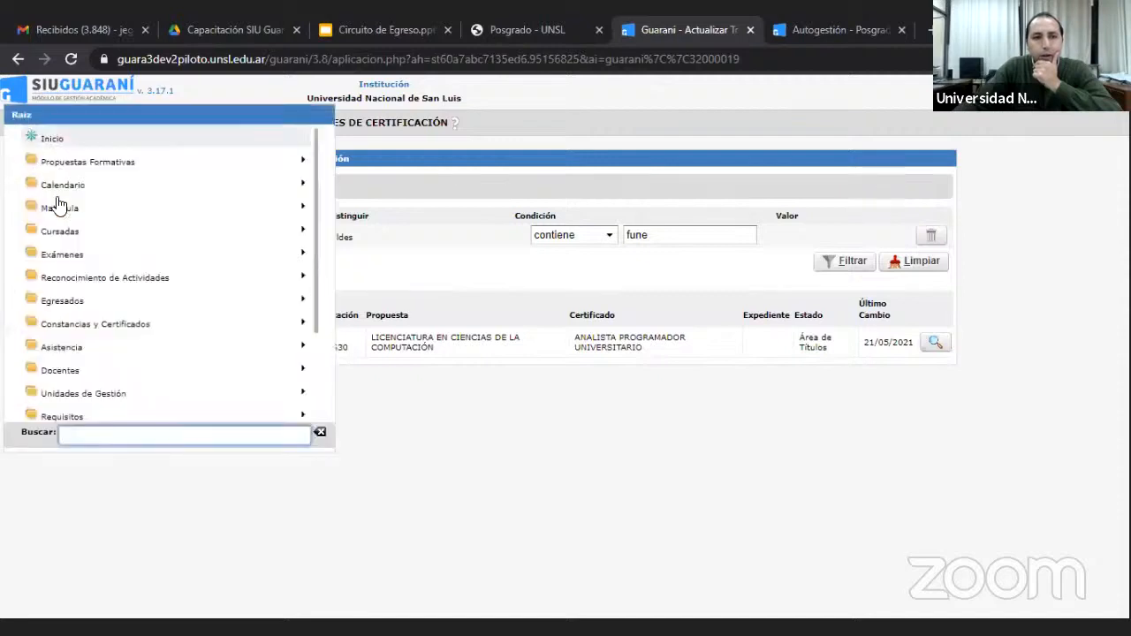
{"action": "left_click", "coordinate": [93, 308]}
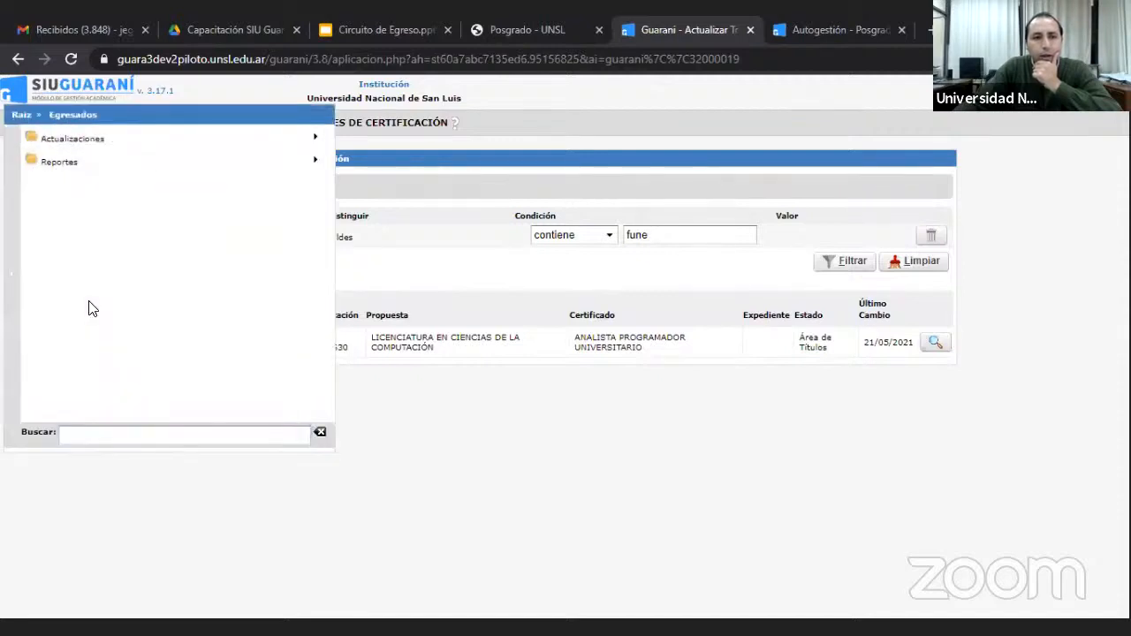
{"action": "left_click", "coordinate": [72, 144]}
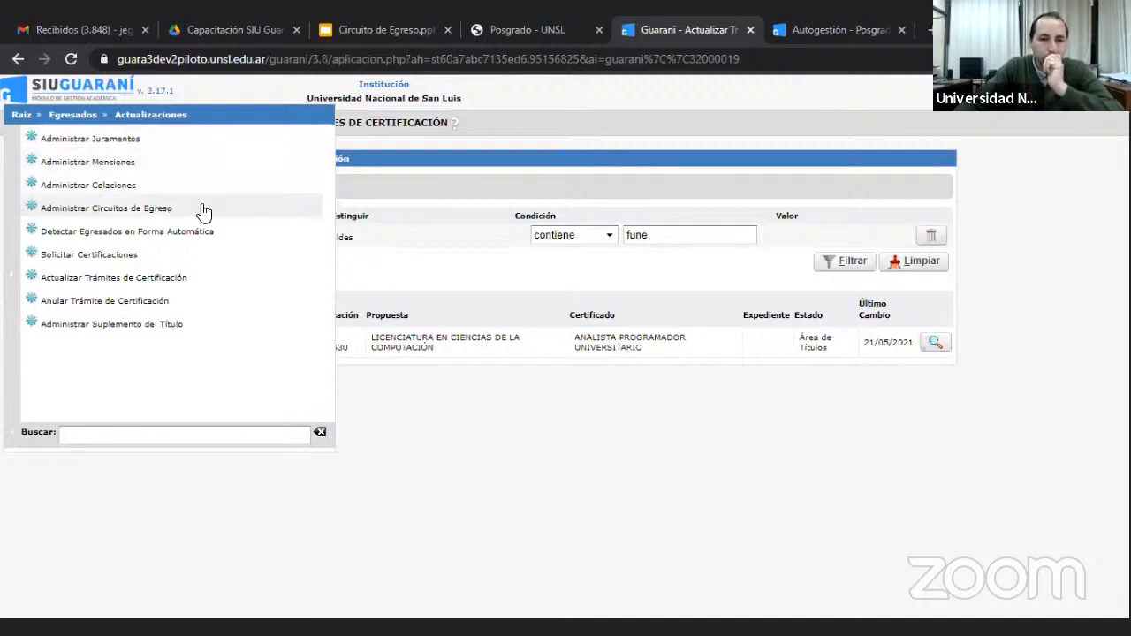
{"action": "left_click", "coordinate": [79, 115]}
{"action": "left_click", "coordinate": [82, 162]}
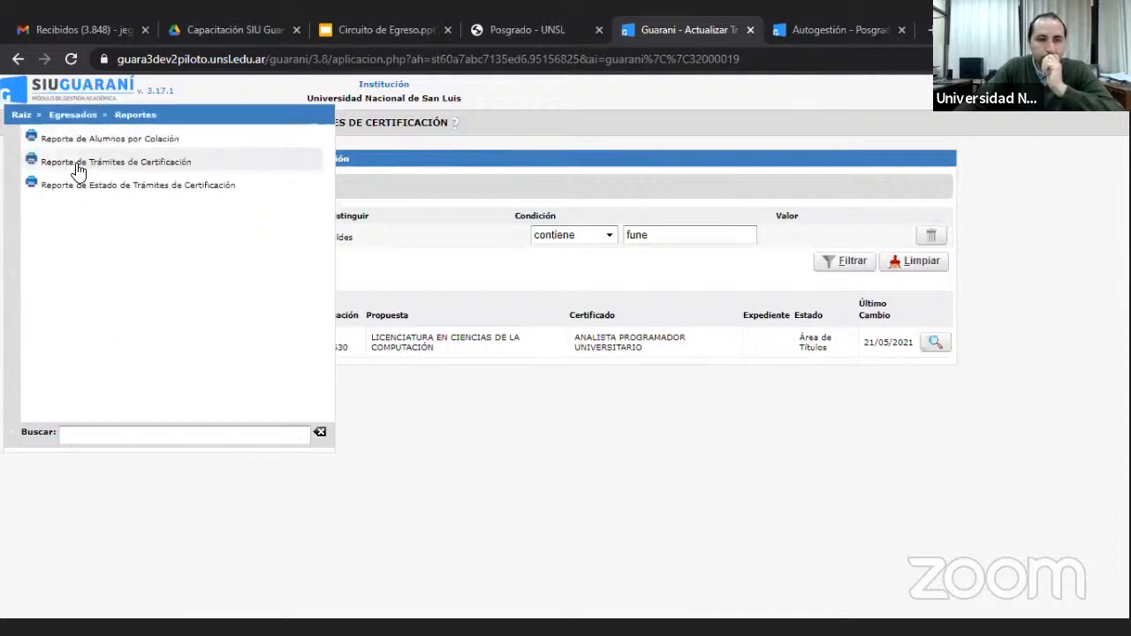
{"action": "left_click", "coordinate": [124, 196]}
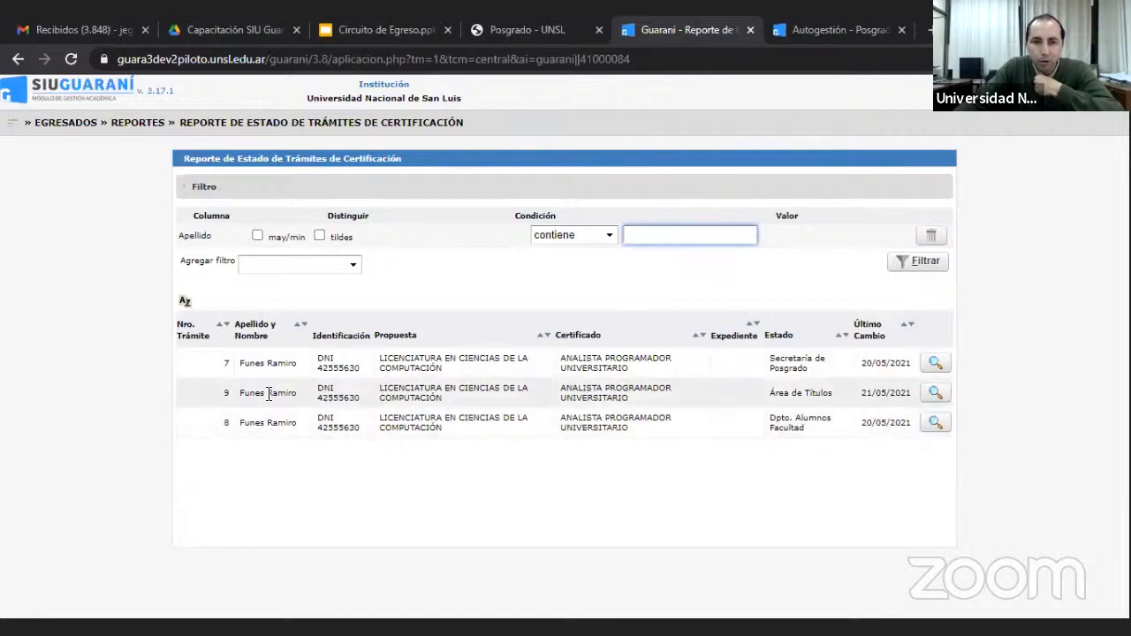
{"action": "left_click", "coordinate": [935, 394]}
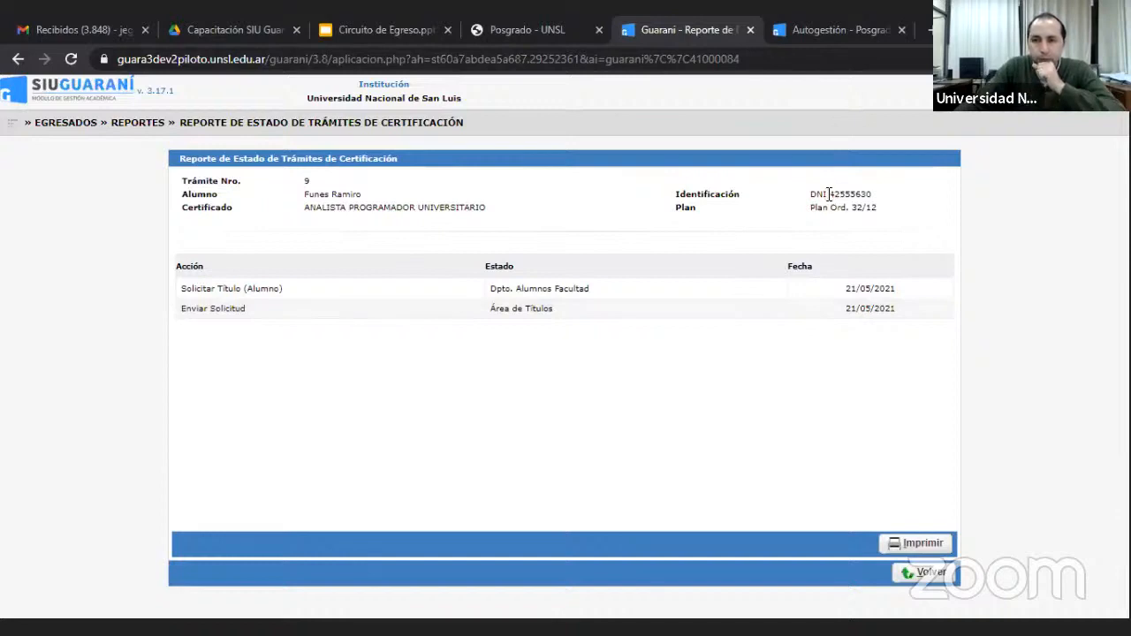
{"action": "left_click_drag", "start_coordinate": [829, 195], "coordinate": [878, 212]}
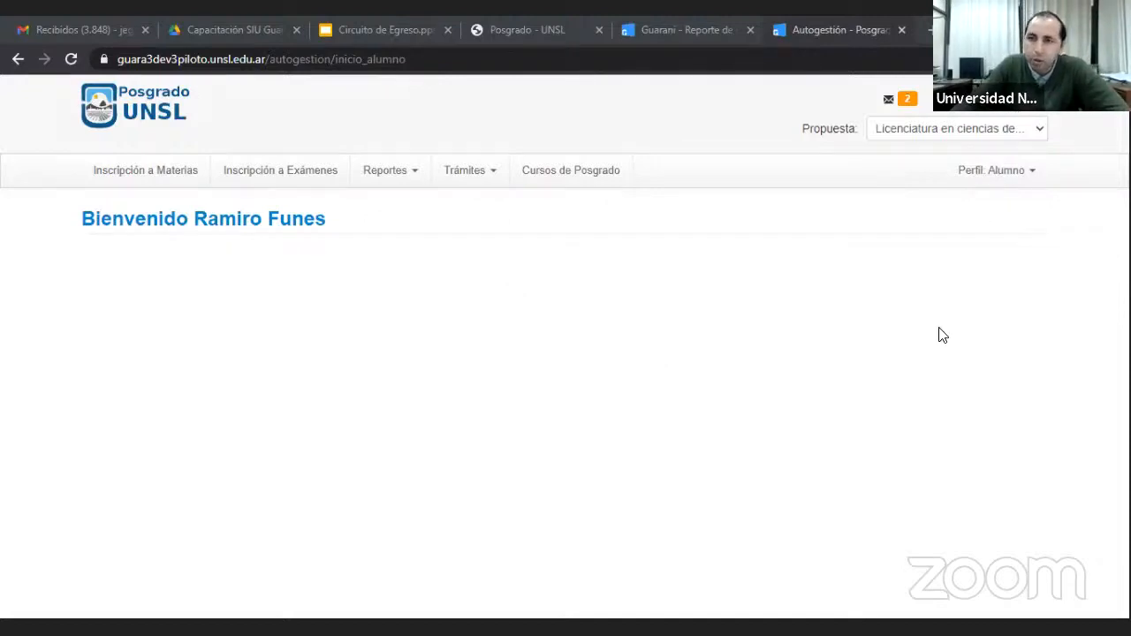
- In the student's Autogestión site, open the received messages and expand all three Actualización de trámite de título notifications to read them
{"action": "left_click", "coordinate": [891, 101]}
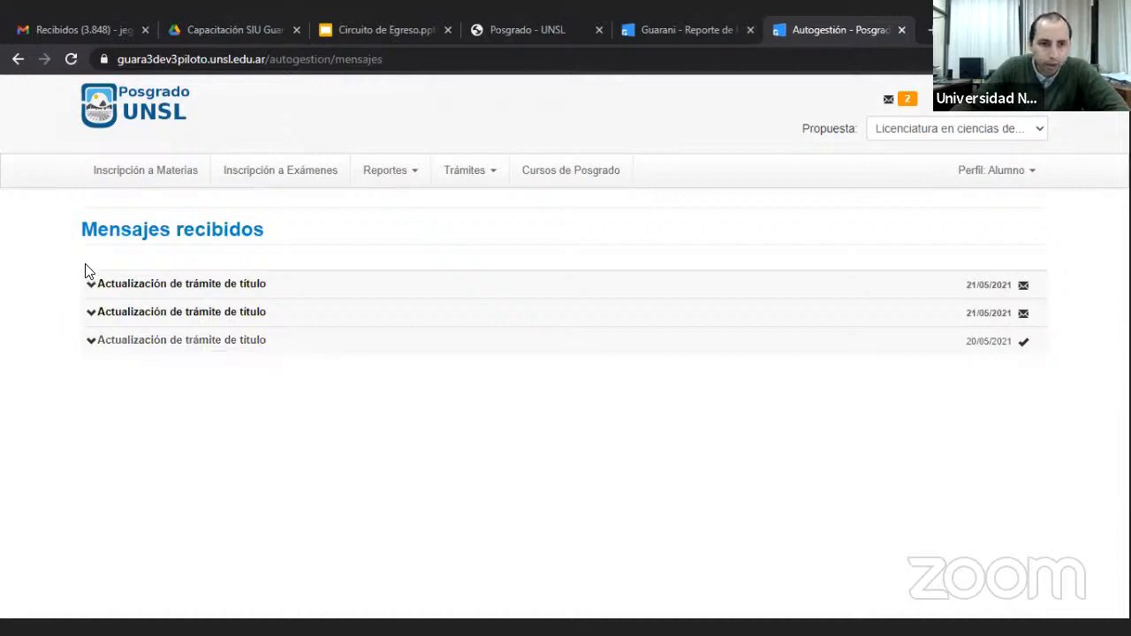
{"action": "left_click", "coordinate": [92, 290]}
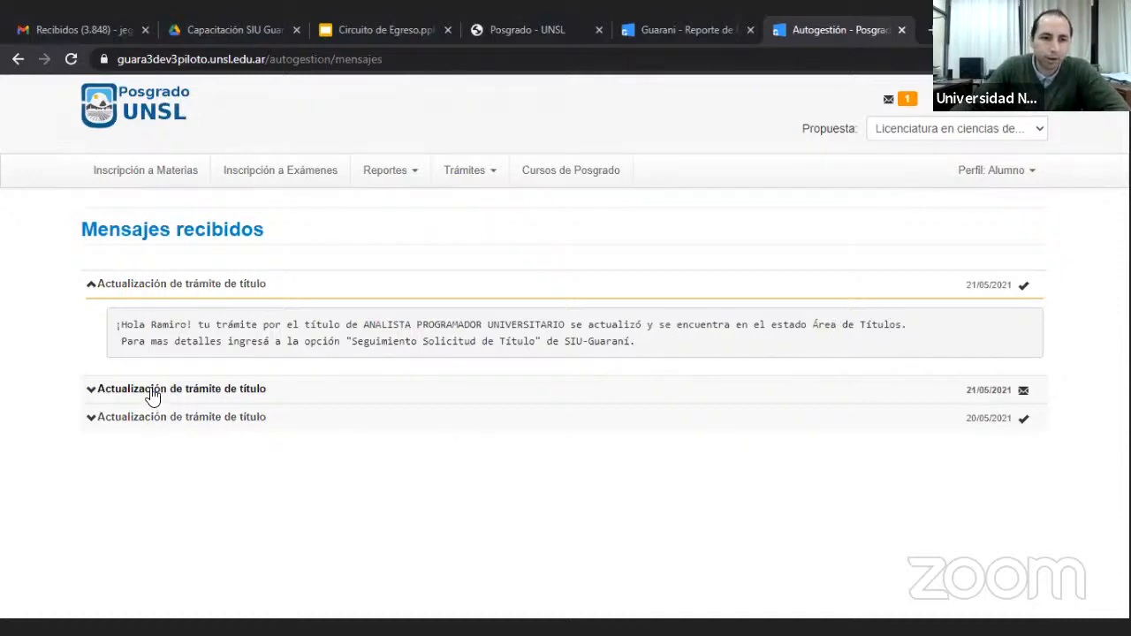
{"action": "left_click", "coordinate": [93, 392]}
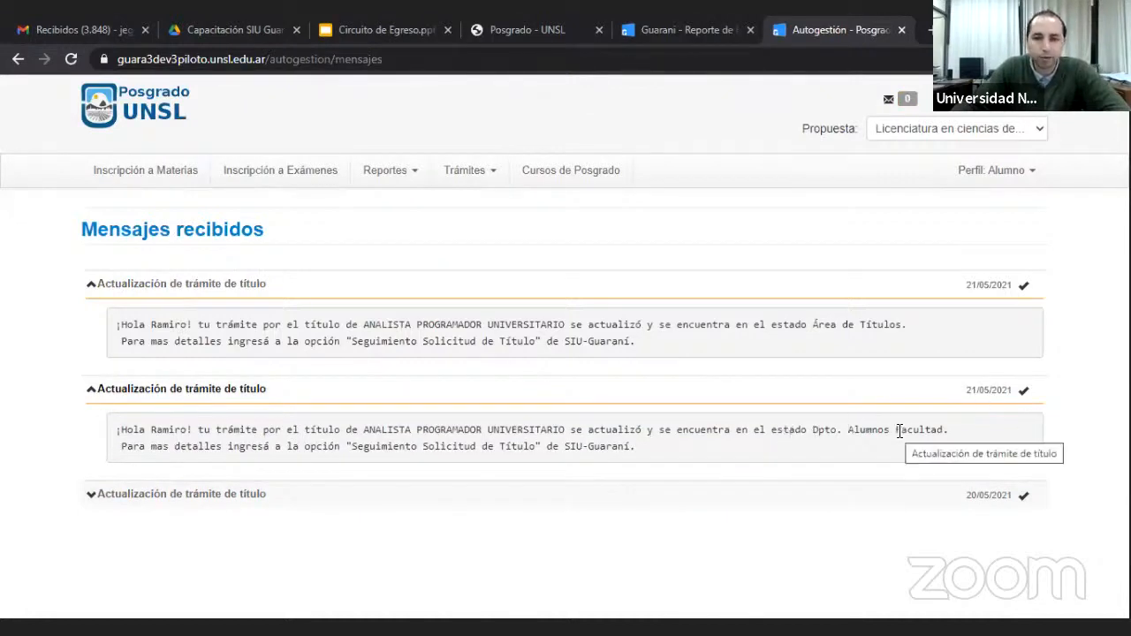
{"action": "left_click", "coordinate": [91, 501]}
{"action": "scroll", "coordinate": [339, 480], "scroll_direction": "down", "scroll_amount": 1}
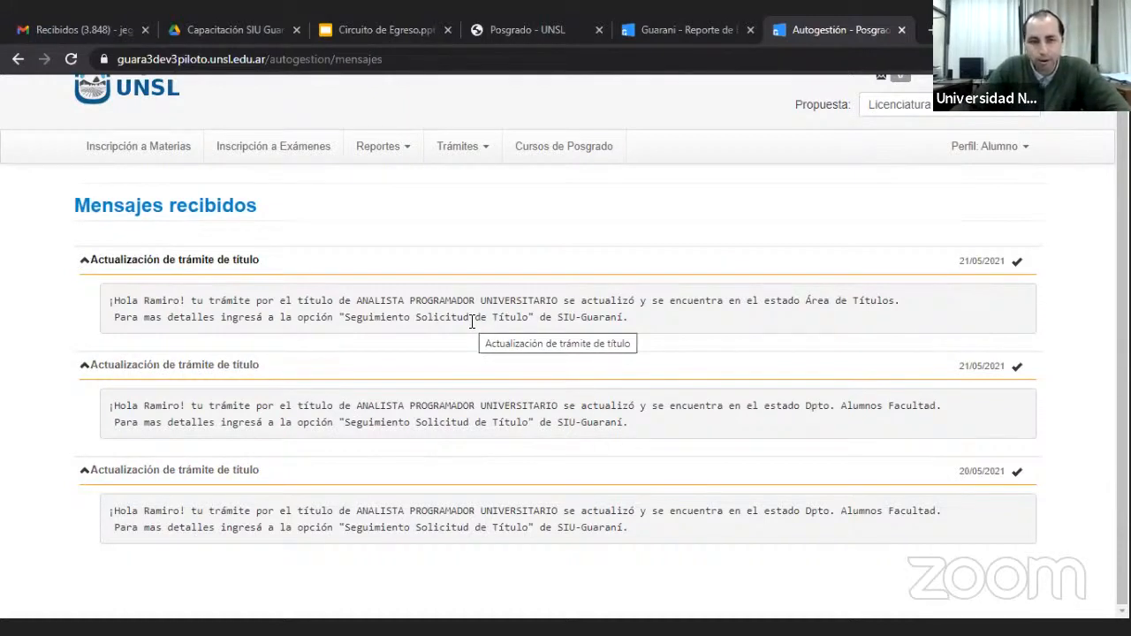
- Open the student's Seguimiento de Solicitud de Título report and expand the Analista Programador Universitario certificate's state history
{"action": "left_click", "coordinate": [409, 155]}
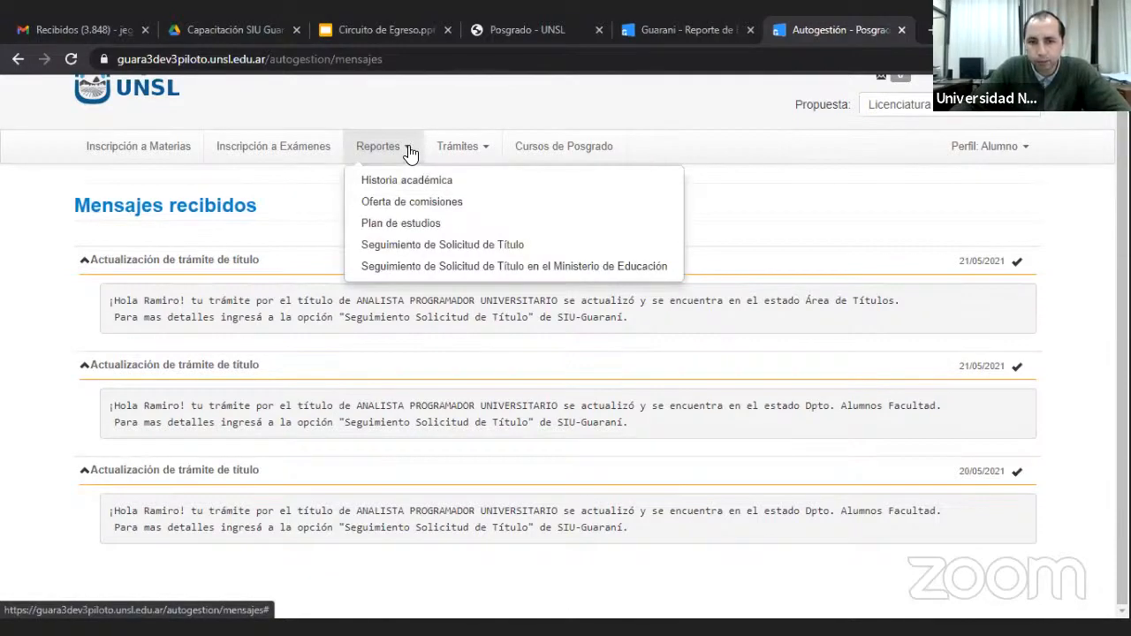
{"action": "left_click", "coordinate": [430, 248]}
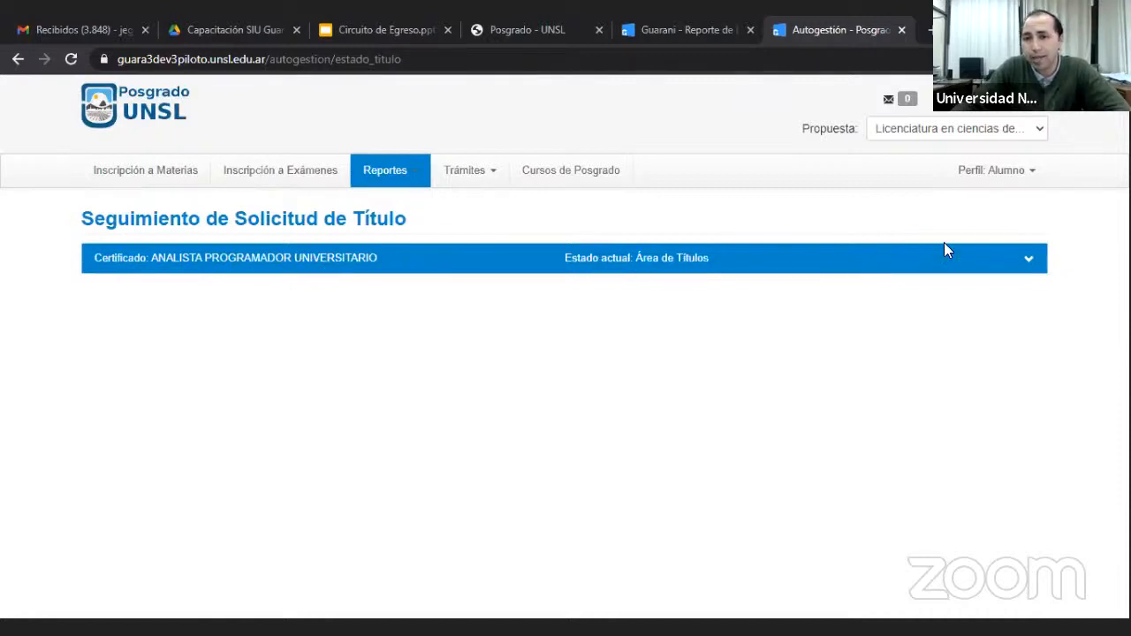
{"action": "left_click", "coordinate": [1031, 262]}
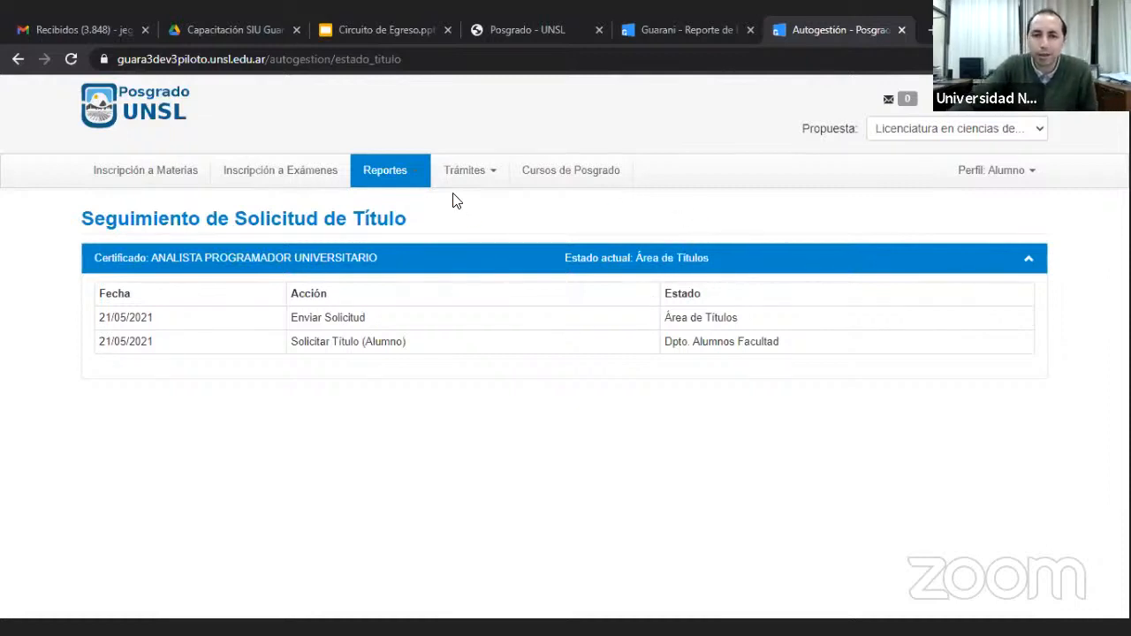
{"action": "left_click", "coordinate": [417, 177]}
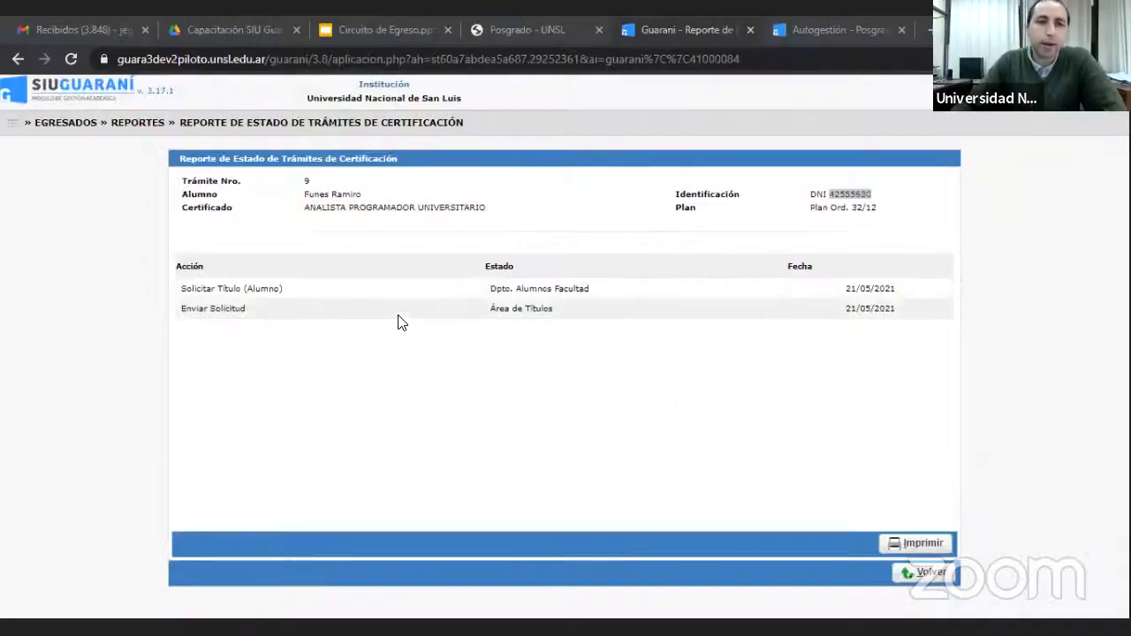
- Back in the SIU Guaraní management module, open Administrar Certificados and edit the Licenciado en Ciencias de la Computación certificate
{"action": "left_click", "coordinate": [12, 130]}
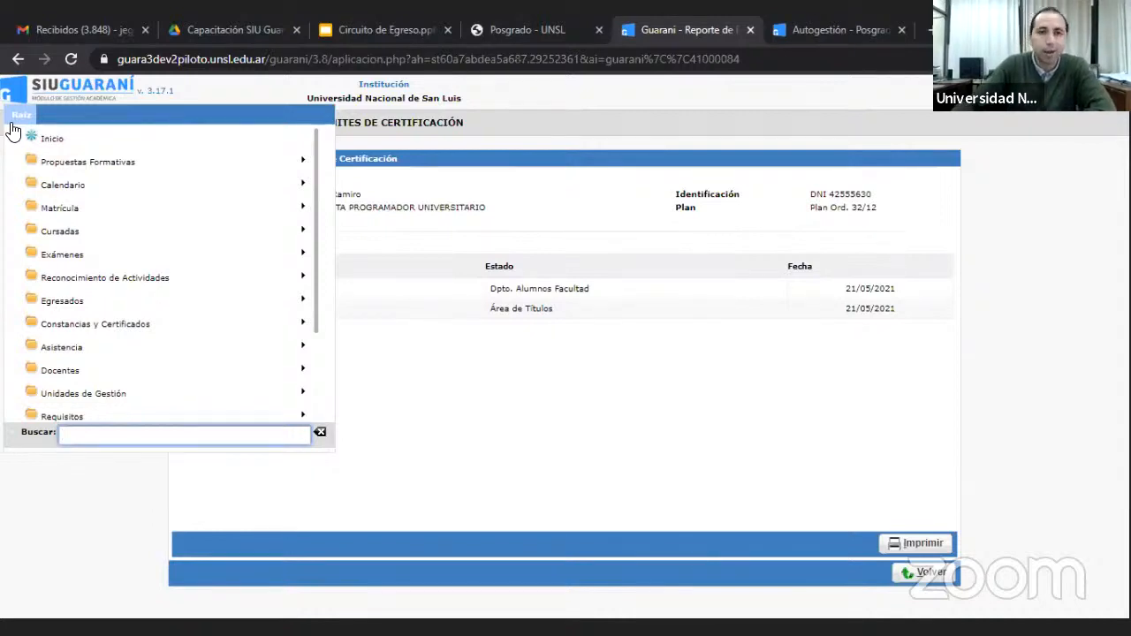
{"action": "left_click", "coordinate": [28, 160]}
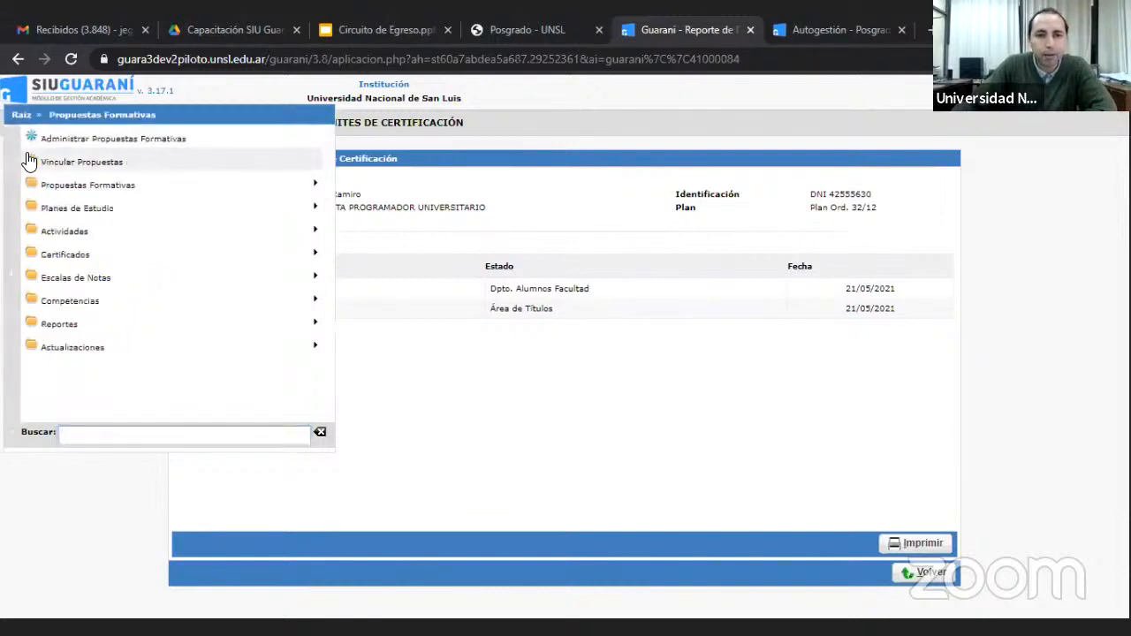
{"action": "left_click", "coordinate": [92, 254]}
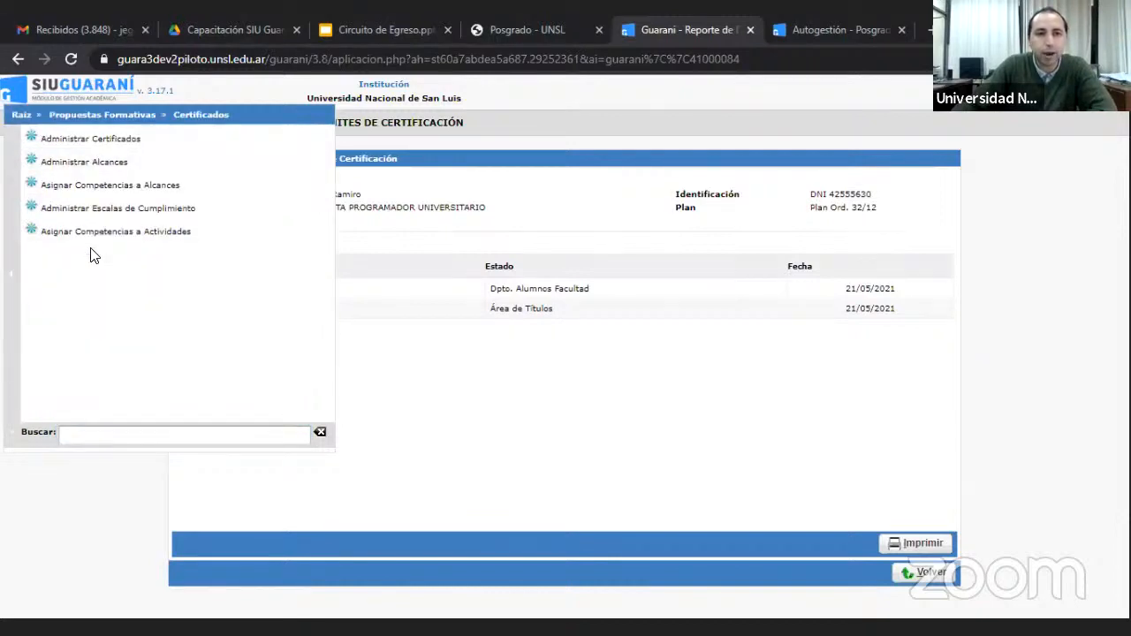
{"action": "left_click", "coordinate": [109, 143]}
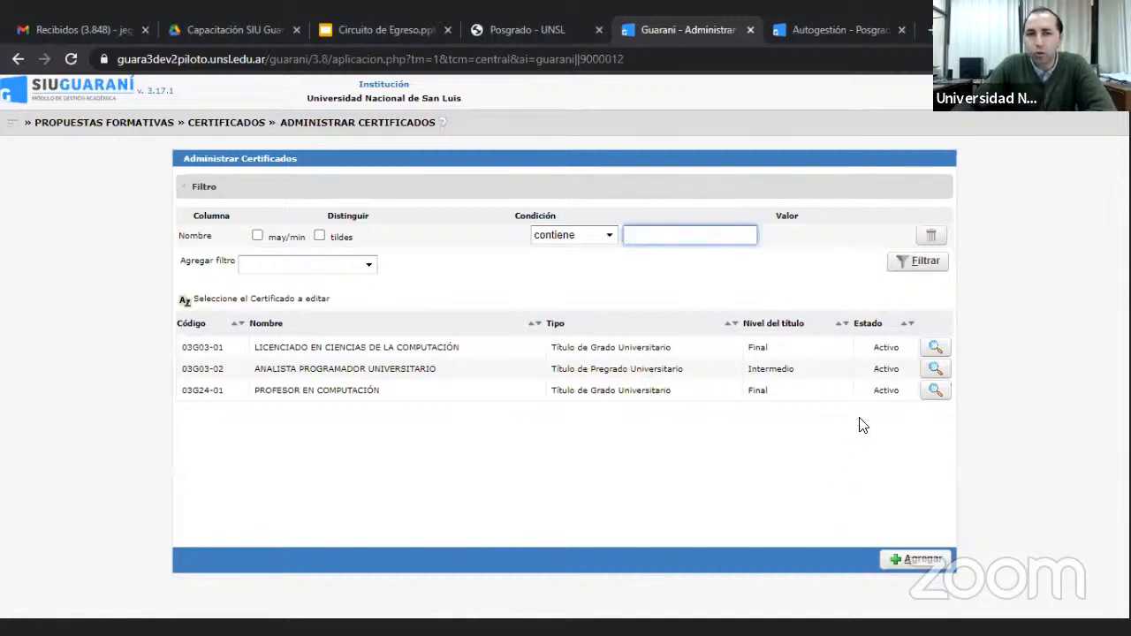
{"action": "left_click", "coordinate": [935, 349]}
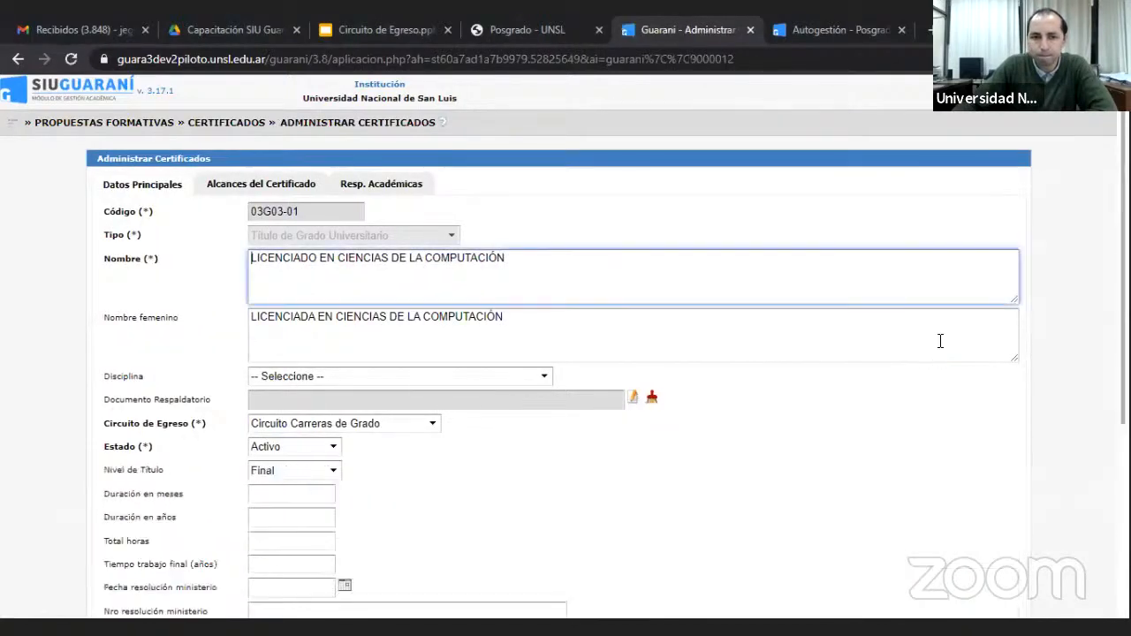
- Review the certificate's Circuito de Egreso options and keep Circuito Carreras de Grado selected
{"action": "scroll", "coordinate": [879, 334], "scroll_direction": "down", "scroll_amount": 1}
{"action": "scroll", "coordinate": [875, 327], "scroll_direction": "down", "scroll_amount": 2}
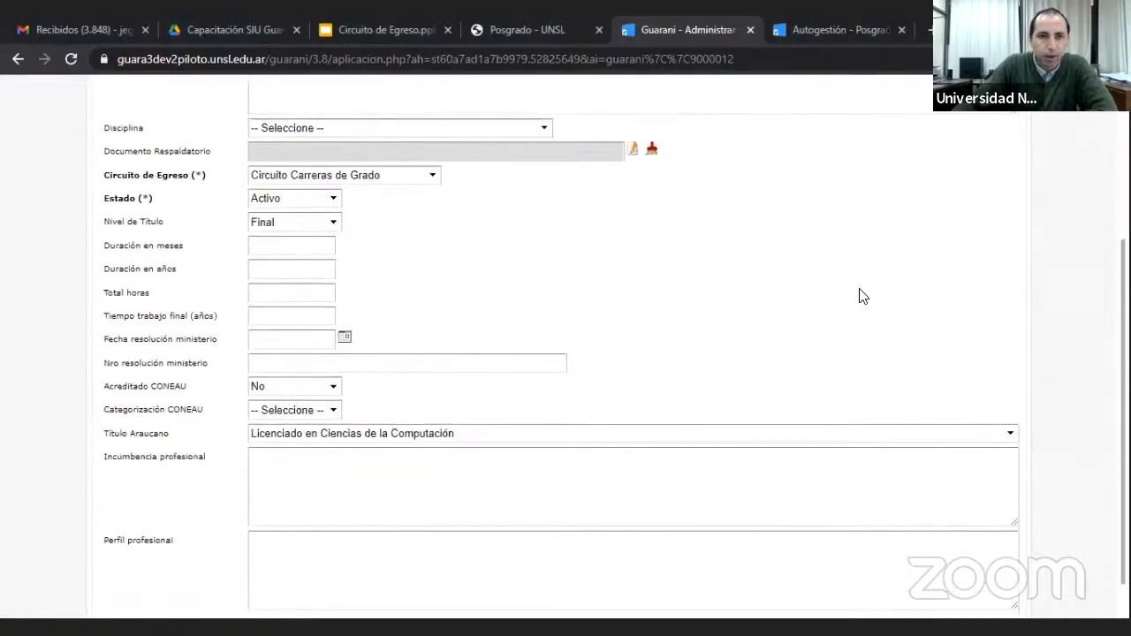
{"action": "left_click", "coordinate": [432, 180]}
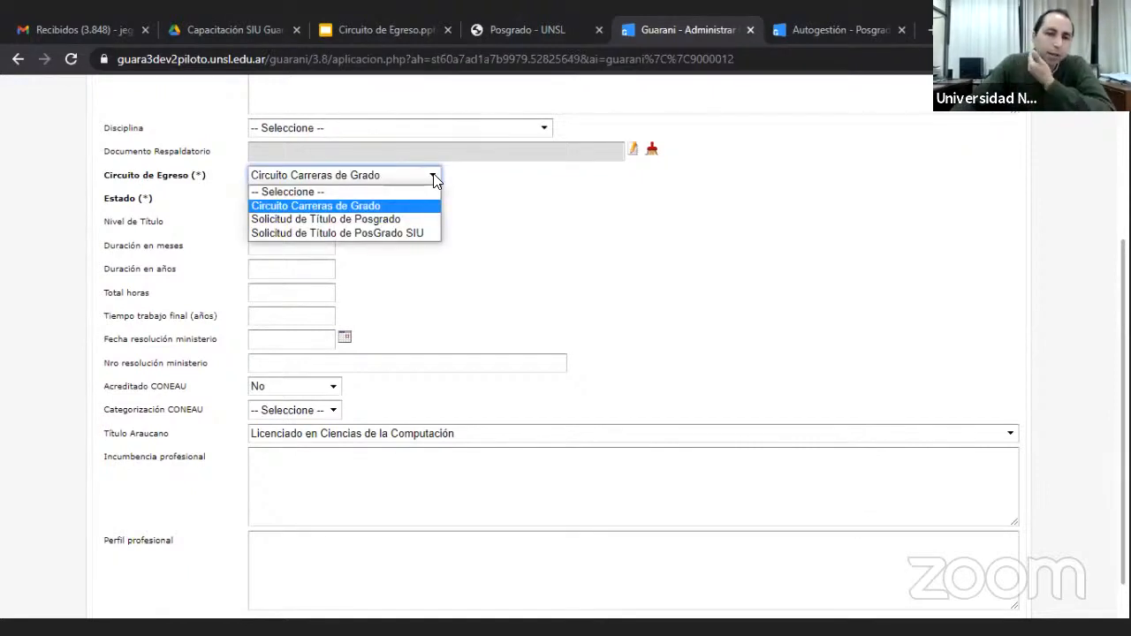
{"action": "left_click", "coordinate": [389, 206]}
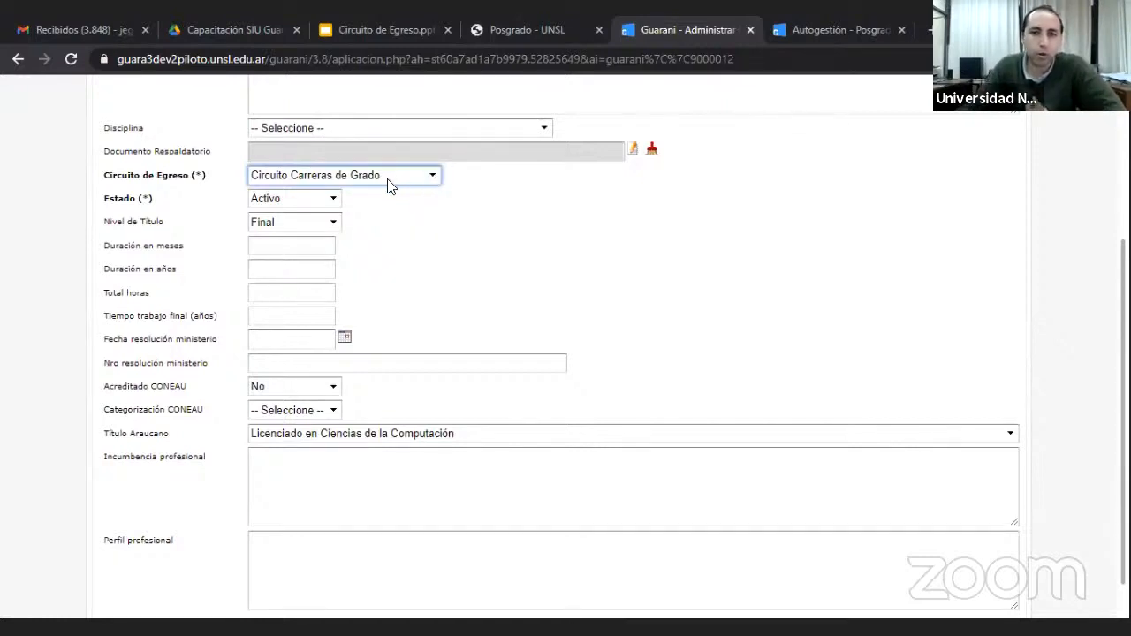
{"action": "scroll", "coordinate": [672, 259], "scroll_direction": "up", "scroll_amount": 3}
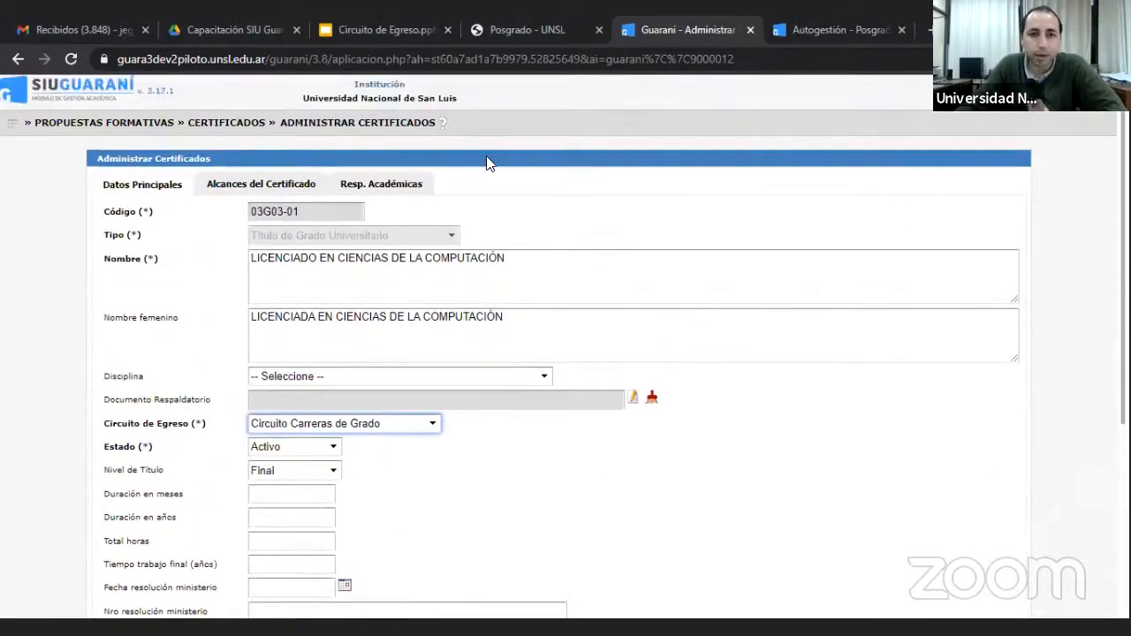
{"action": "scroll", "coordinate": [716, 257], "scroll_direction": "down", "scroll_amount": 3}
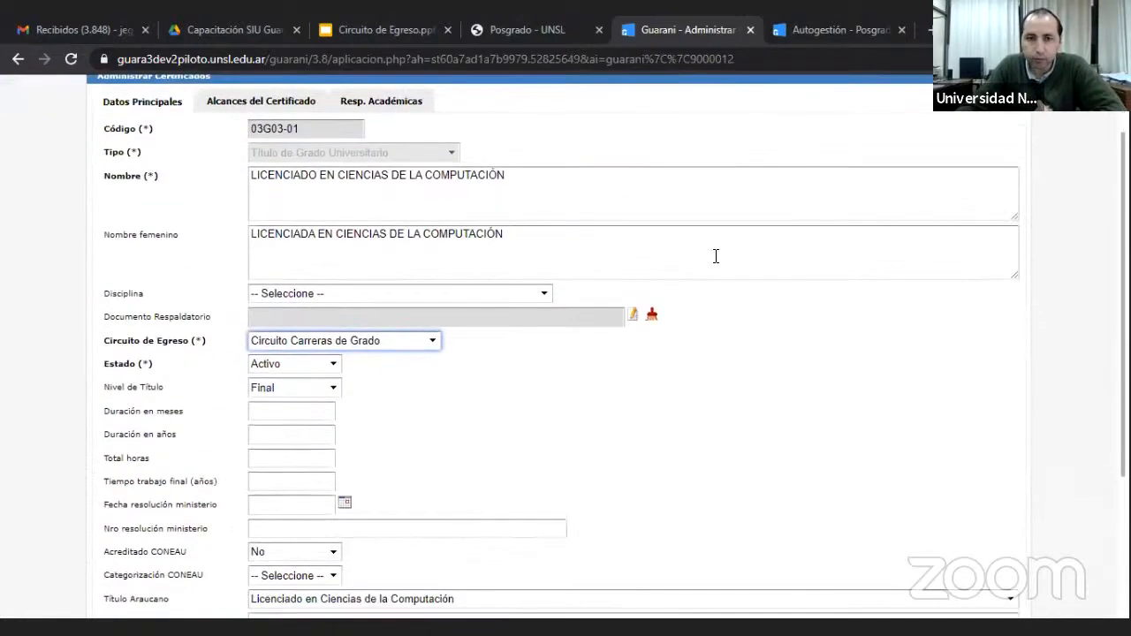
{"action": "scroll", "coordinate": [720, 254], "scroll_direction": "down", "scroll_amount": 1}
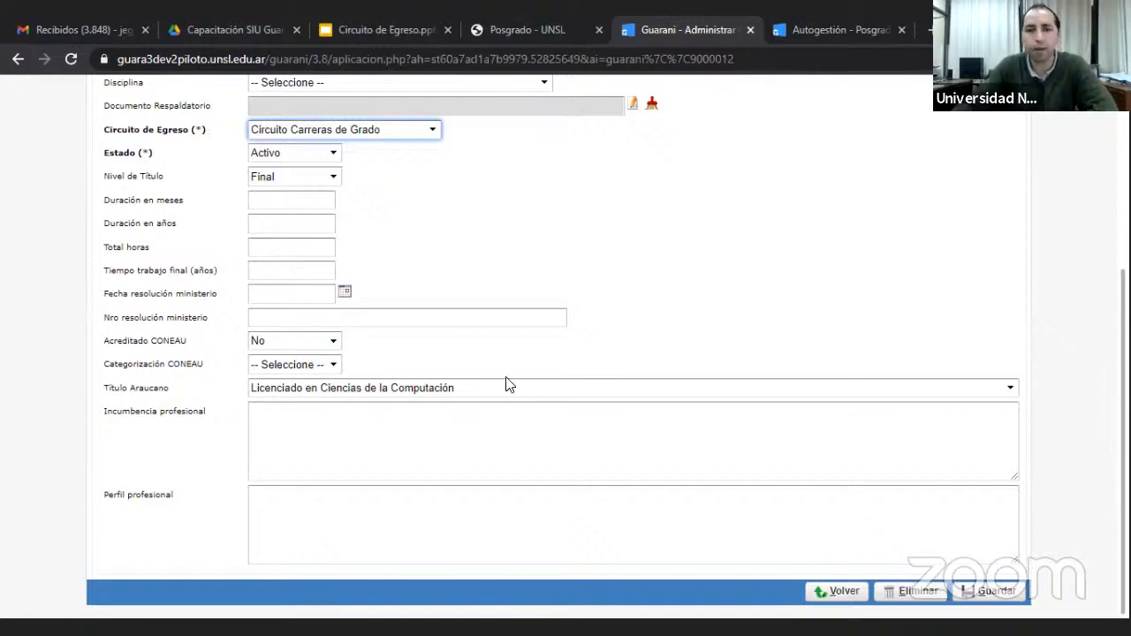
{"action": "scroll", "coordinate": [672, 334], "scroll_direction": "up", "scroll_amount": 2}
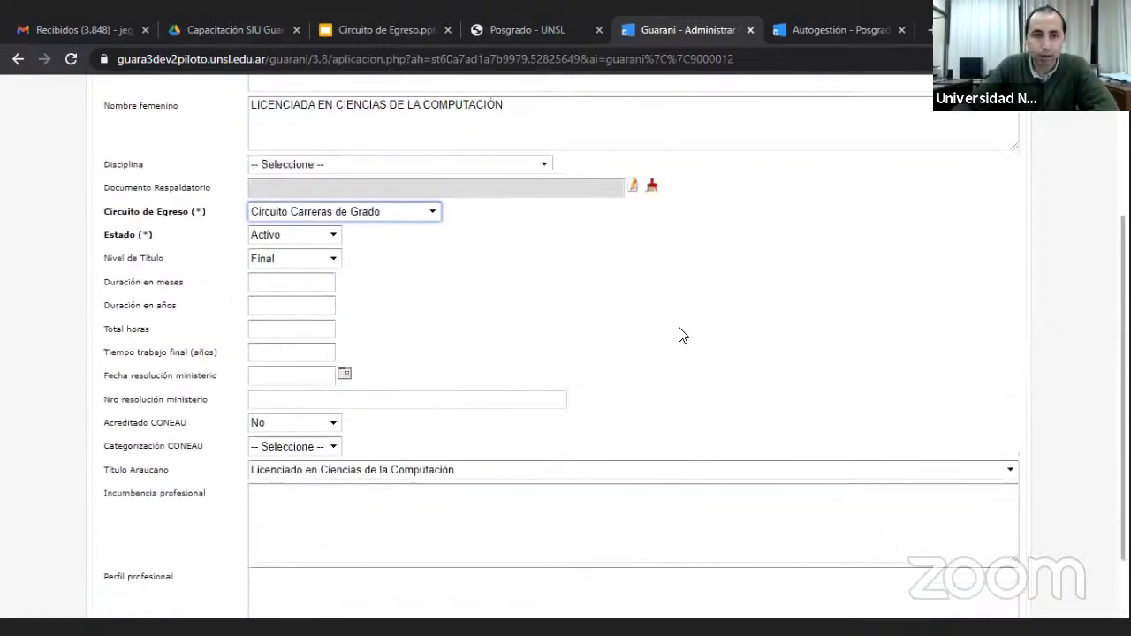
{"action": "scroll", "coordinate": [761, 386], "scroll_direction": "up", "scroll_amount": 2}
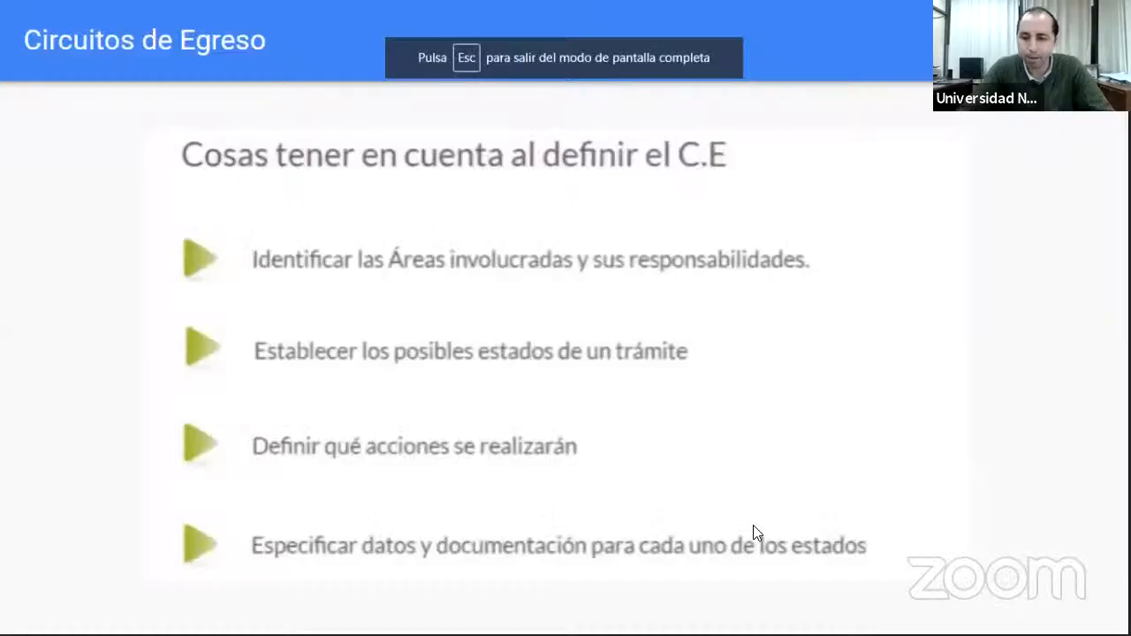
- Switch to the Circuito de Egreso slide presentation and advance from the definition considerations to the Parámetros slide
{"action": "left_click", "coordinate": [754, 526]}
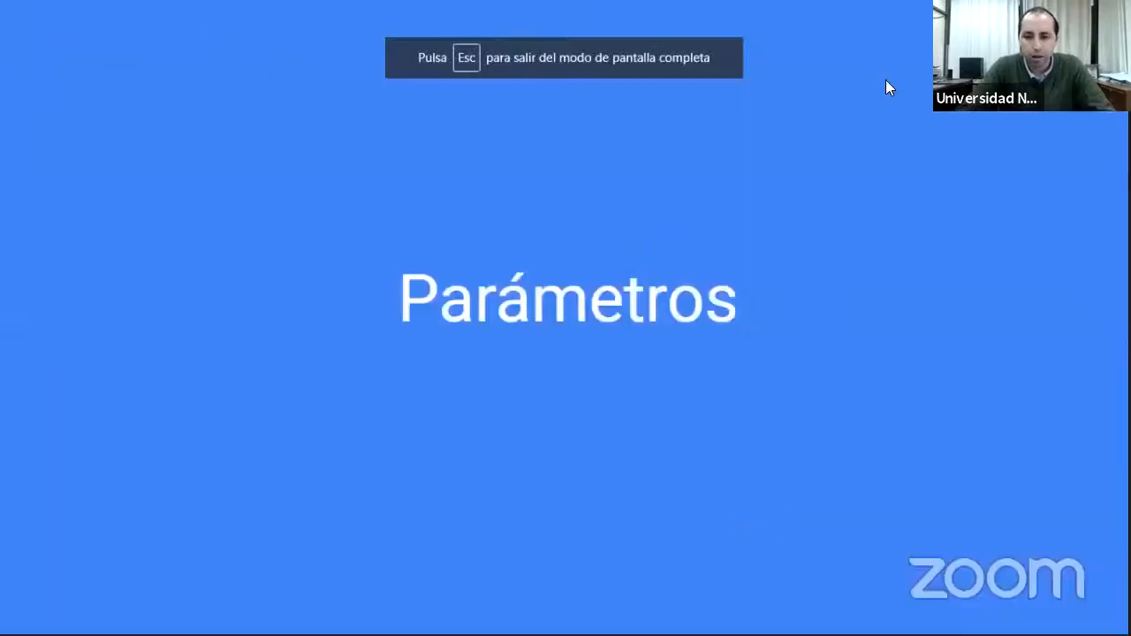